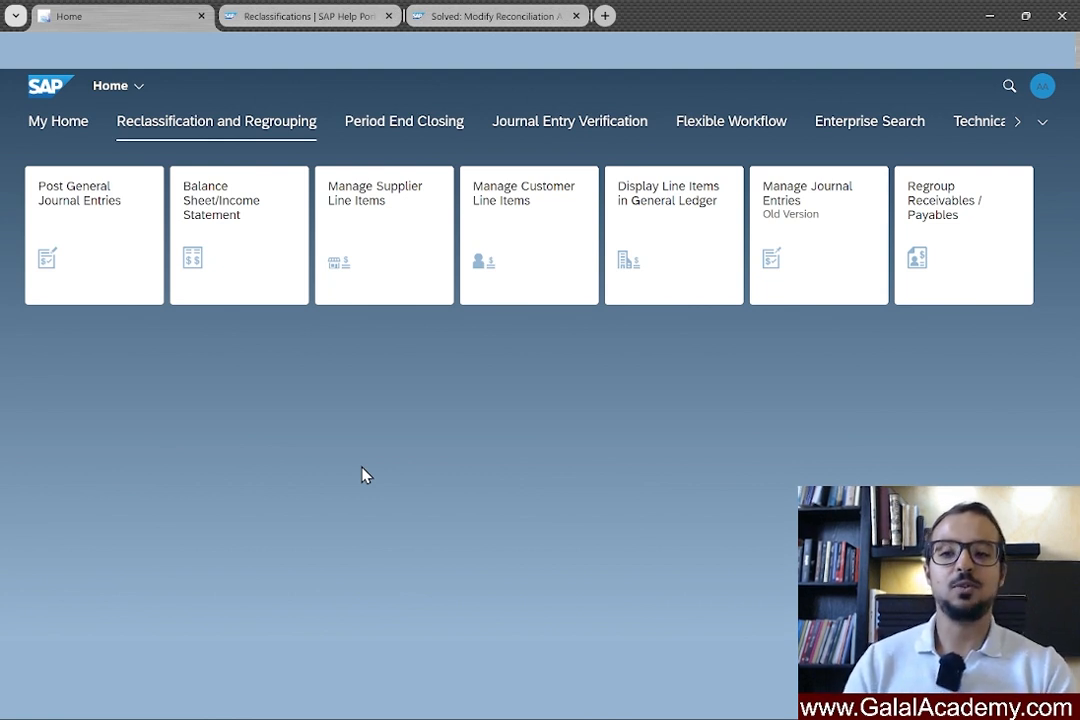
Open the Balance Sheet/Income Statement app and enter company code AG00.
click(242, 258)
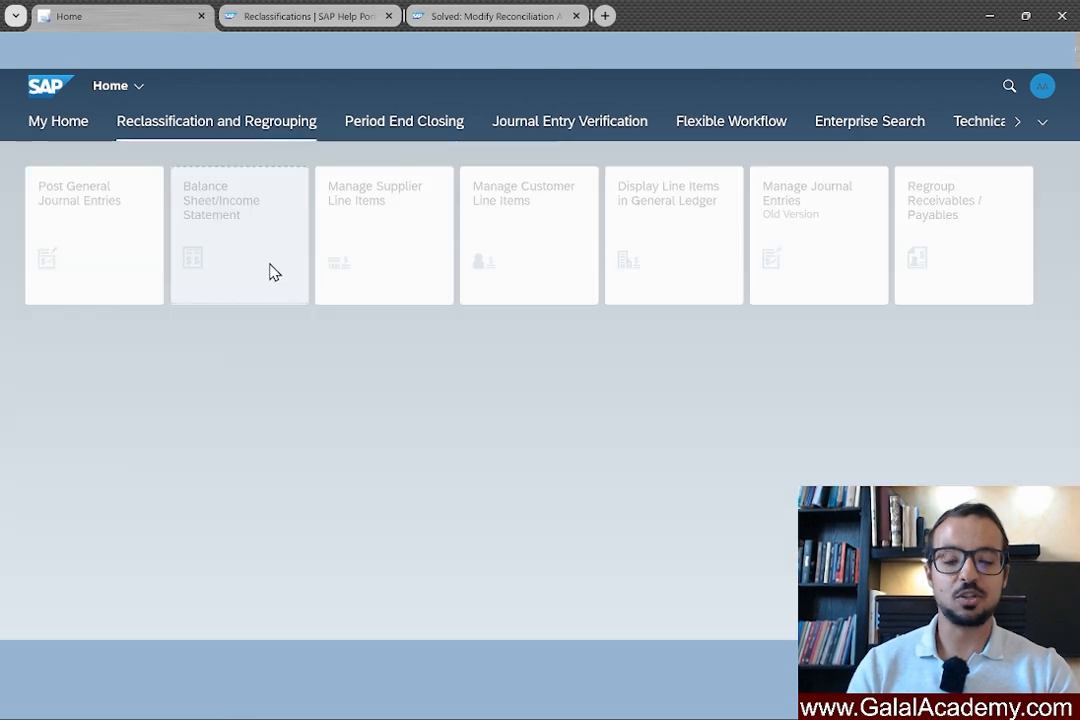
click(87, 191)
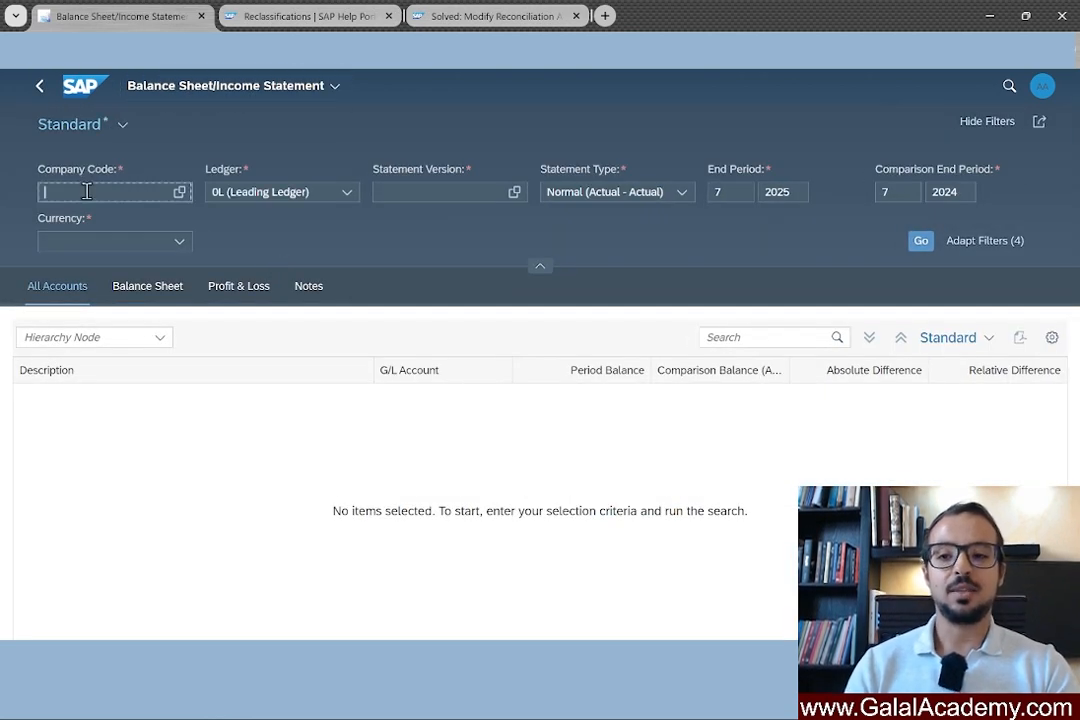
text(AG00)
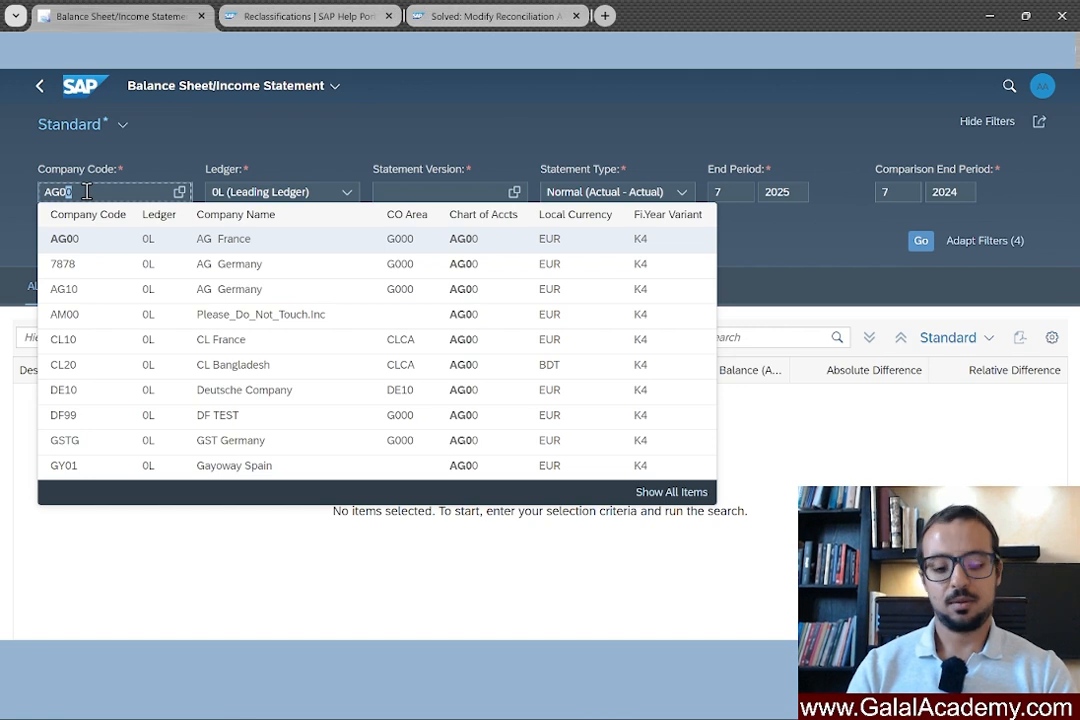
key(Tab)
Set the statement version to AG00, AG From Zero FSV.
click(462, 190)
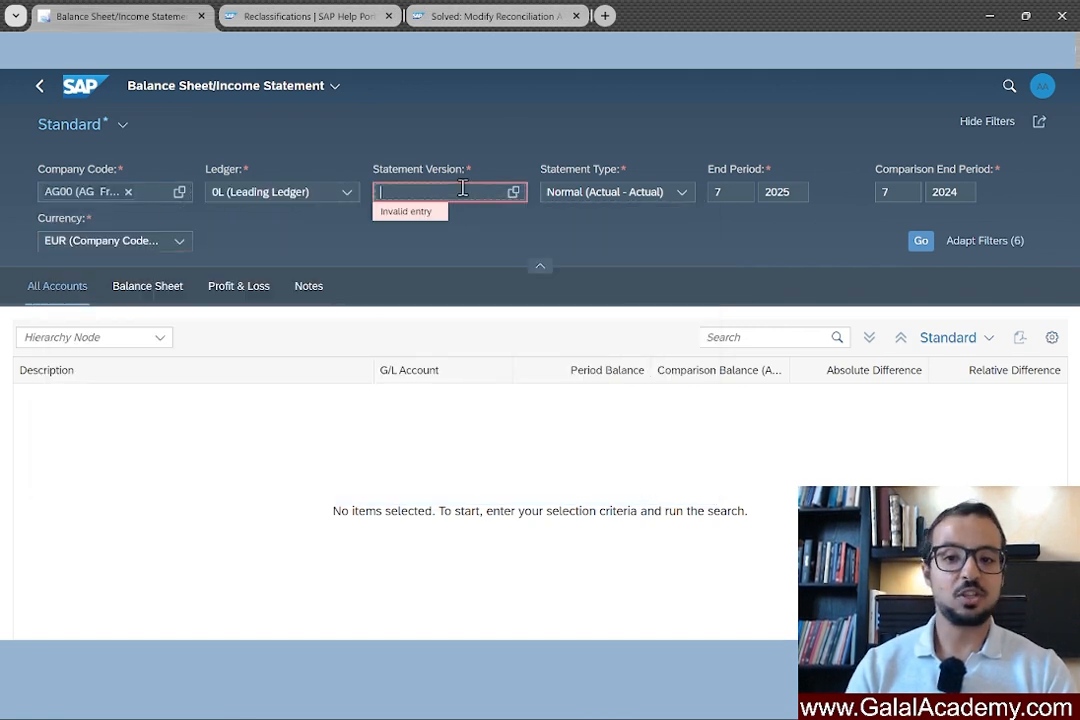
text(AG))
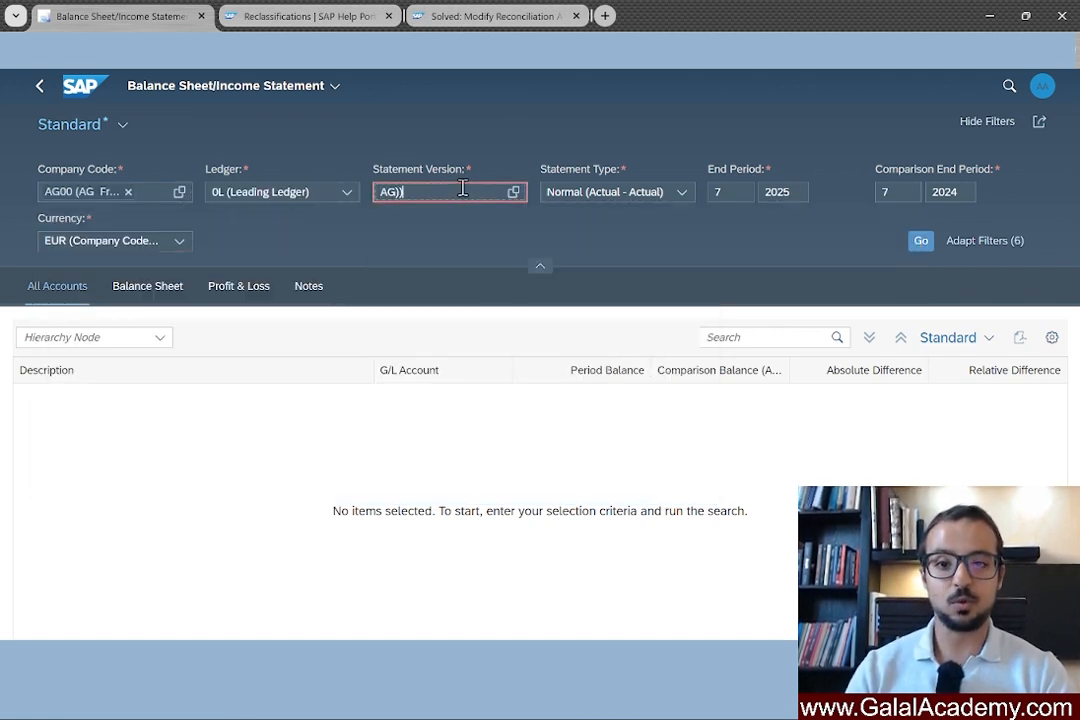
key(BackSpace)
text(0)
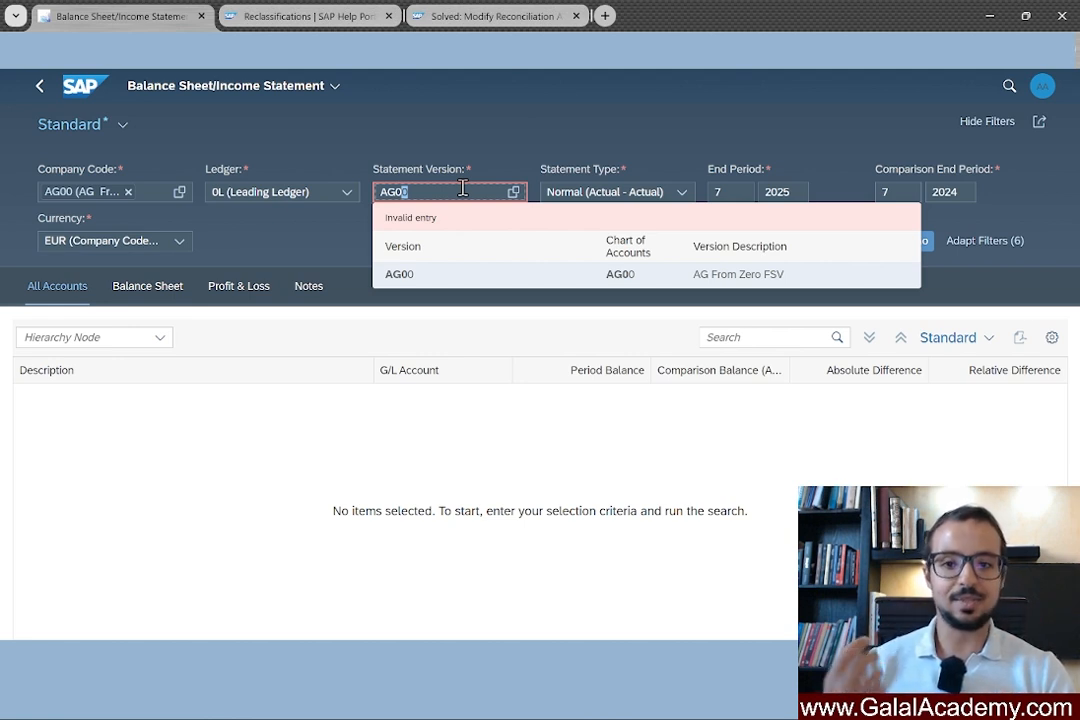
key(Return)
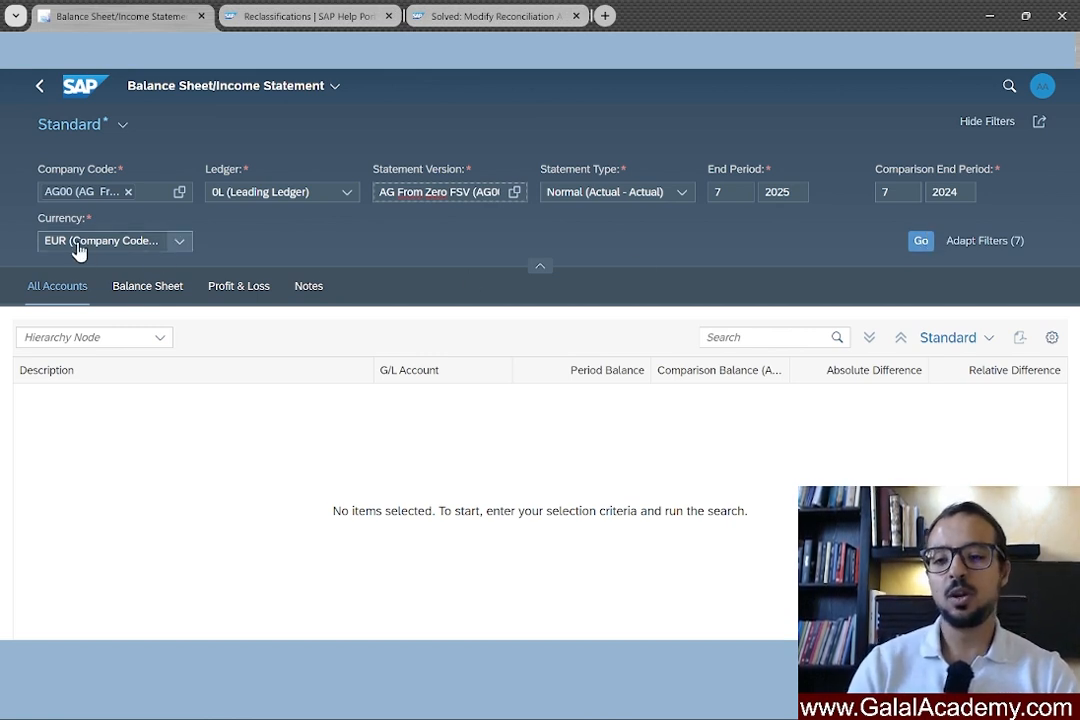
Run the report, show the Balance Sheet tab, and expand Liabilities and Equity and Assets.
click(919, 241)
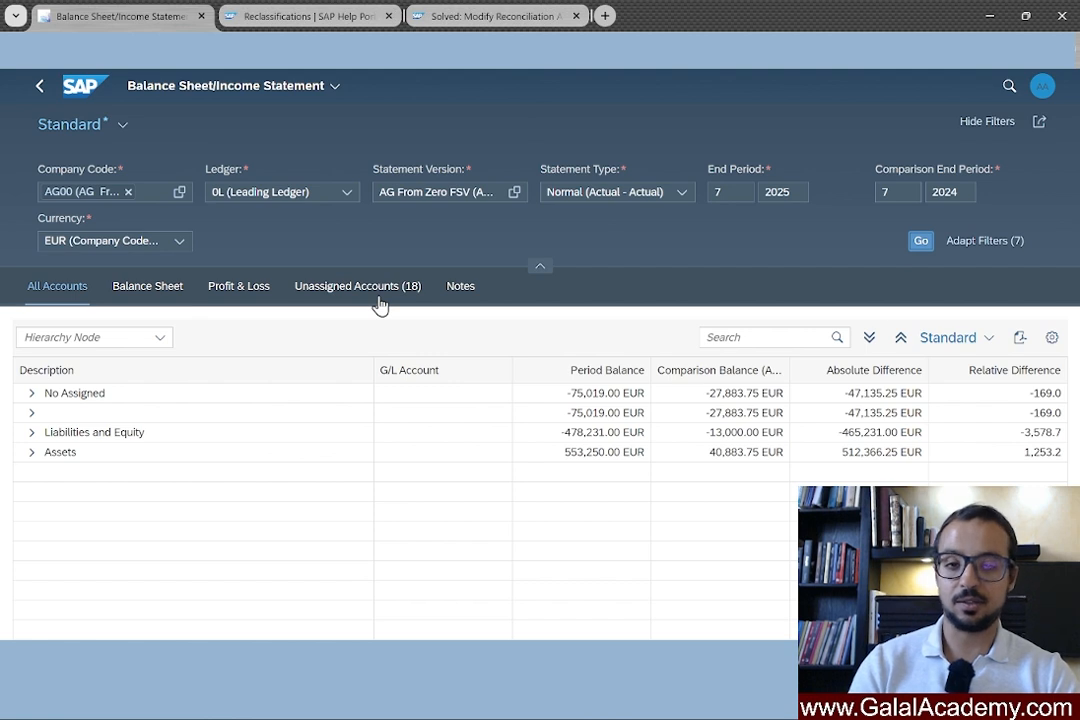
click(155, 293)
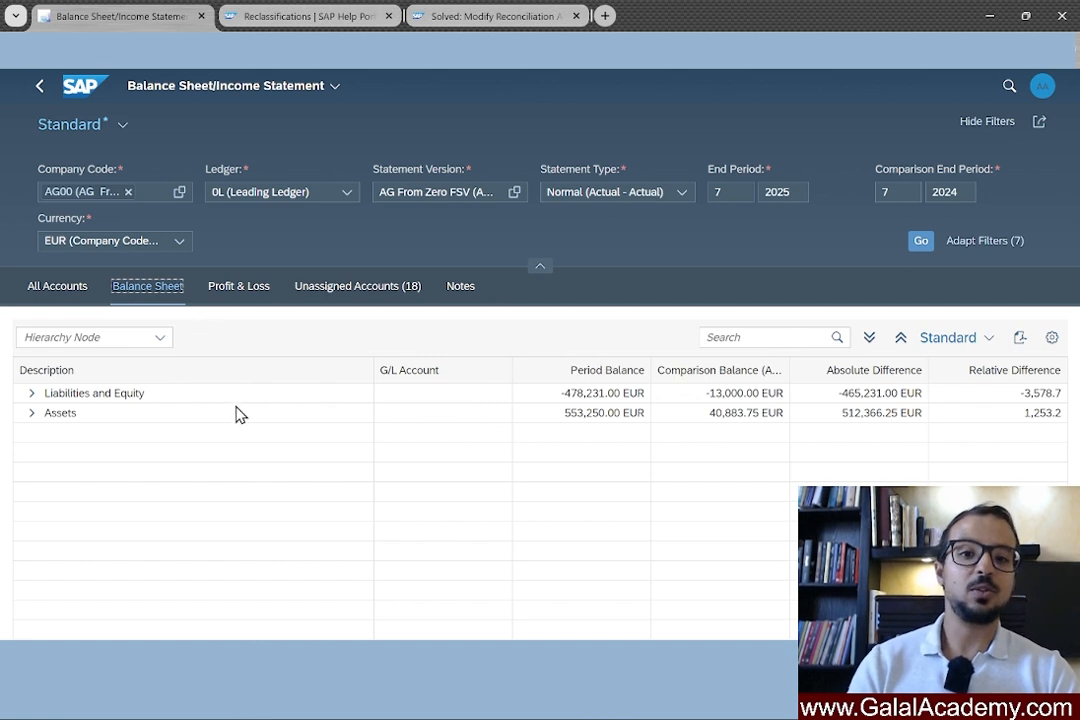
click(32, 394)
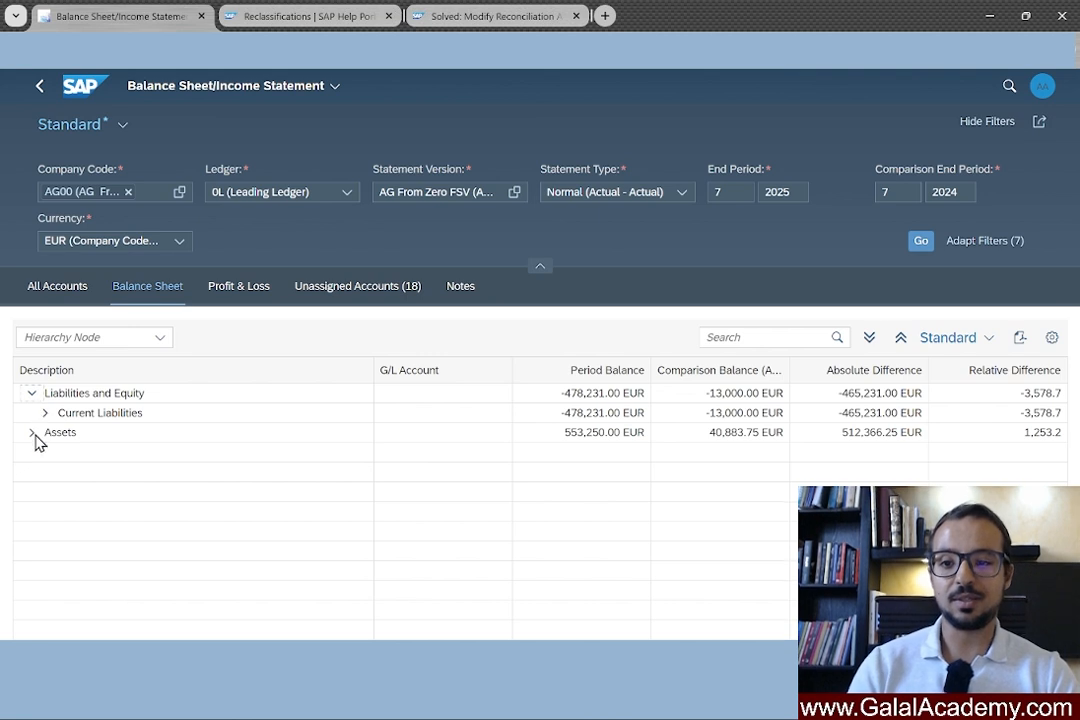
click(32, 433)
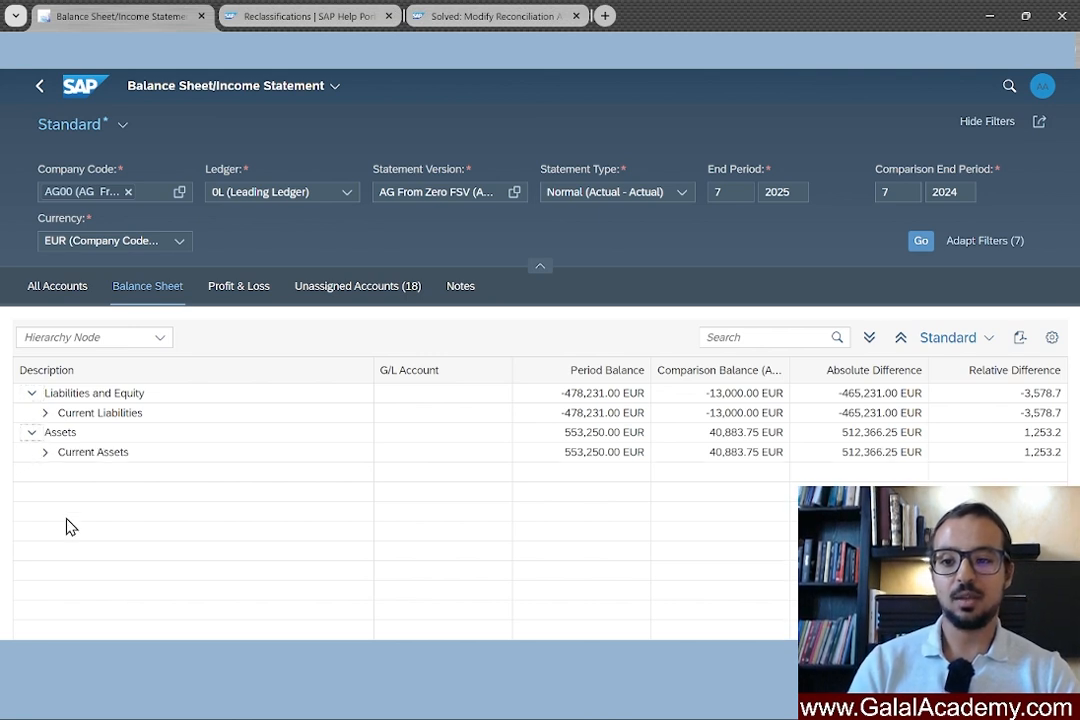
Expand Current Assets, Current Liabilities, Receivables, Provisions and Payables down to account level.
click(44, 452)
click(45, 412)
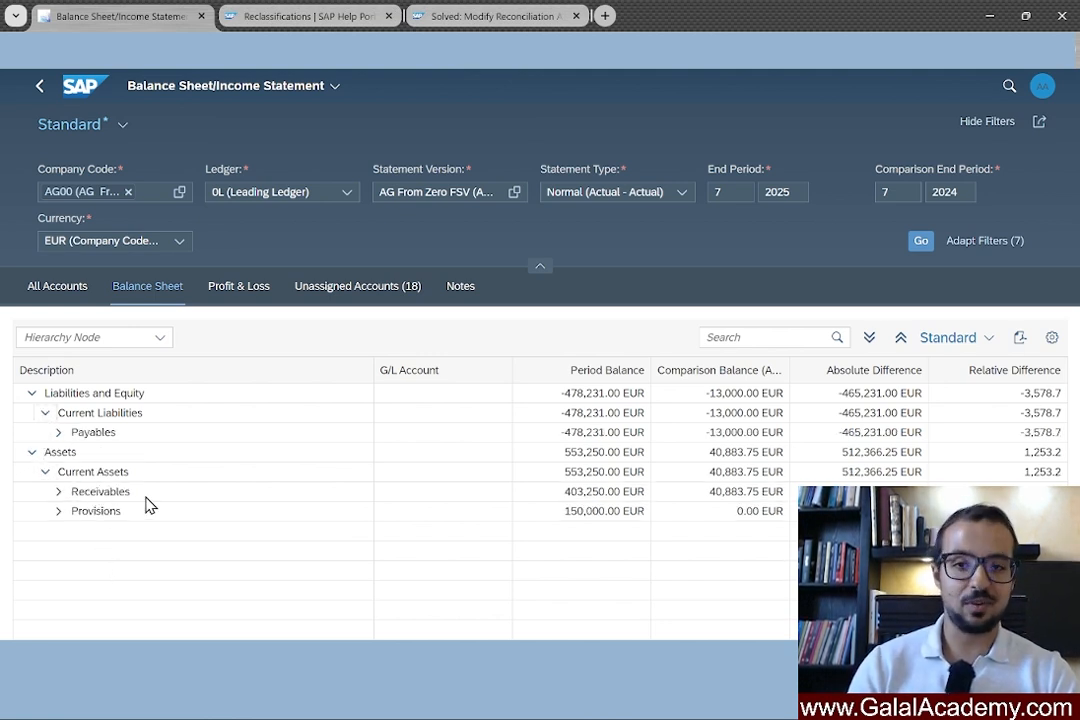
click(59, 492)
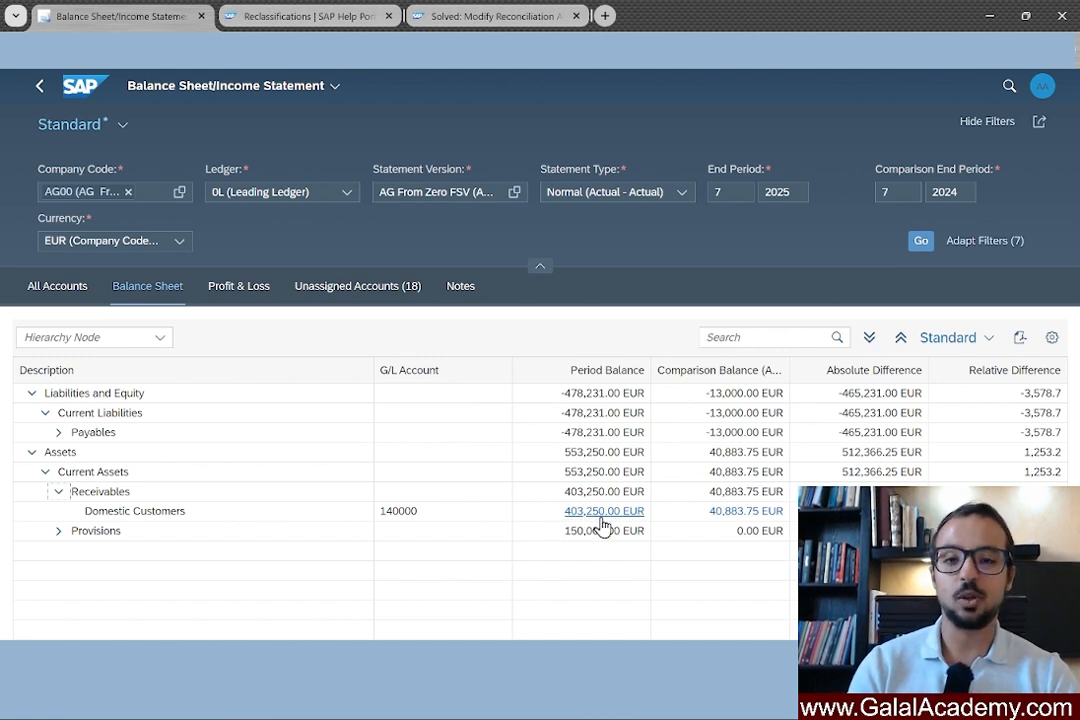
click(58, 531)
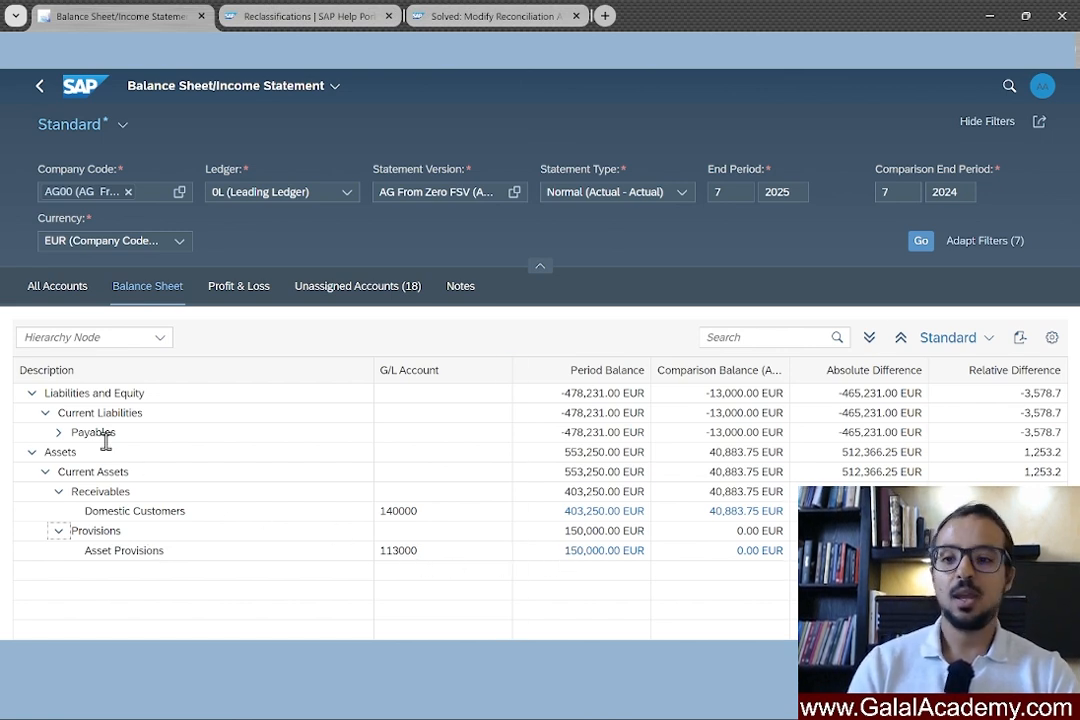
click(58, 432)
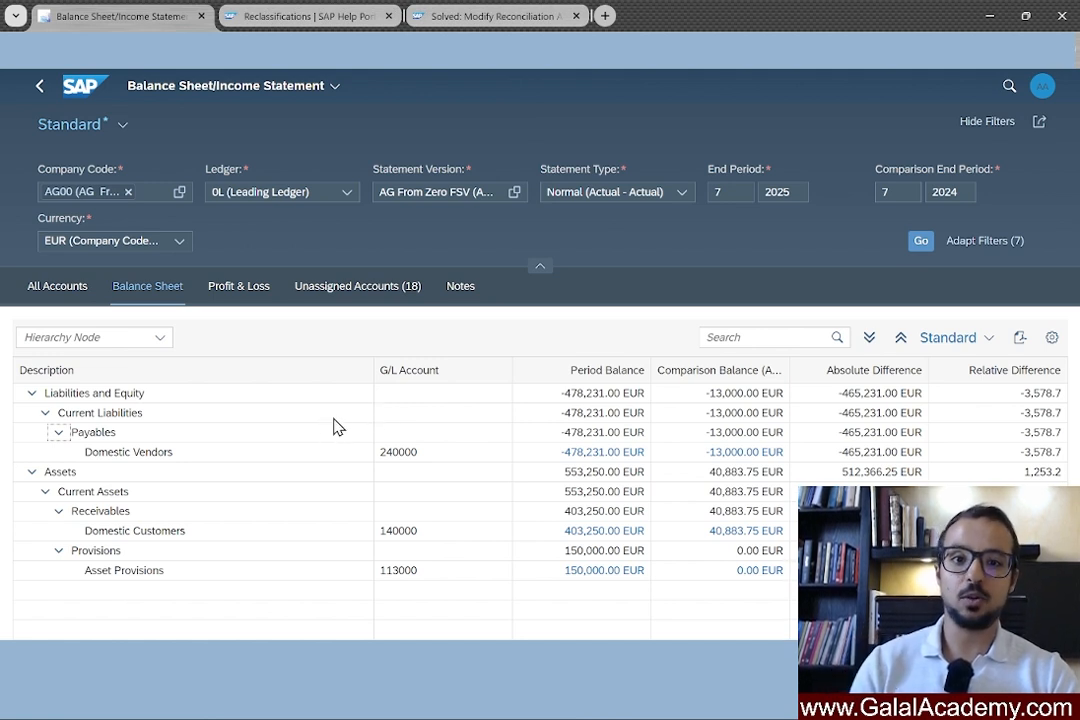
Rerun the balance sheet for end period 6 and expand Liabilities and Equity and Assets.
double_click(712, 194)
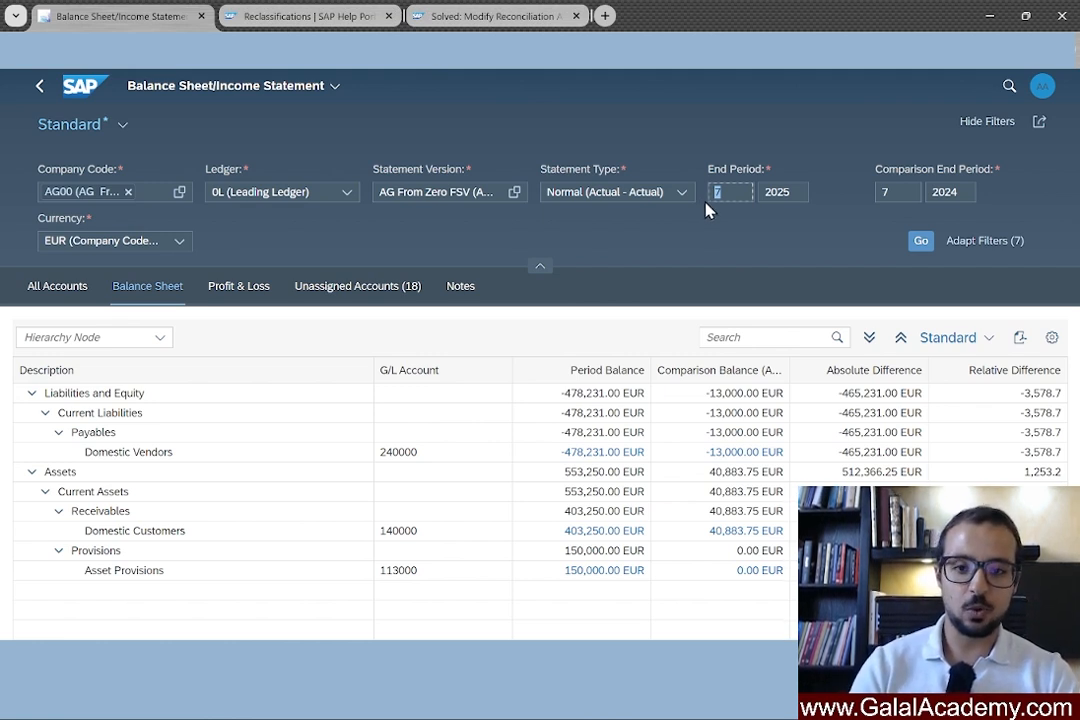
text(6)
click(914, 245)
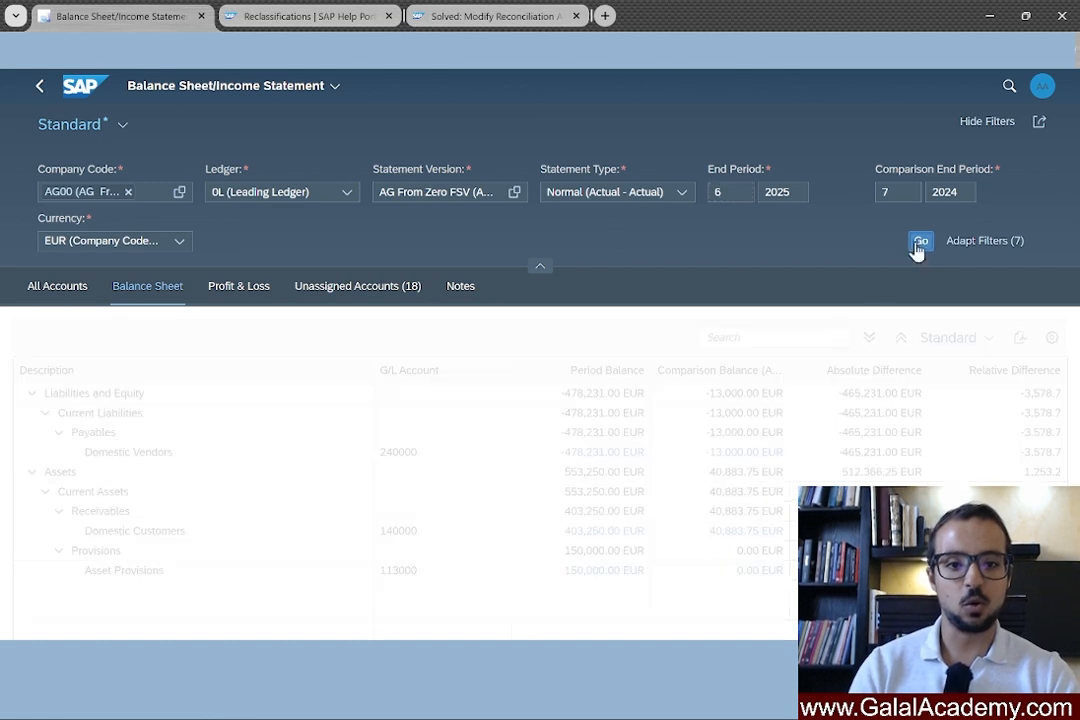
click(33, 395)
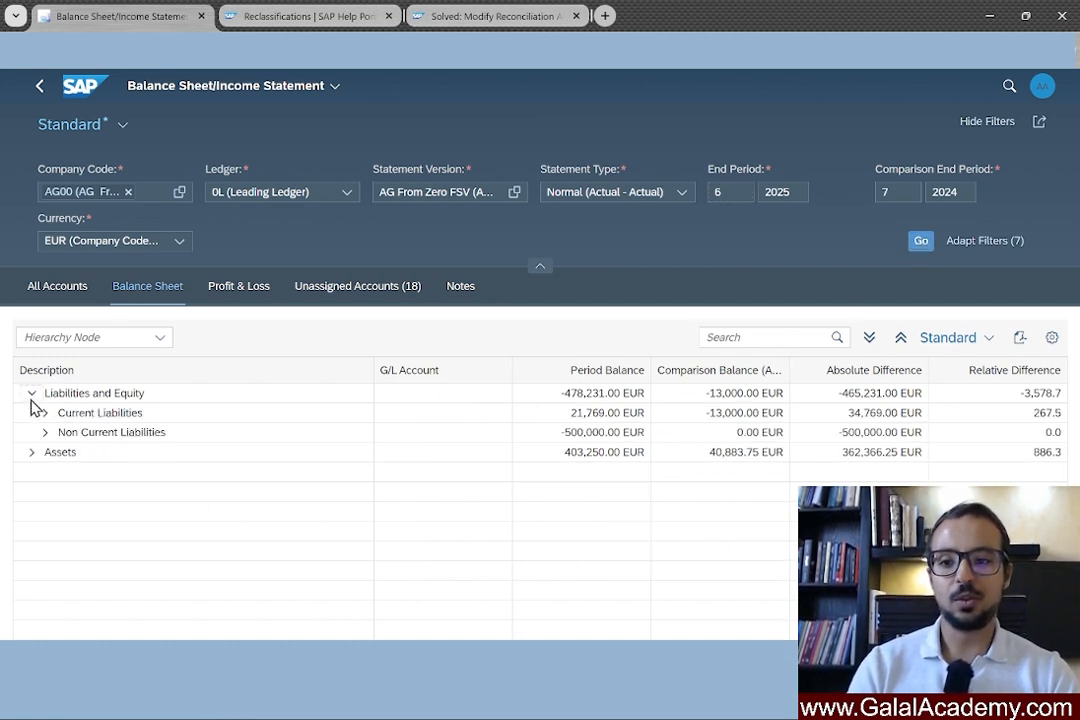
click(32, 453)
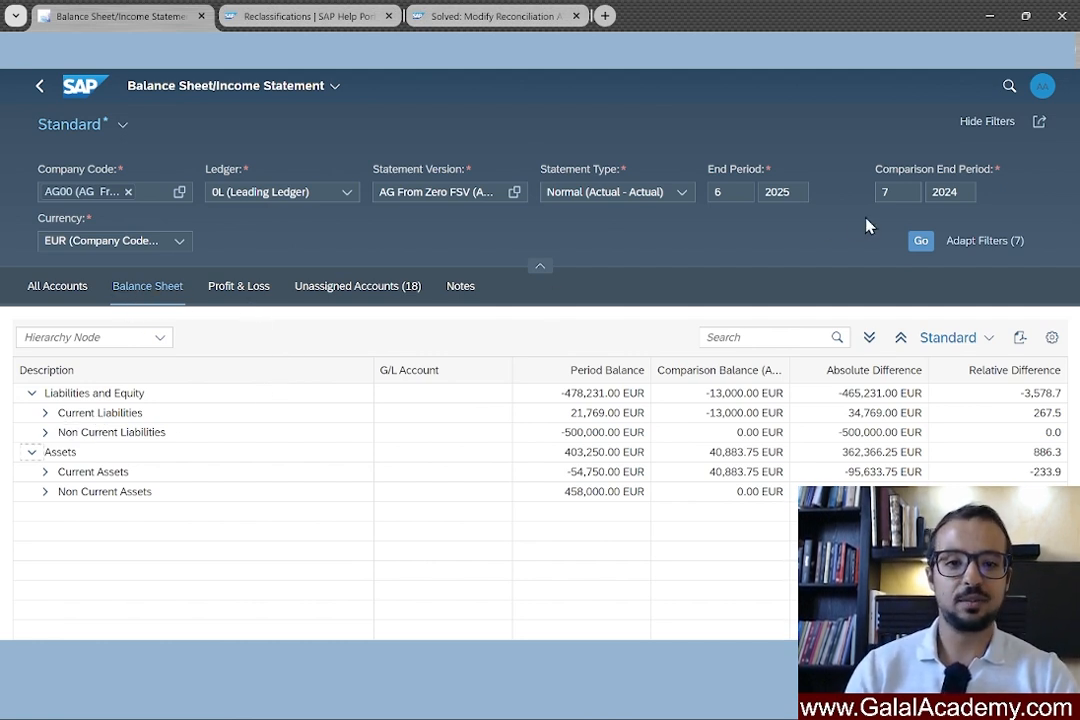
Rerun for end period 7 and expand Liabilities and Equity and Assets again.
drag(903, 190, 864, 204)
drag(746, 201, 673, 205)
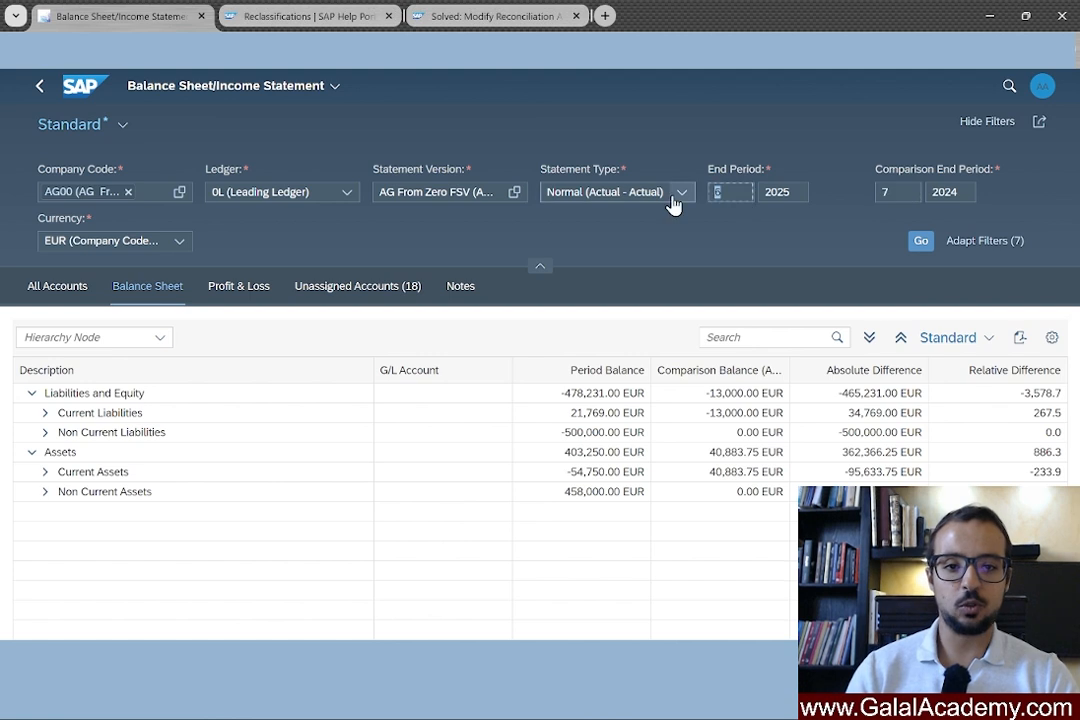
text(7)
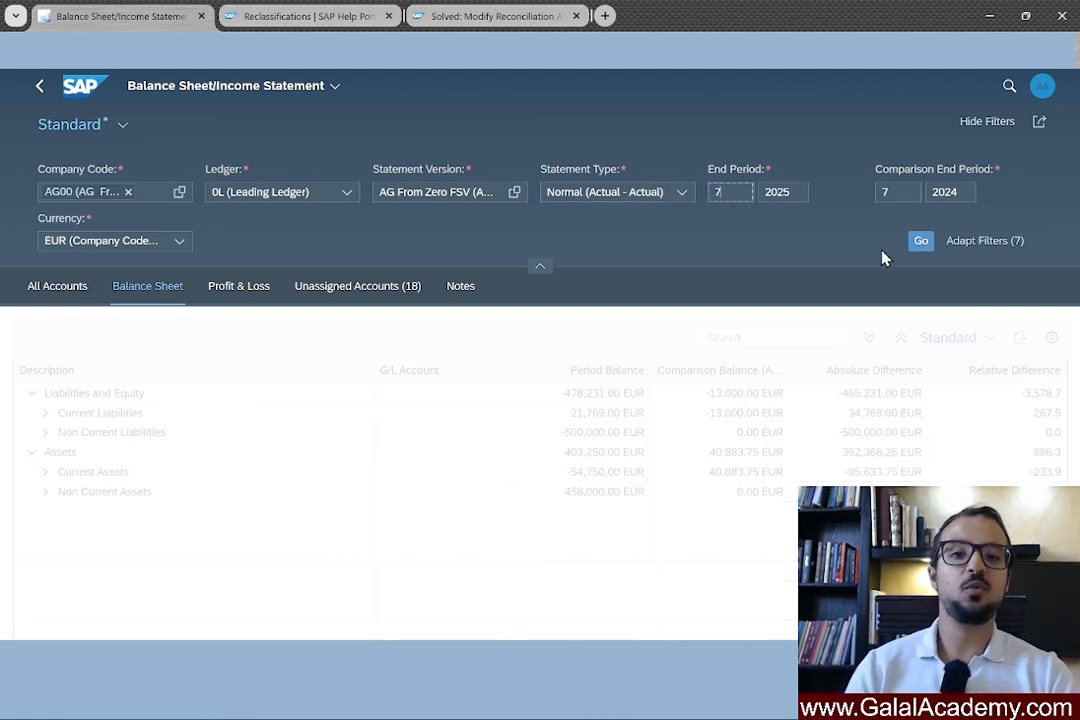
click(918, 242)
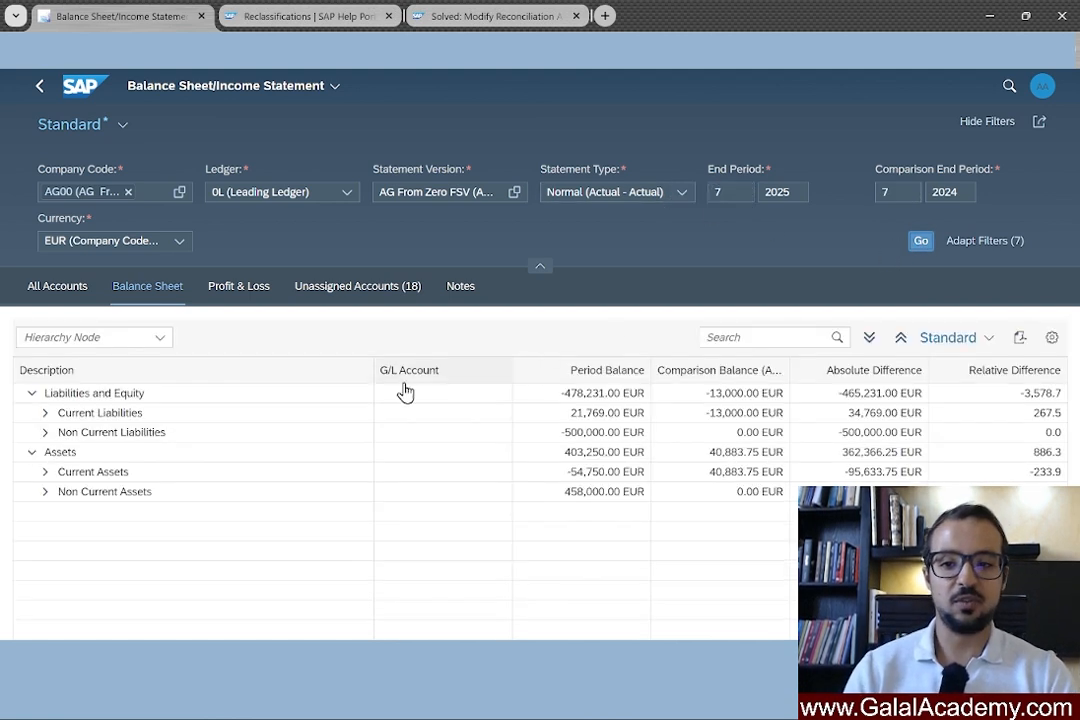
click(33, 394)
click(32, 433)
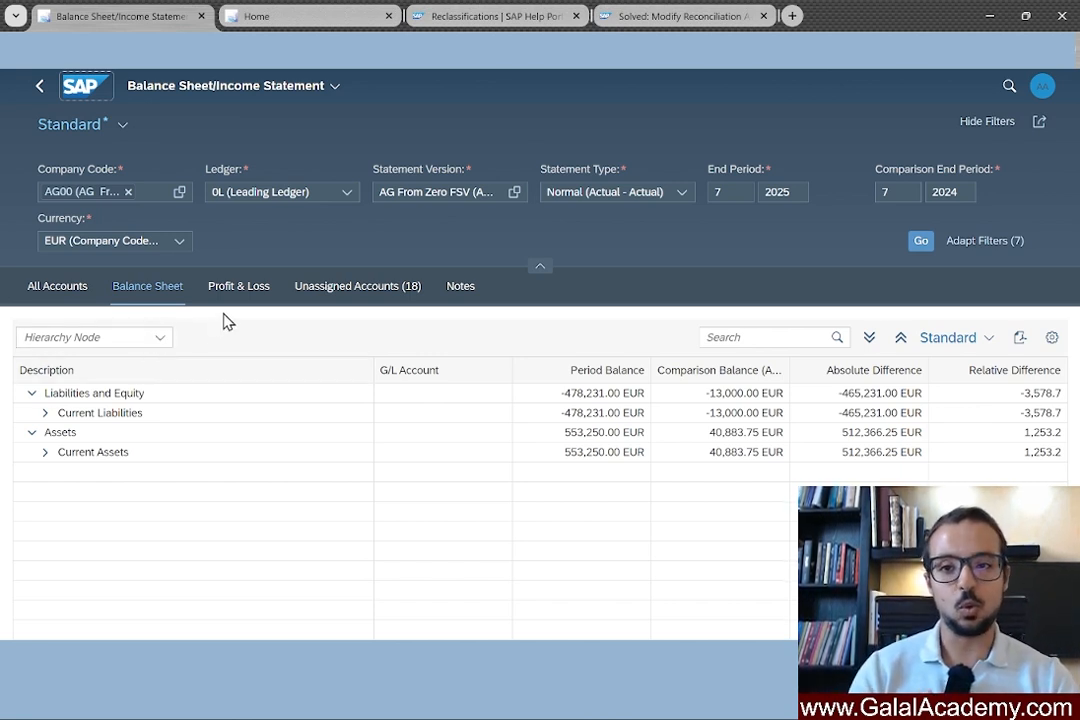
From the launchpad home, open Regroup Receivables / Payables and Display Line Items in General Ledger in new tabs.
click(85, 88)
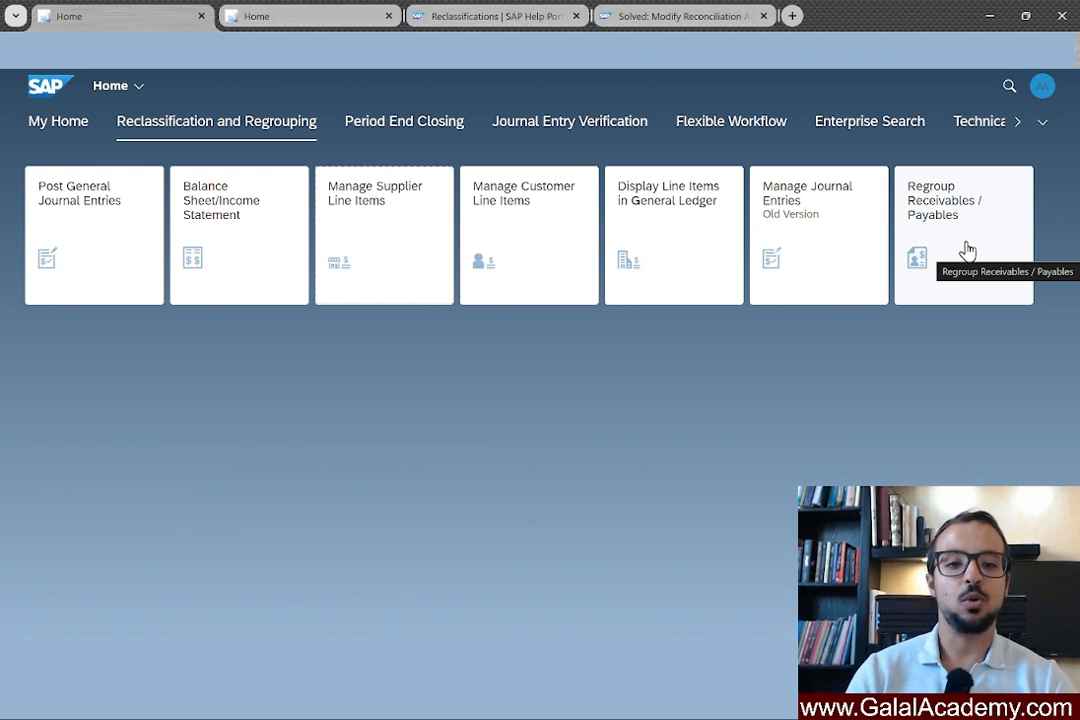
right_click(965, 242)
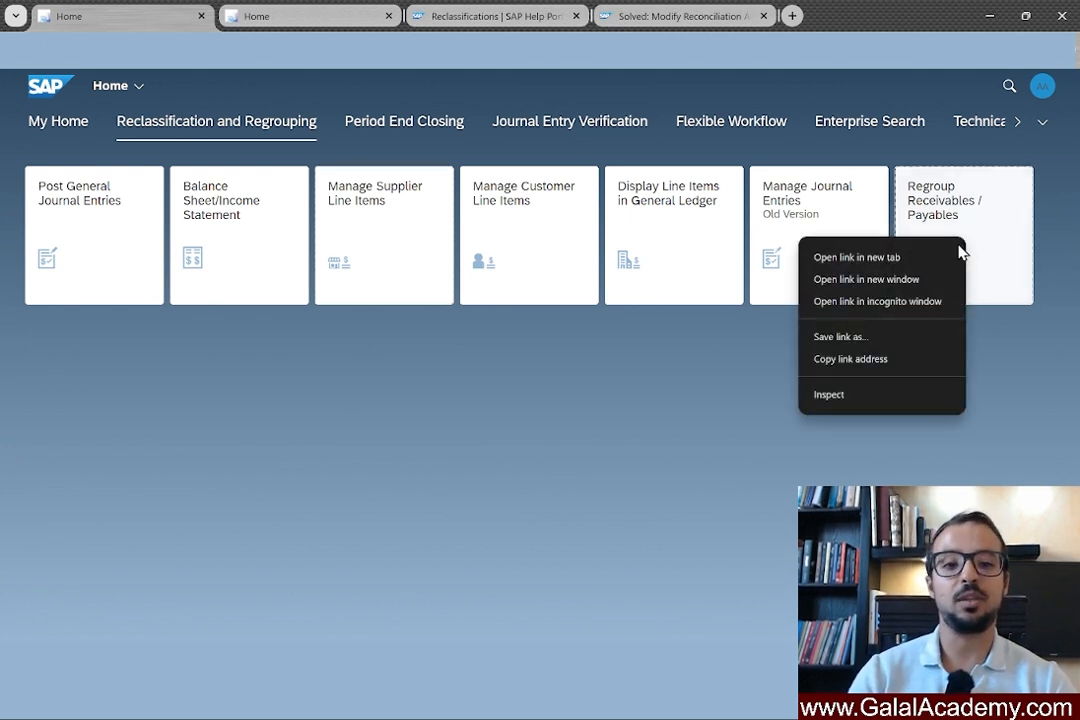
click(901, 266)
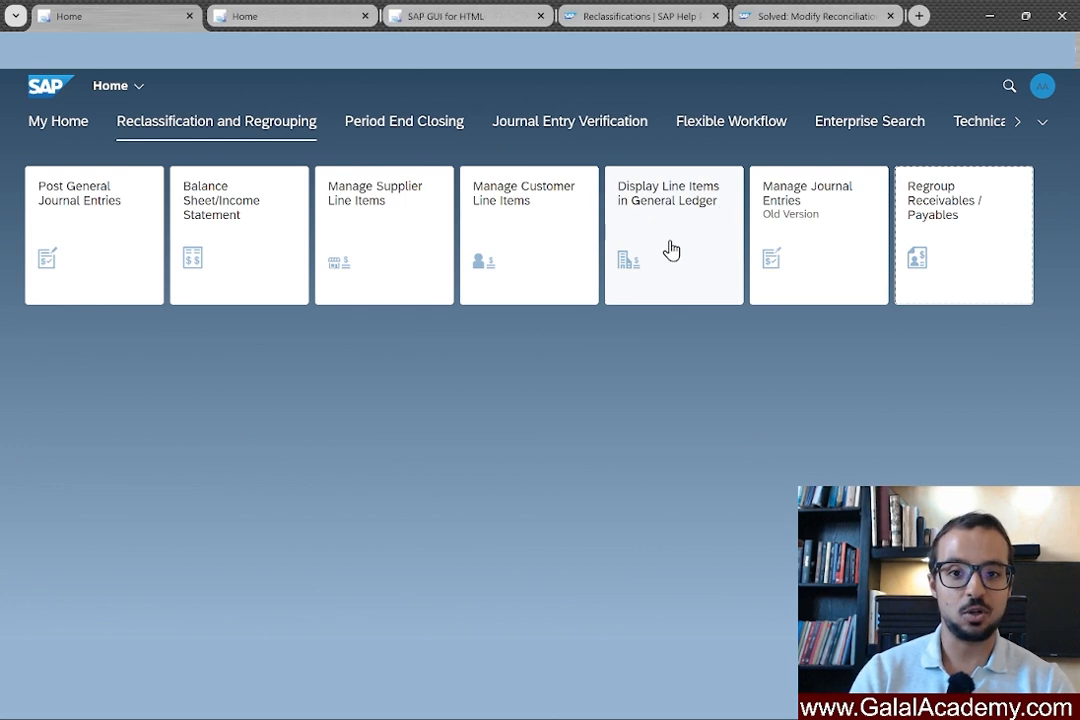
right_click(670, 246)
click(710, 268)
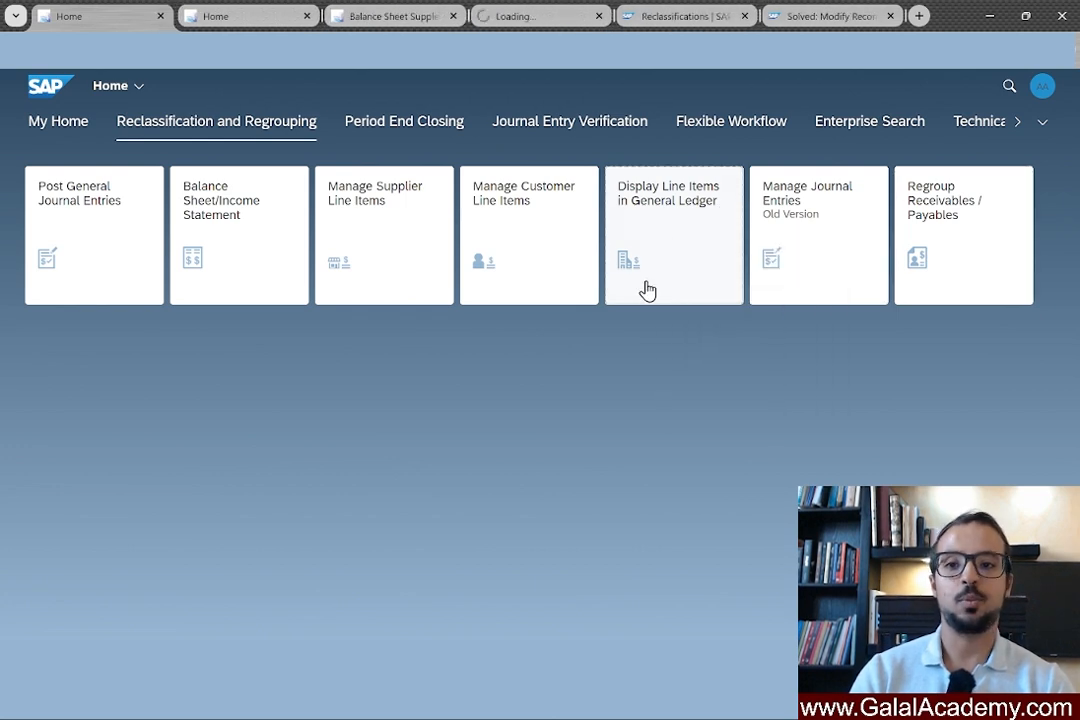
In the new tab, filter the general ledger line items by company code AG00.
click(519, 15)
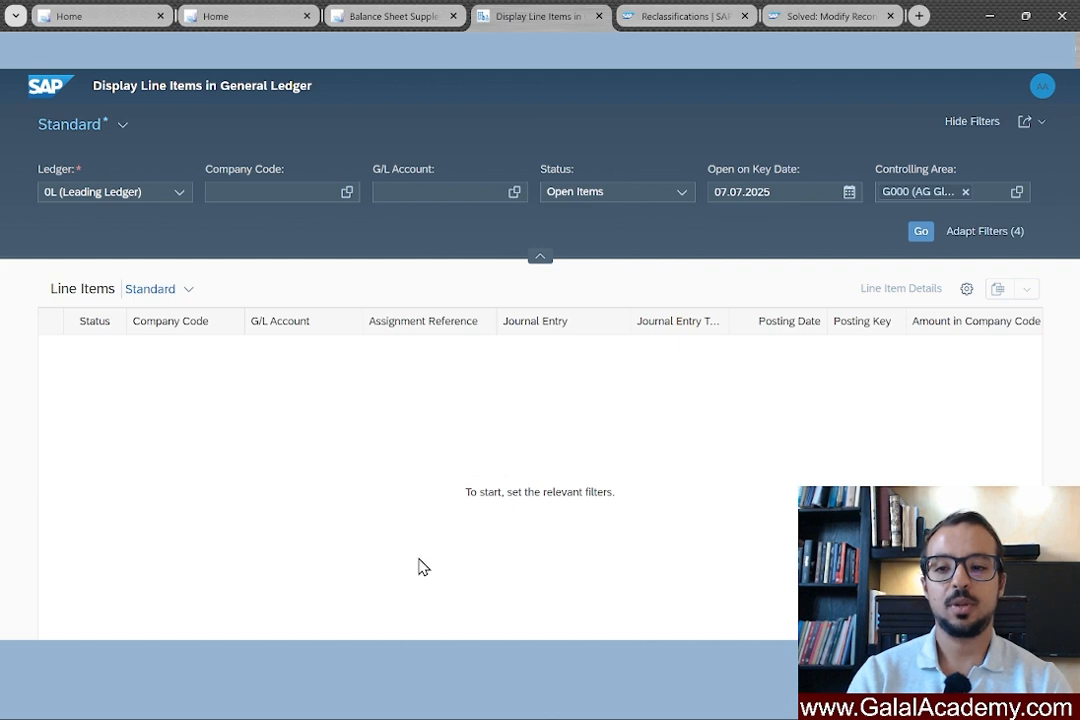
click(283, 184)
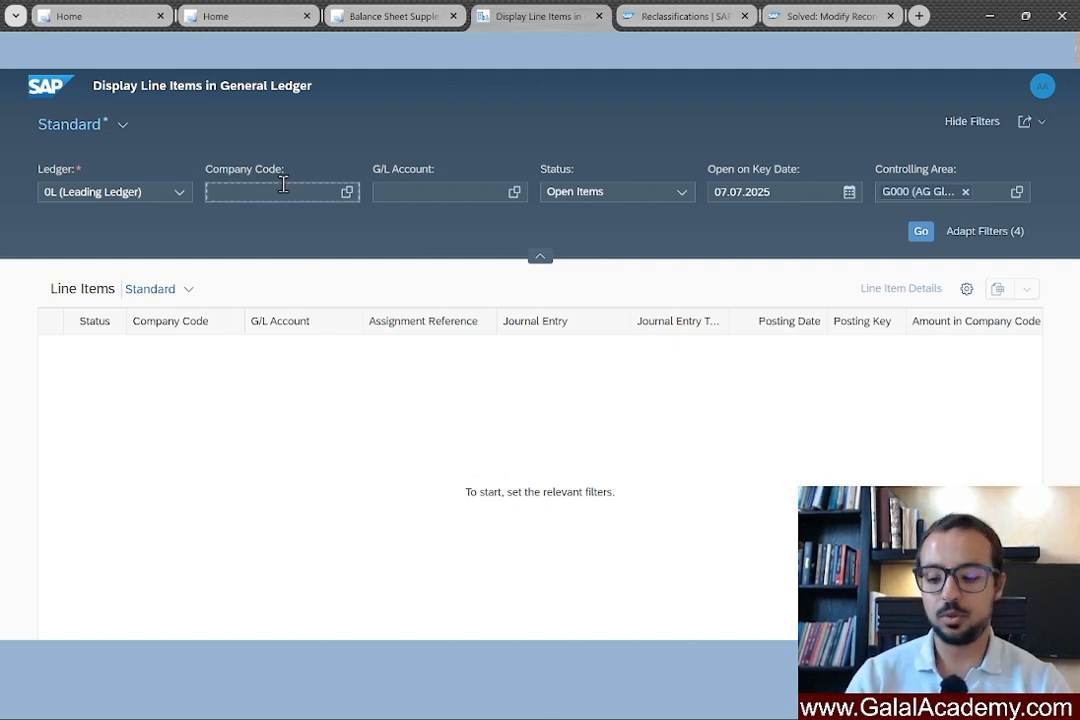
text(ag00)
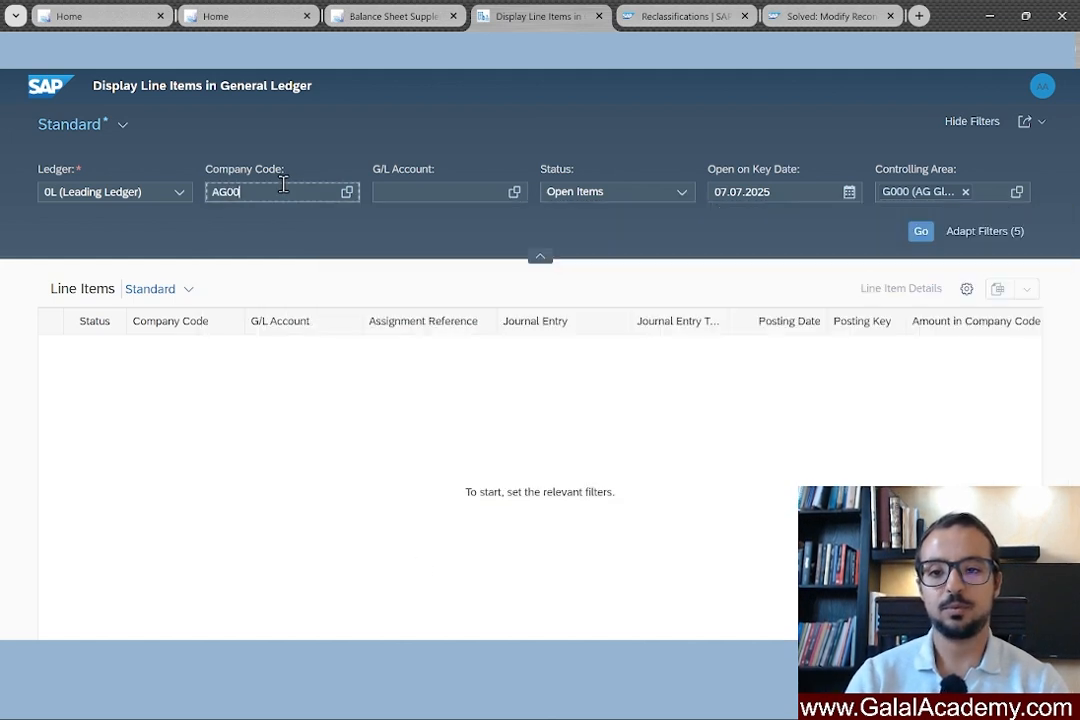
key(Return)
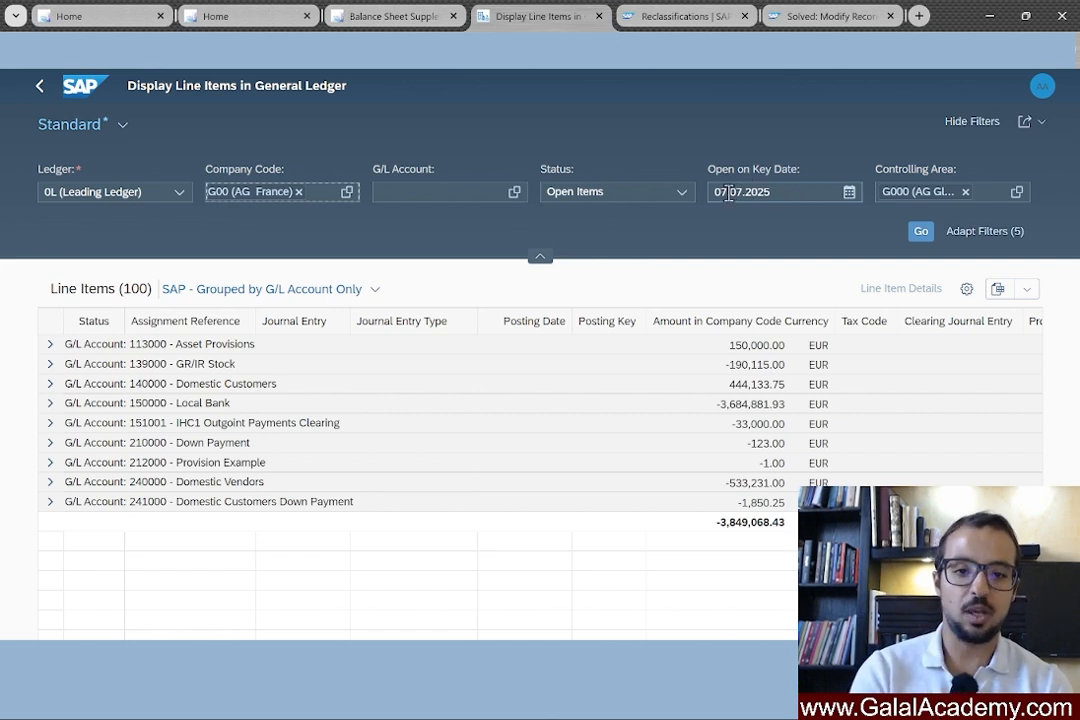
Rerun the search and expand the 113000 Asset Provisions group to its four items.
click(921, 233)
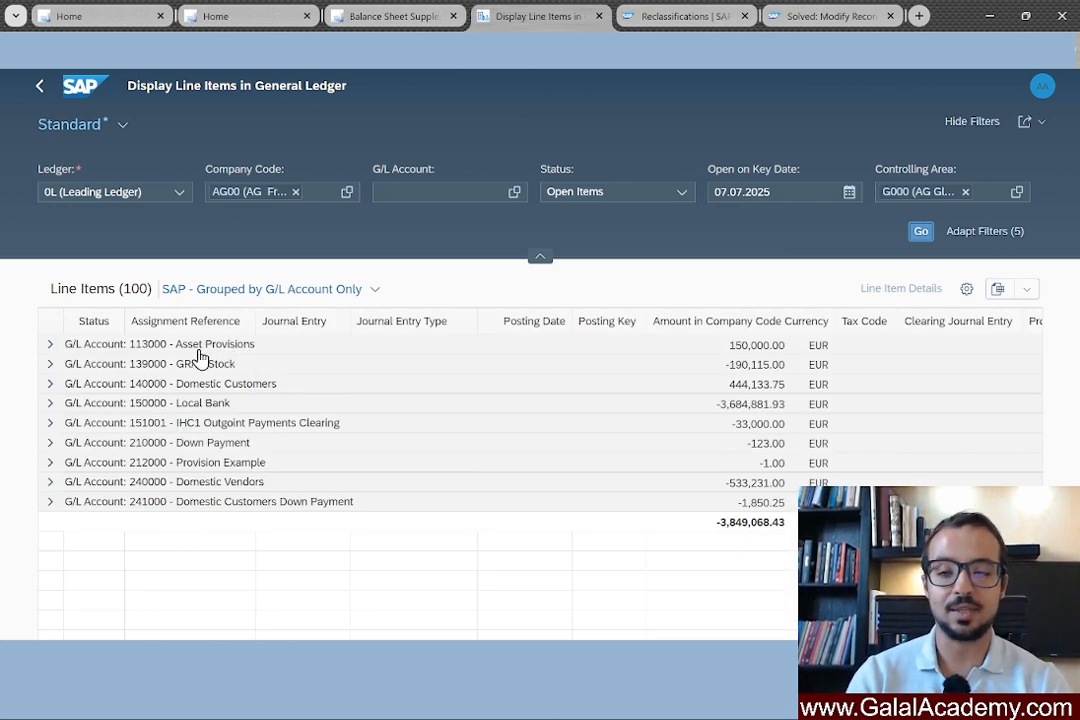
click(49, 345)
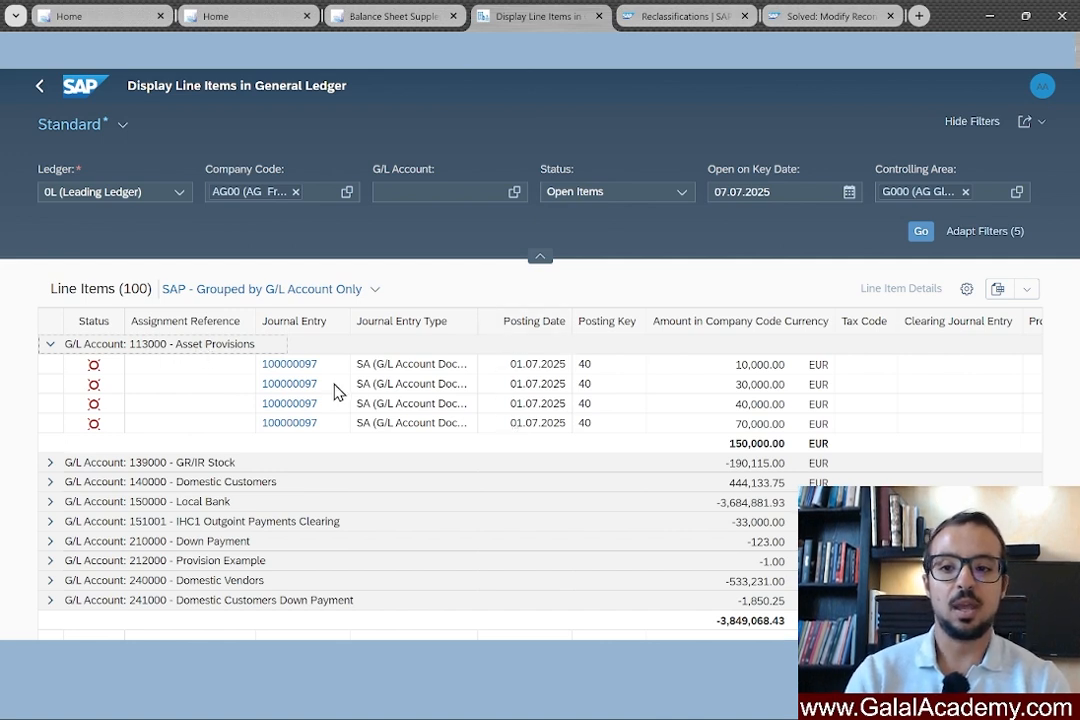
Switch the line item table to the SAP - Due Dates view.
click(966, 292)
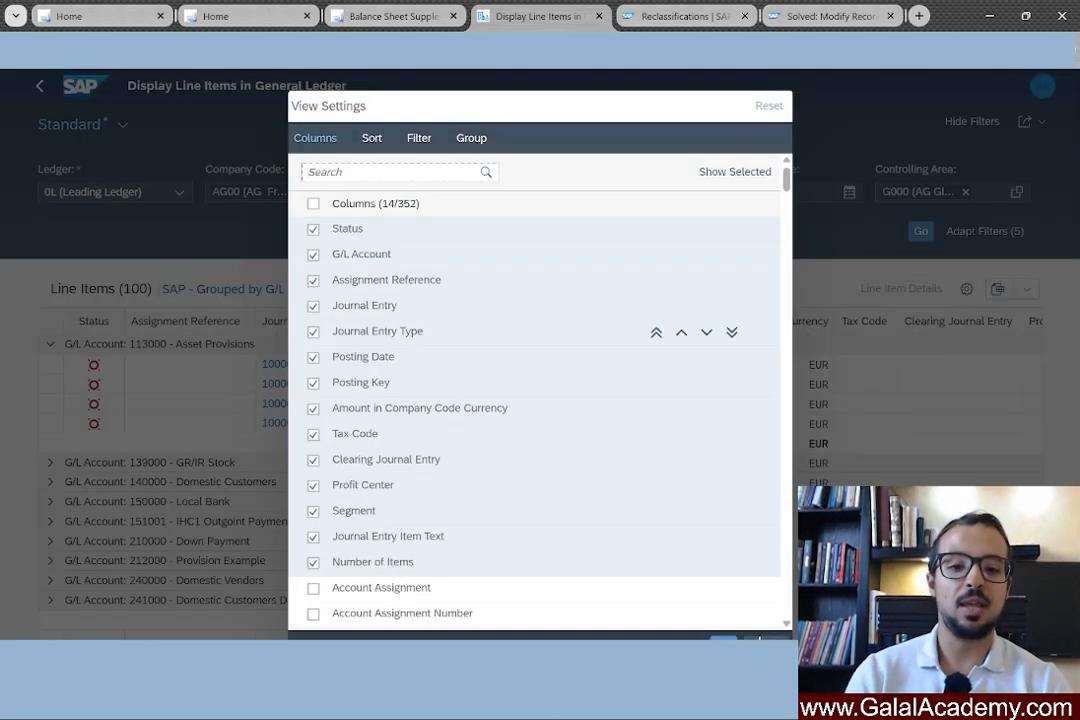
click(758, 640)
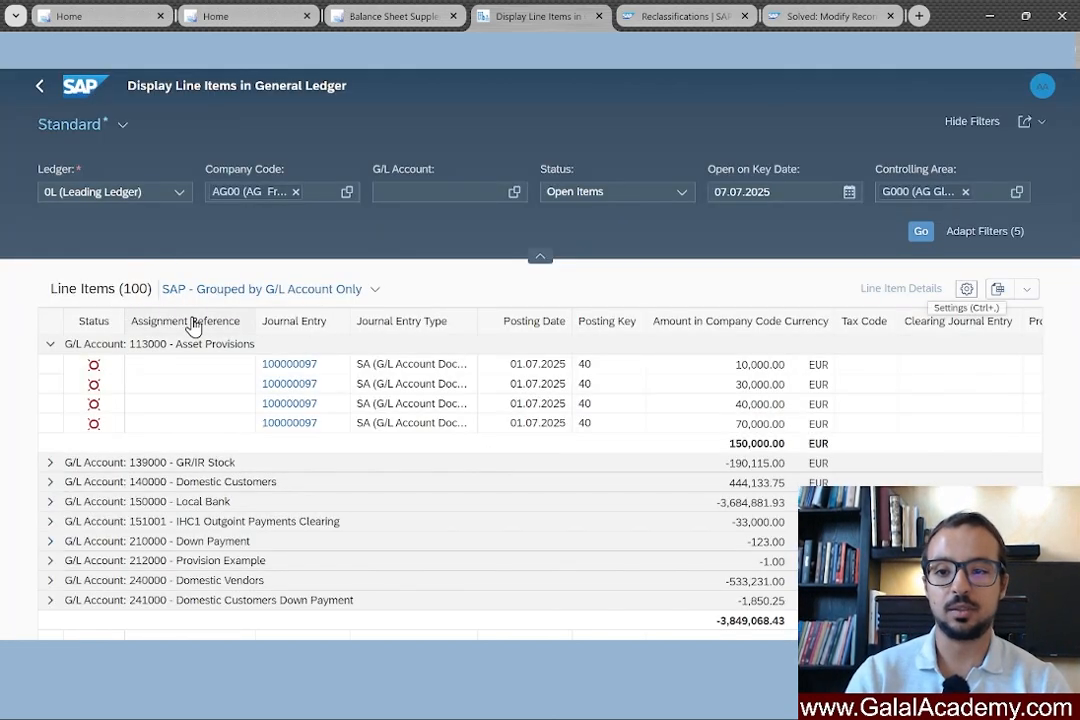
click(372, 290)
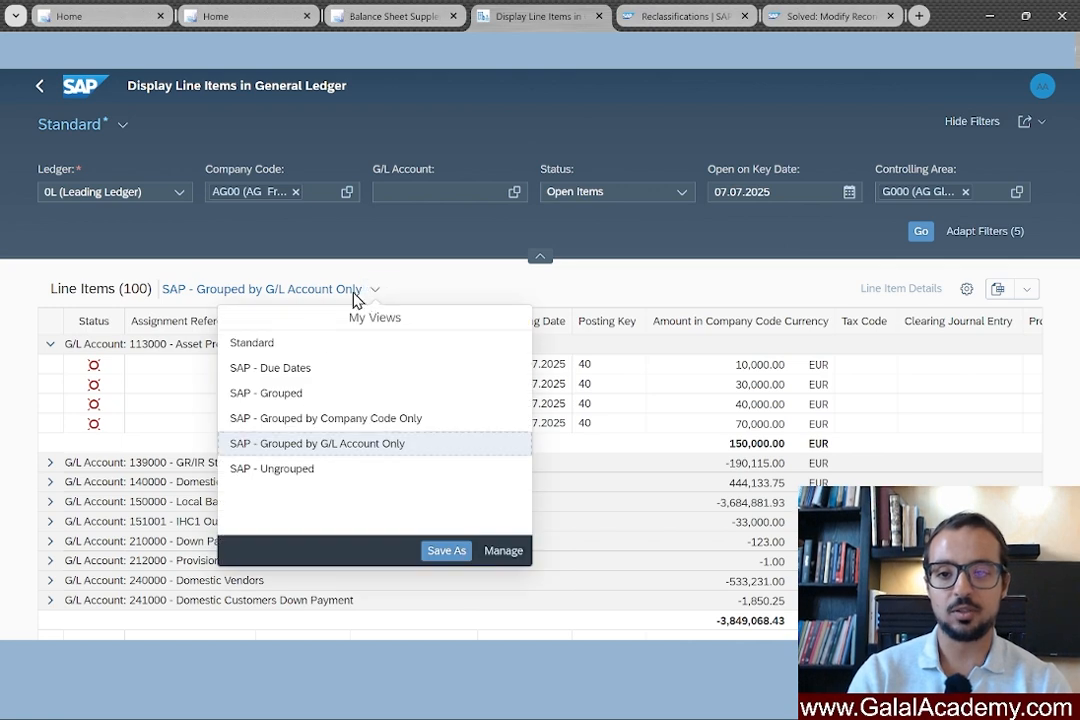
click(285, 370)
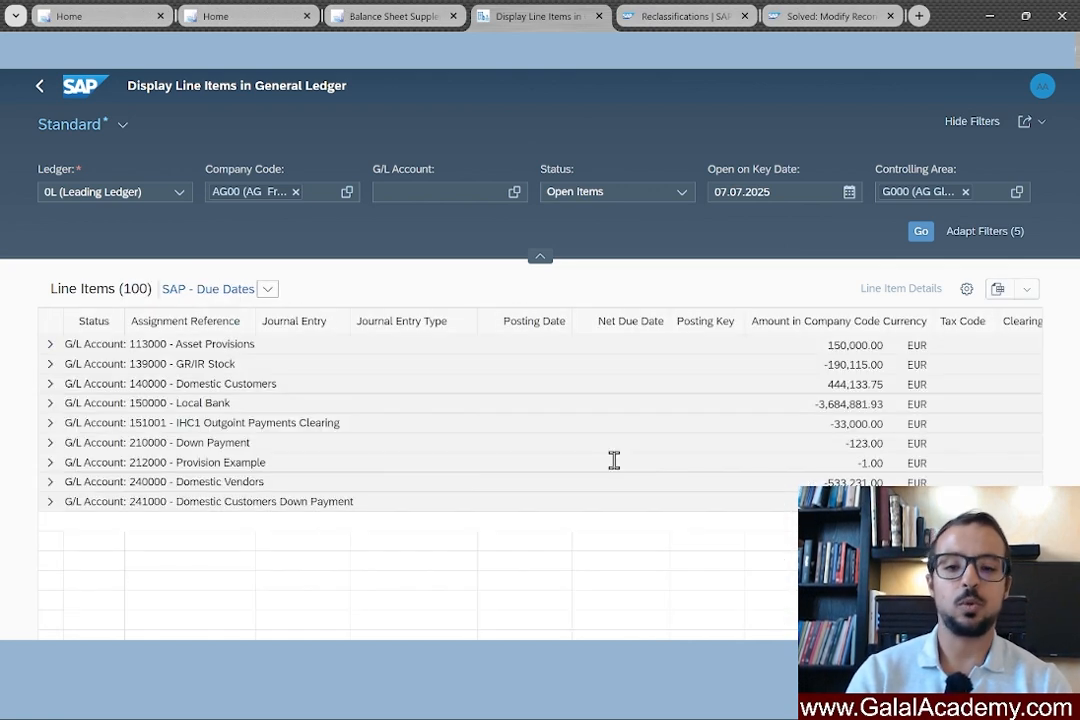
Expand 113000 Asset Provisions to show net due dates from 31.12.2025 to 31.12.2027.
click(50, 344)
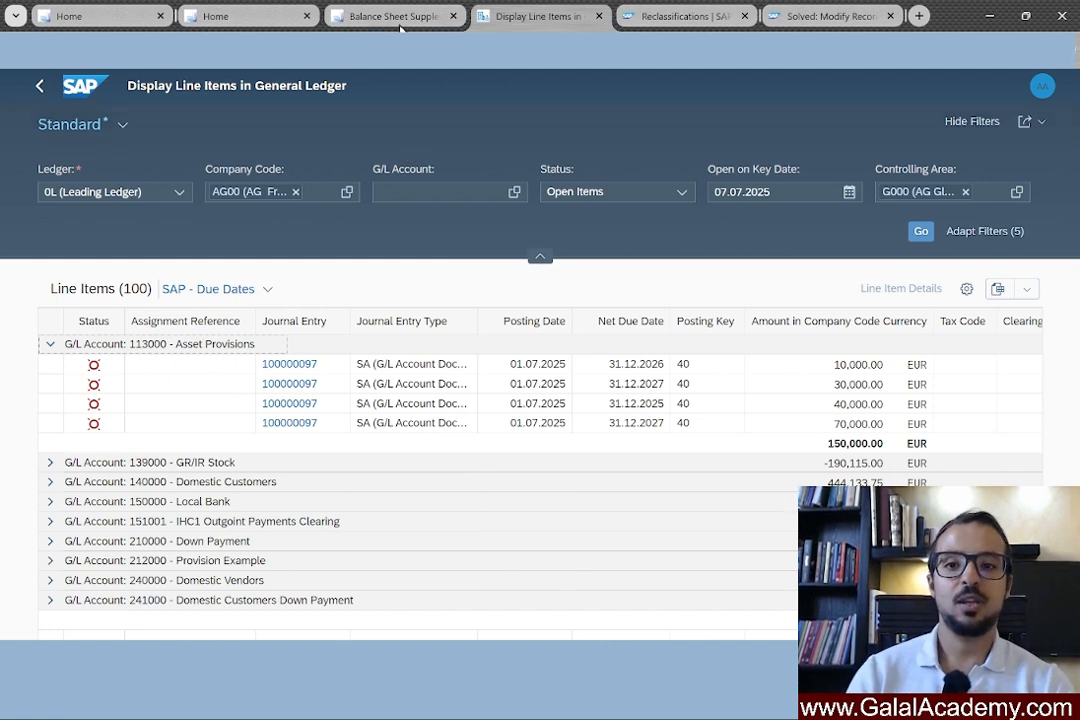
In Balance Sheet Supplement, enter company code AG00 and key date 31.07.2025.
click(342, 18)
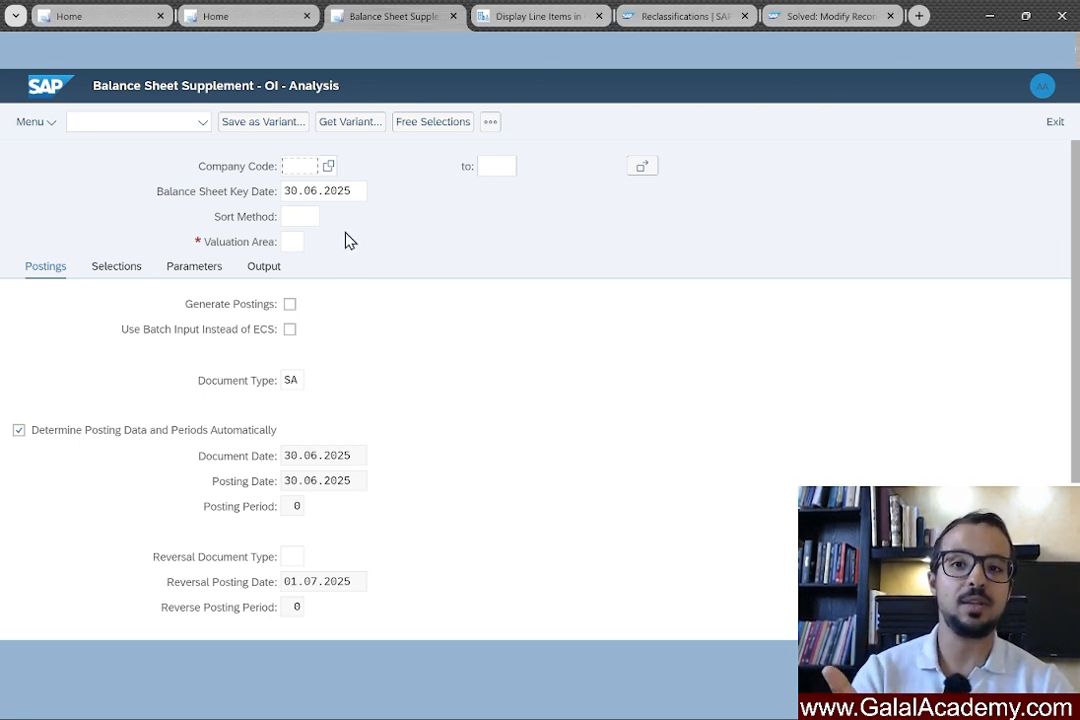
click(293, 167)
text(a)
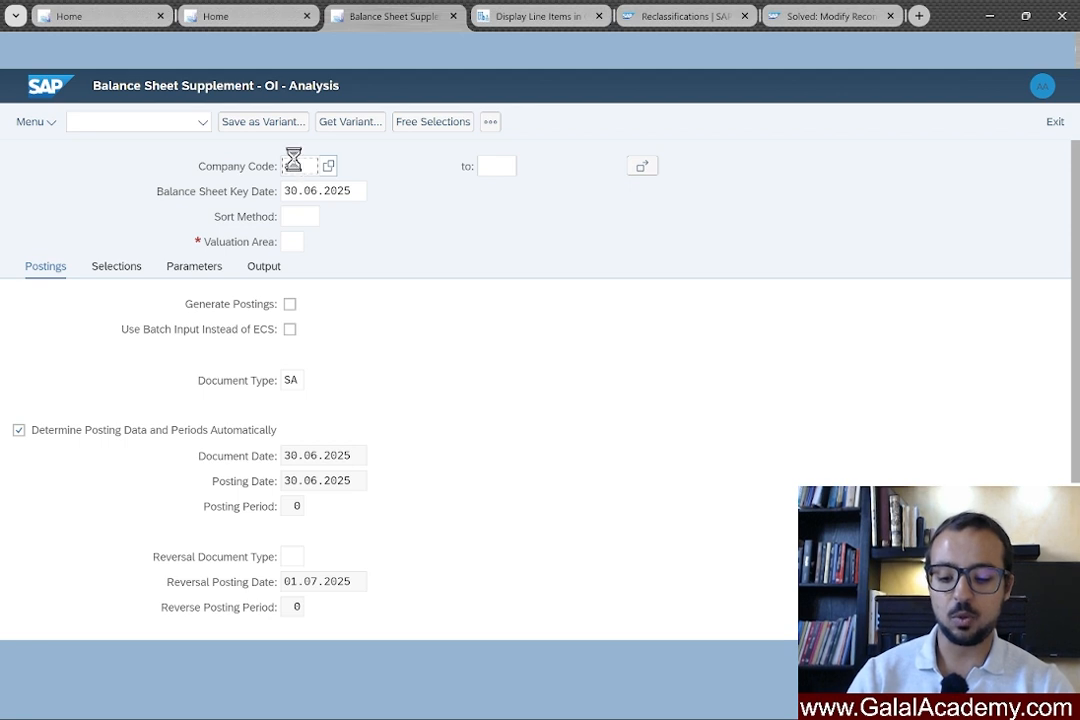
text(r)
text(00)
key(Return)
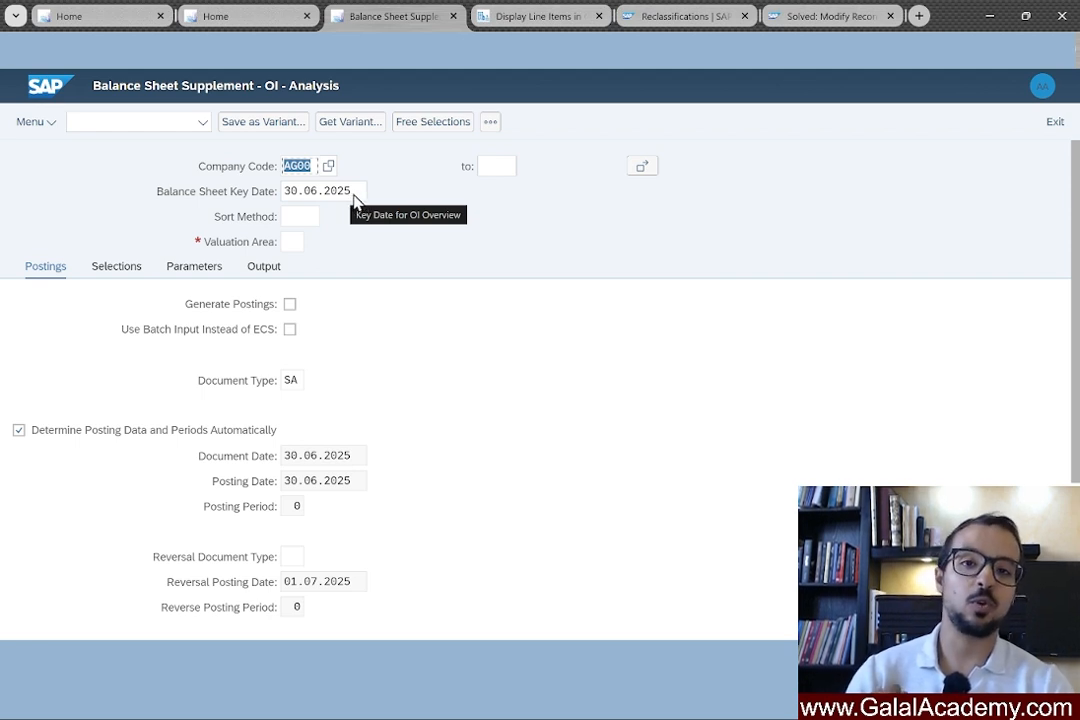
drag(362, 196, 281, 188)
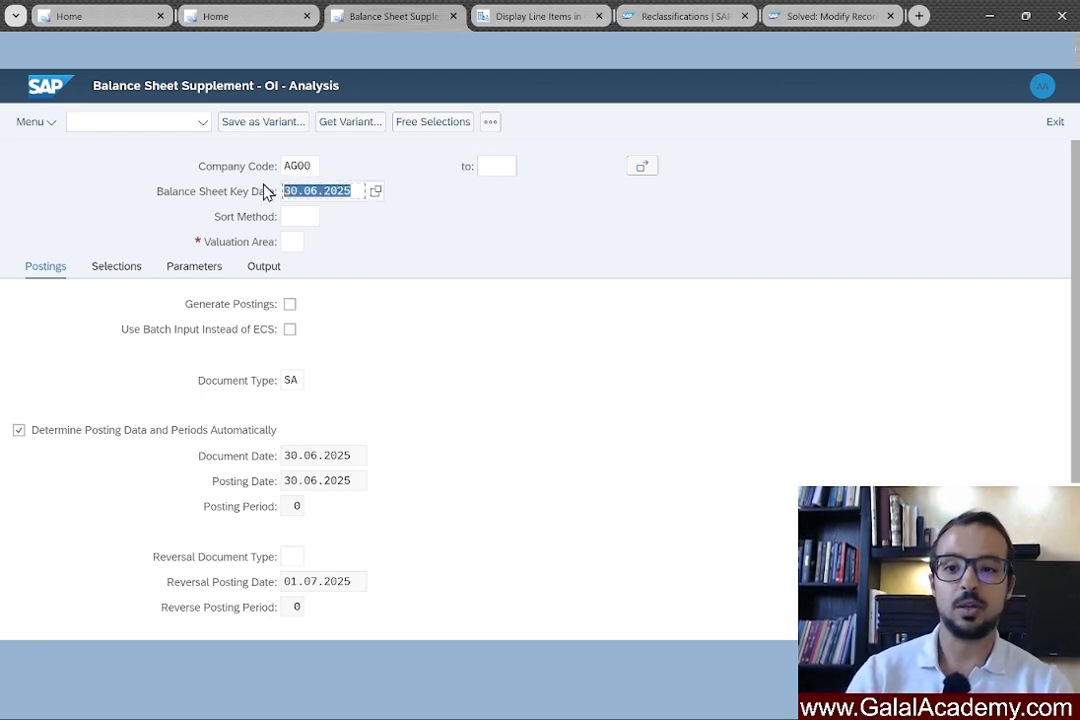
text(310)
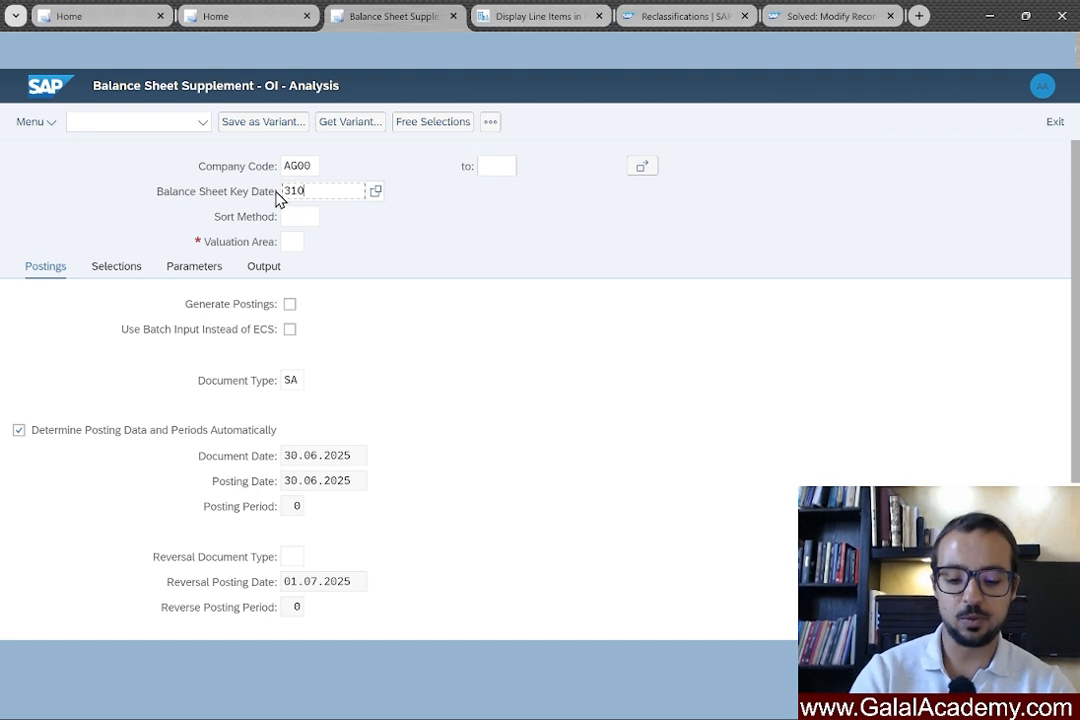
text(72025)
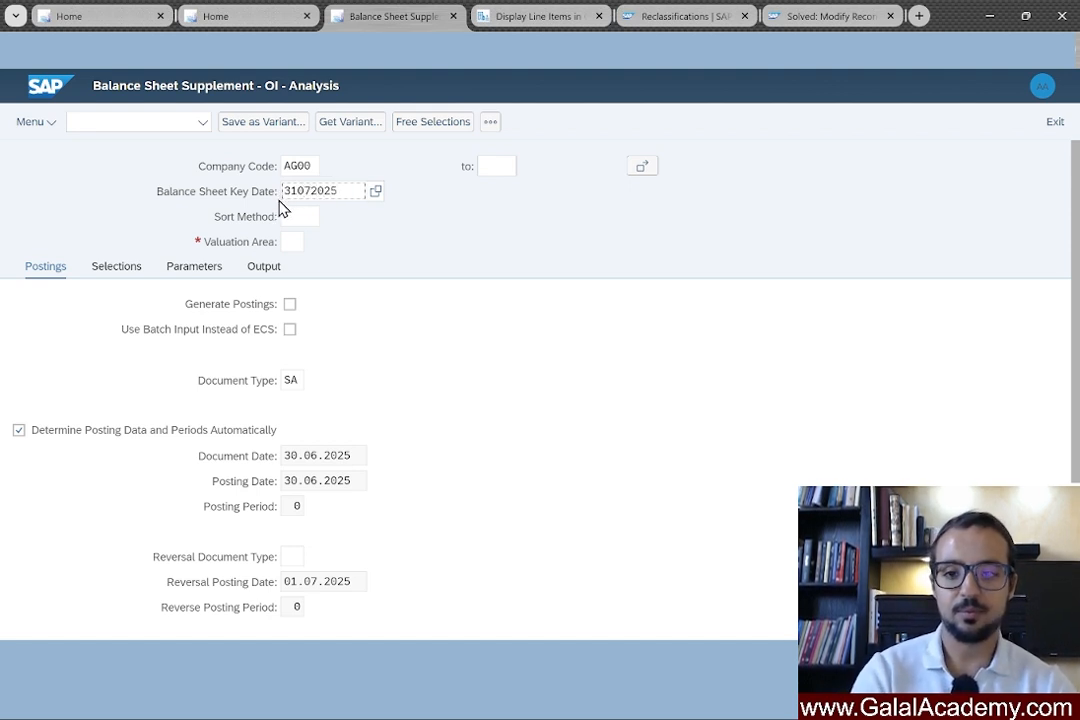
key(Return)
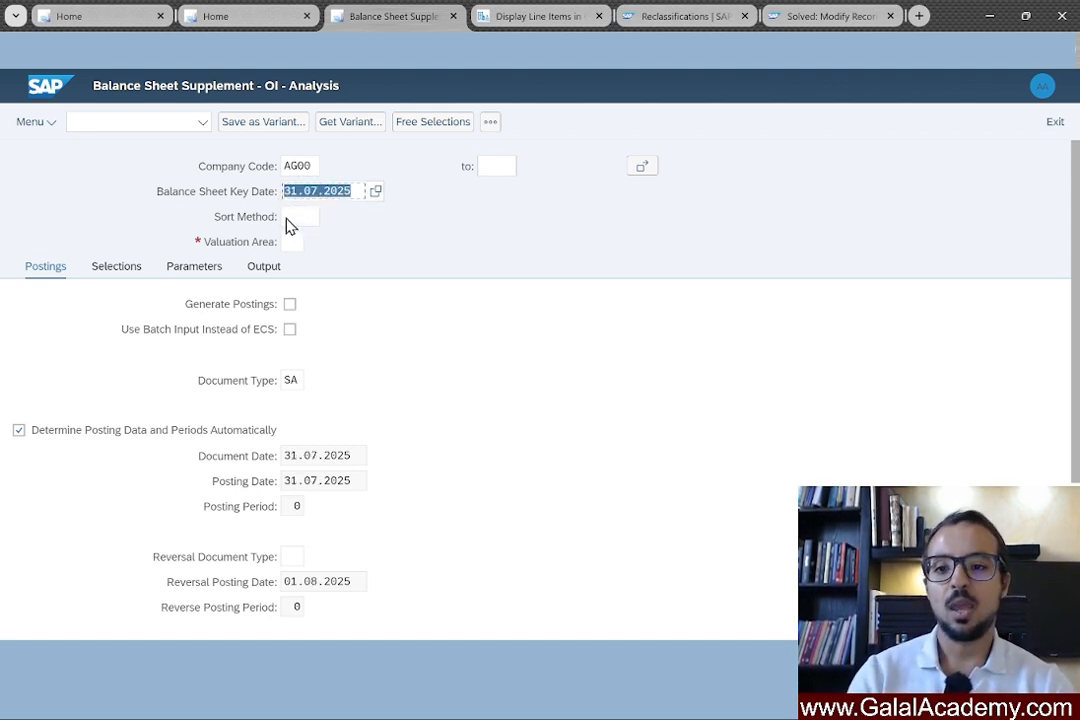
Set sort method AG00 and valuation area Z1.
click(294, 219)
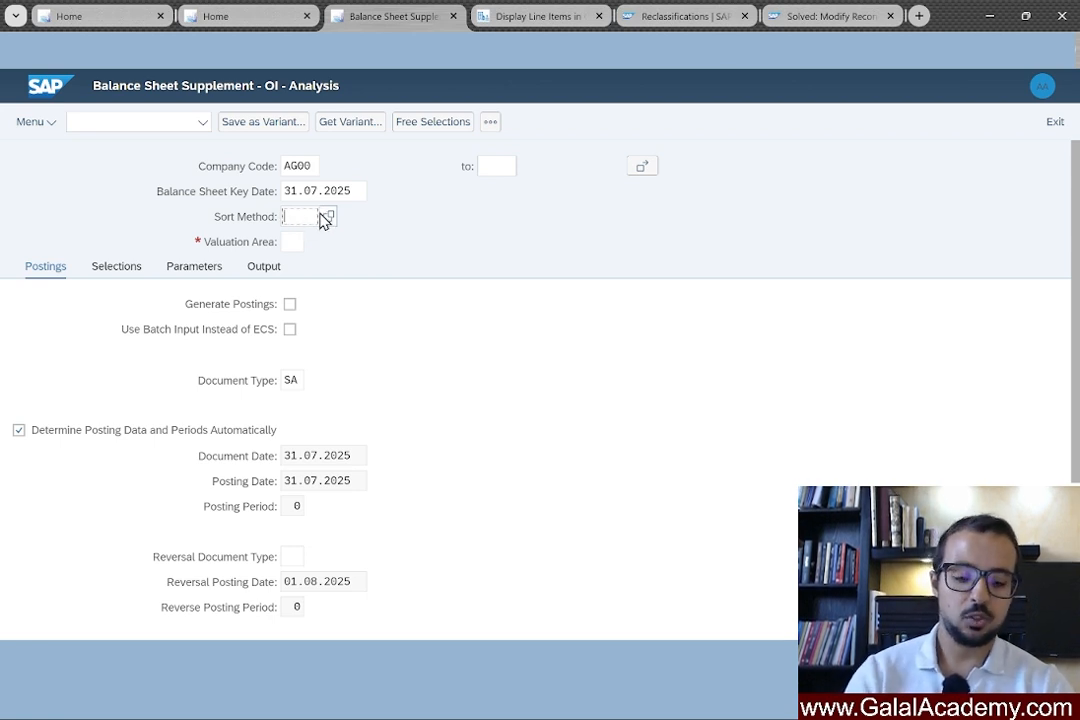
text(ag)
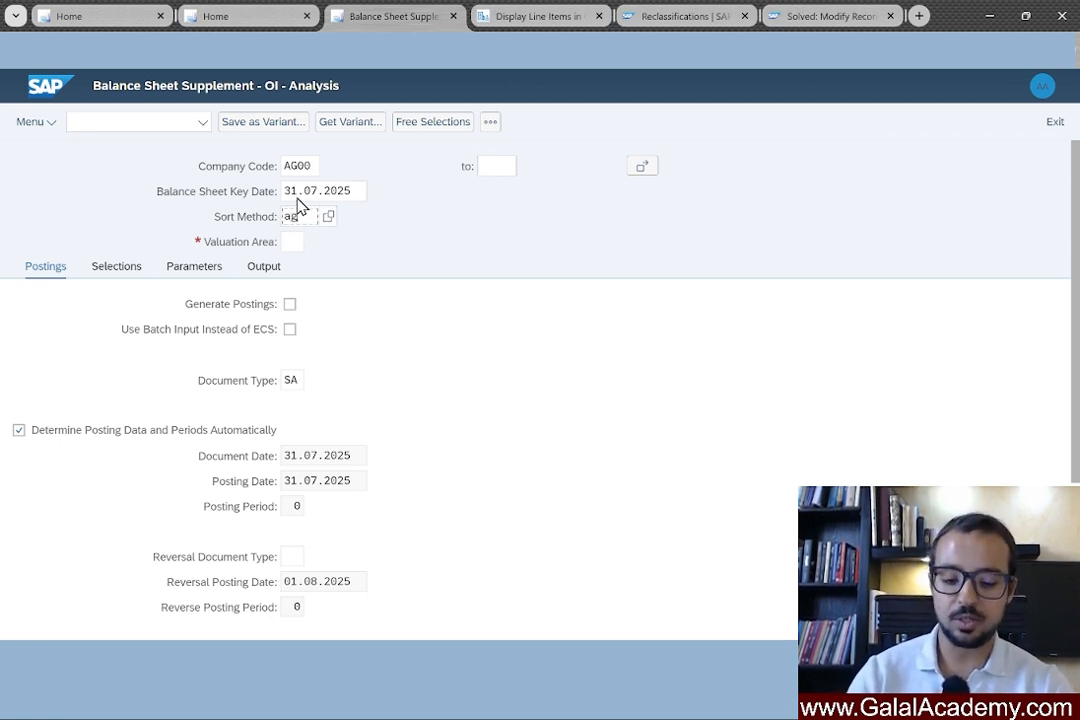
text(00)
key(Return)
click(294, 243)
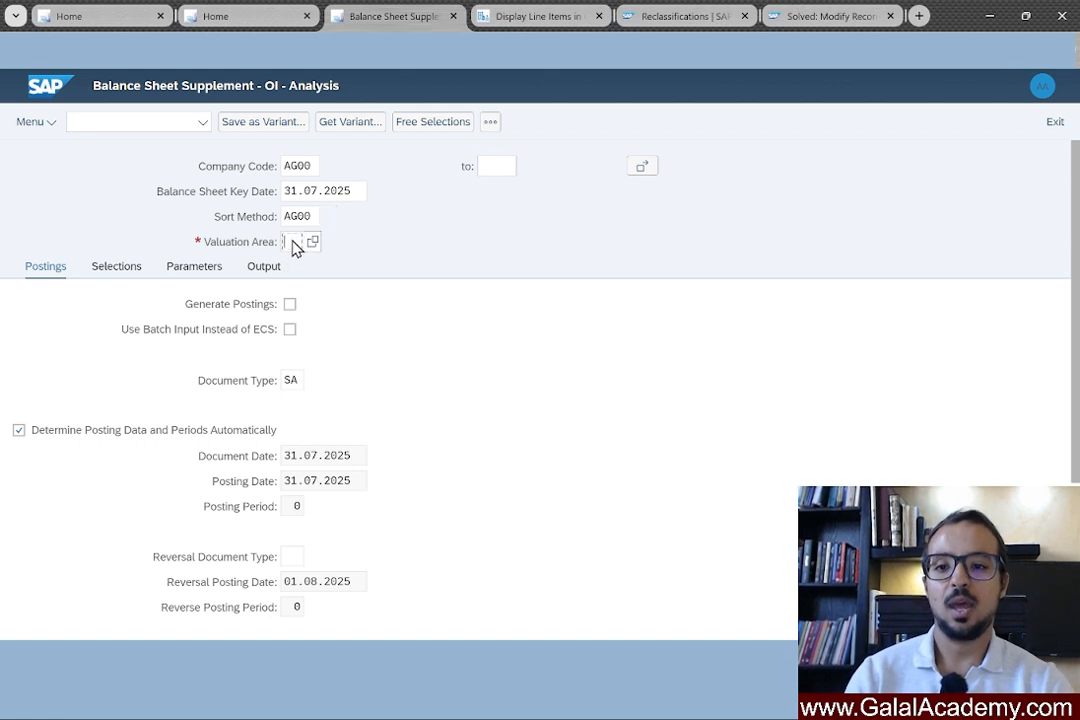
text(z1)
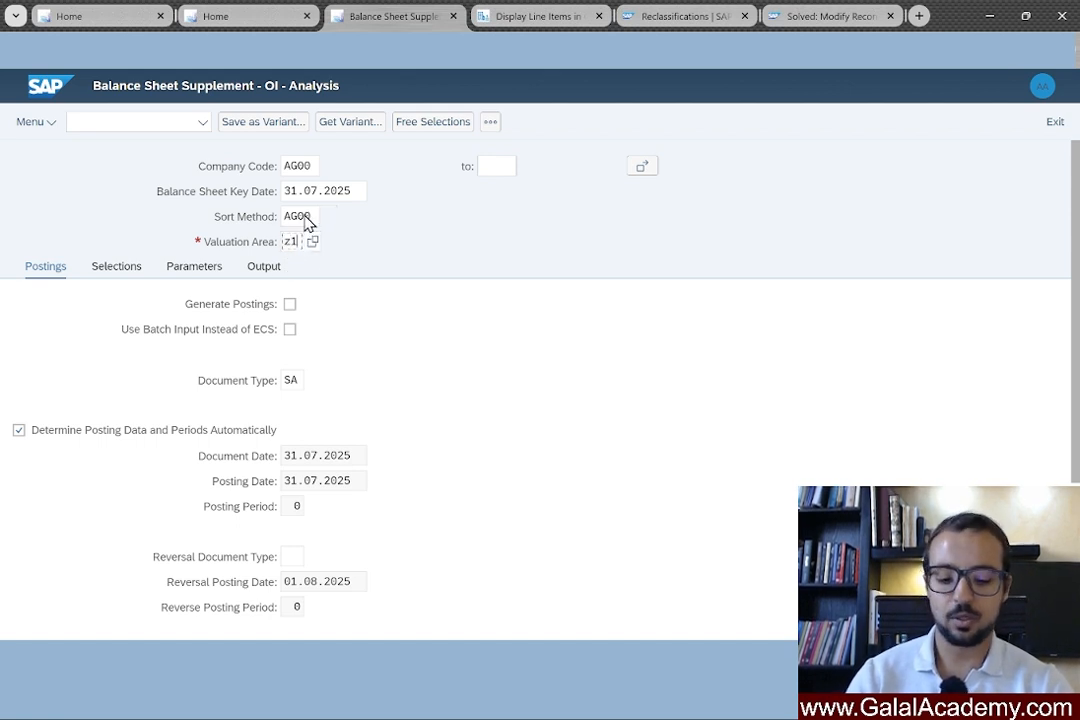
key(Return)
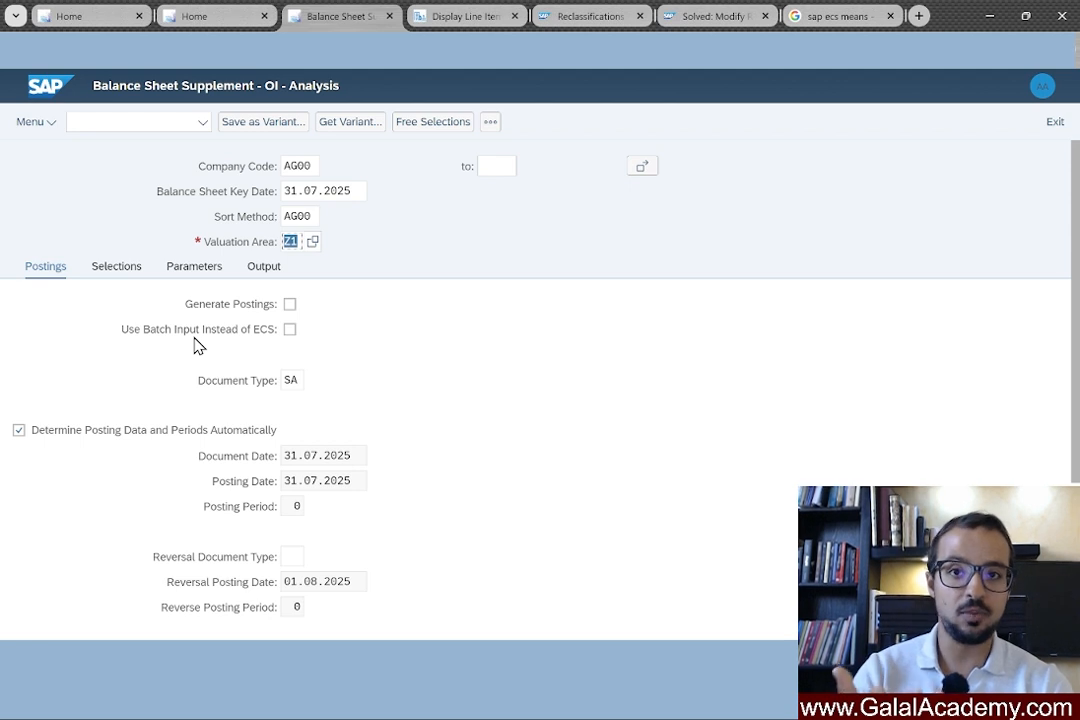
Enable Use Batch Input Instead of ECS on the Postings tab.
click(290, 331)
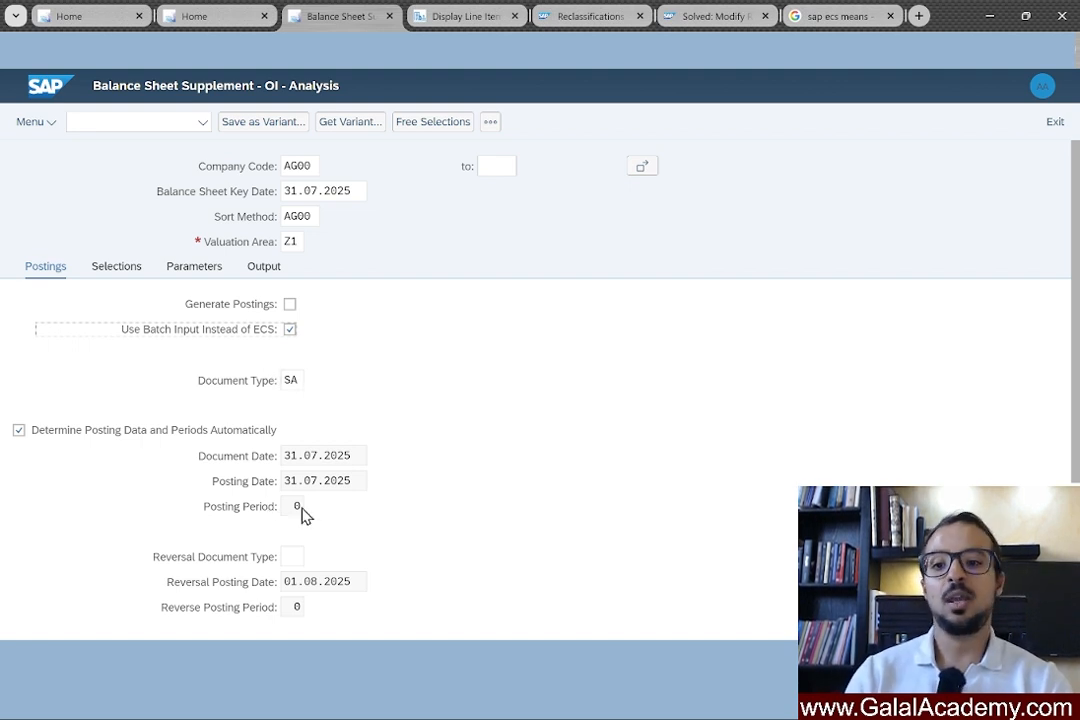
Open the Selections tab to show the empty account type, supplier, customer and G/L ranges.
scroll(380, 425, down, 3)
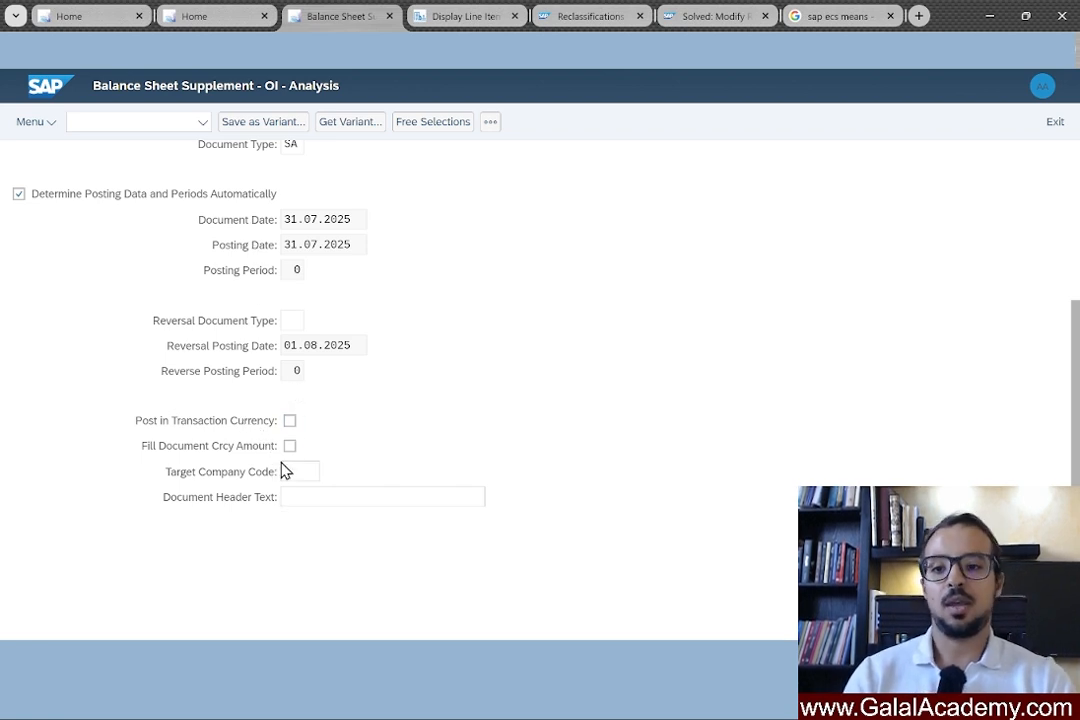
scroll(255, 255, up, 3)
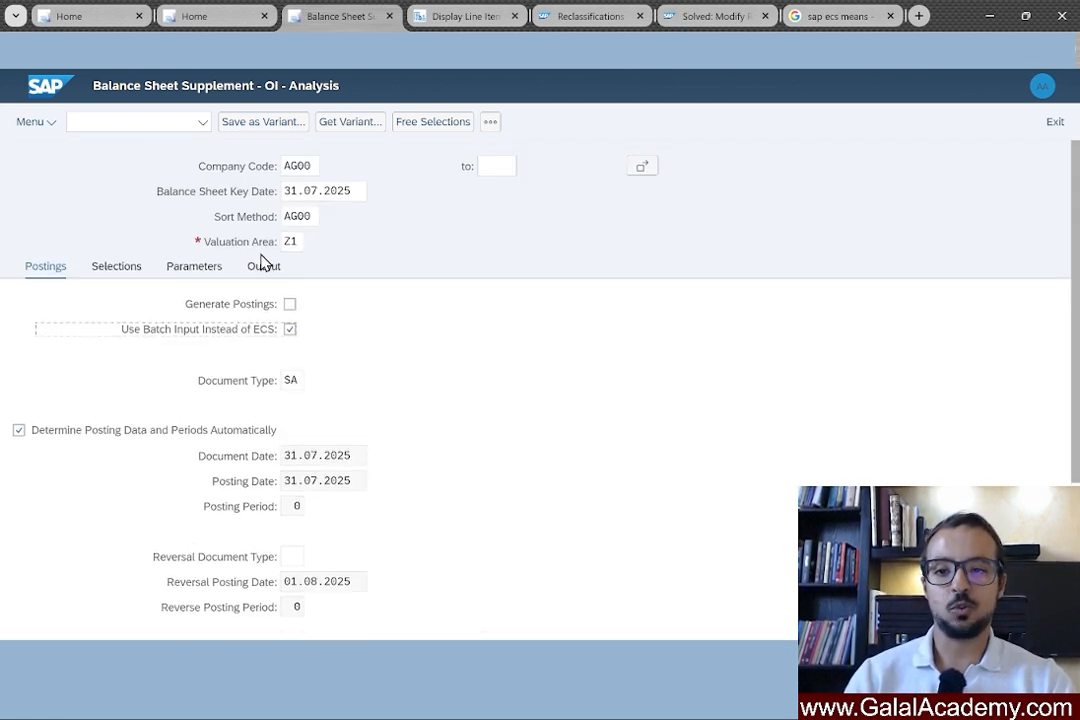
click(114, 268)
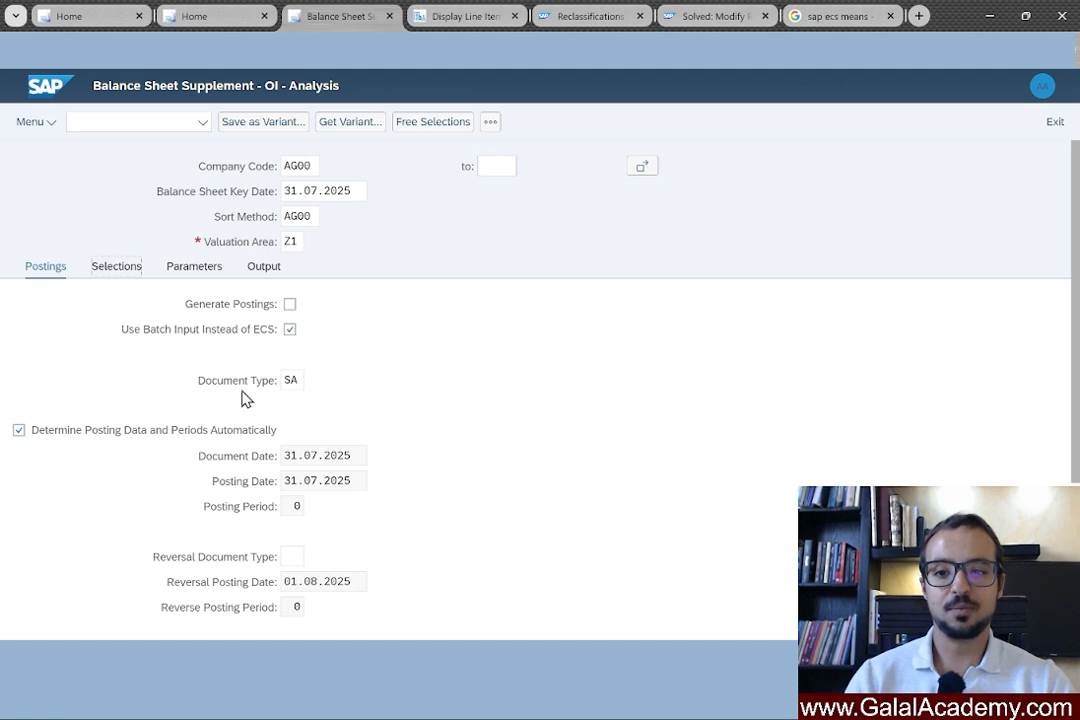
click(92, 270)
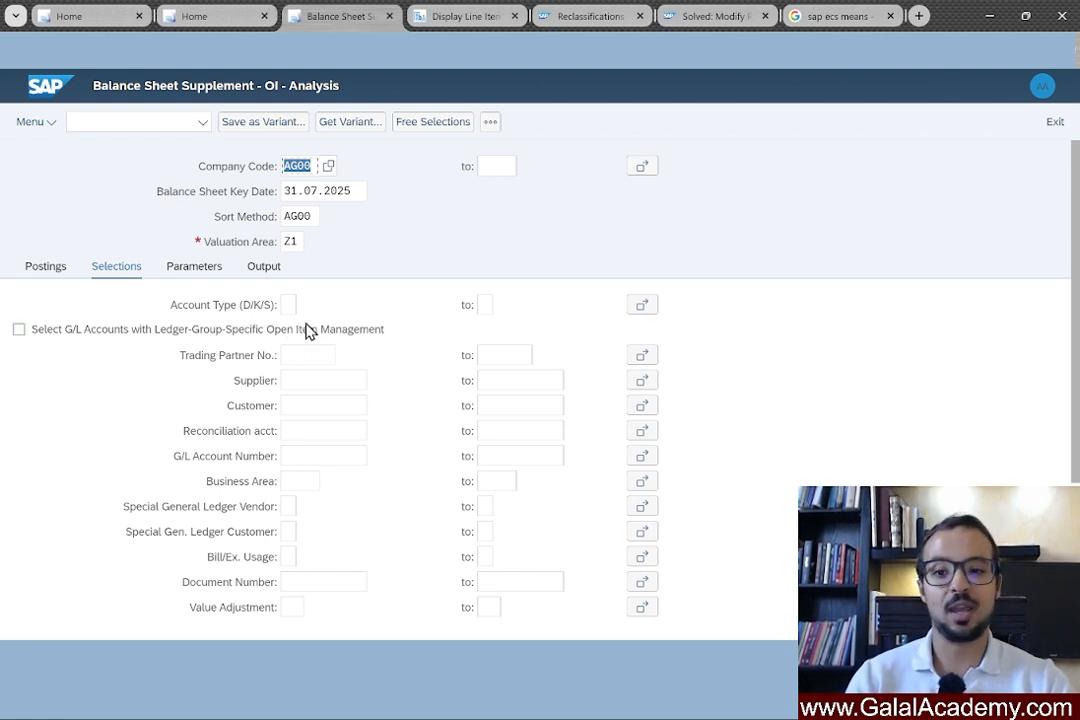
click(305, 384)
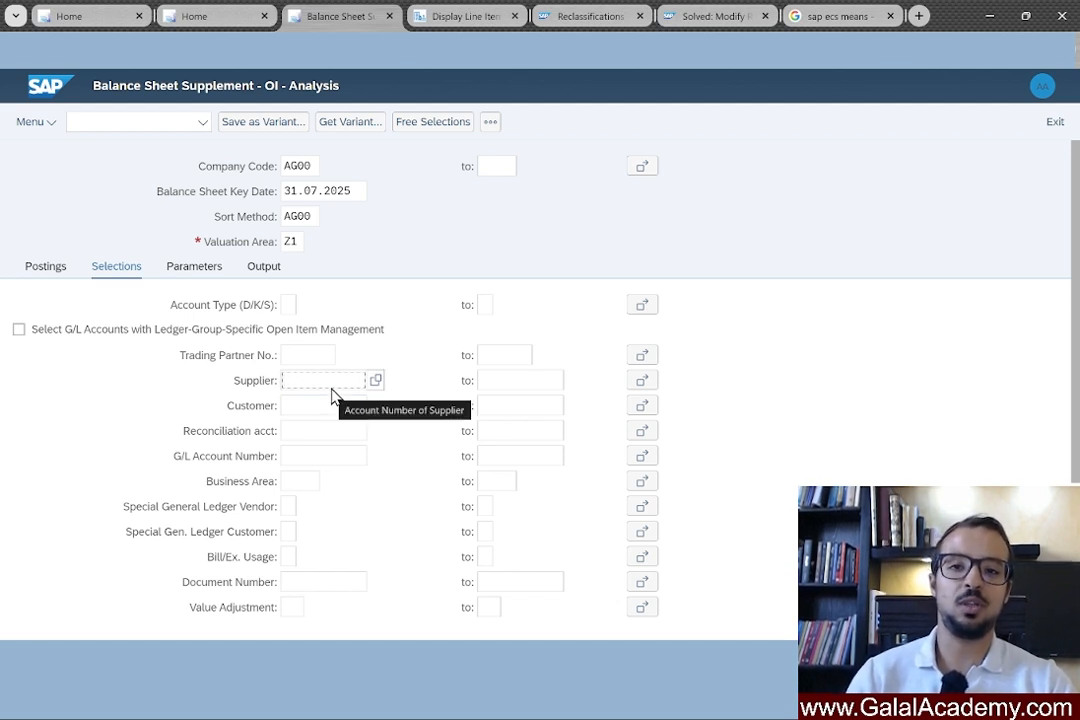
click(318, 411)
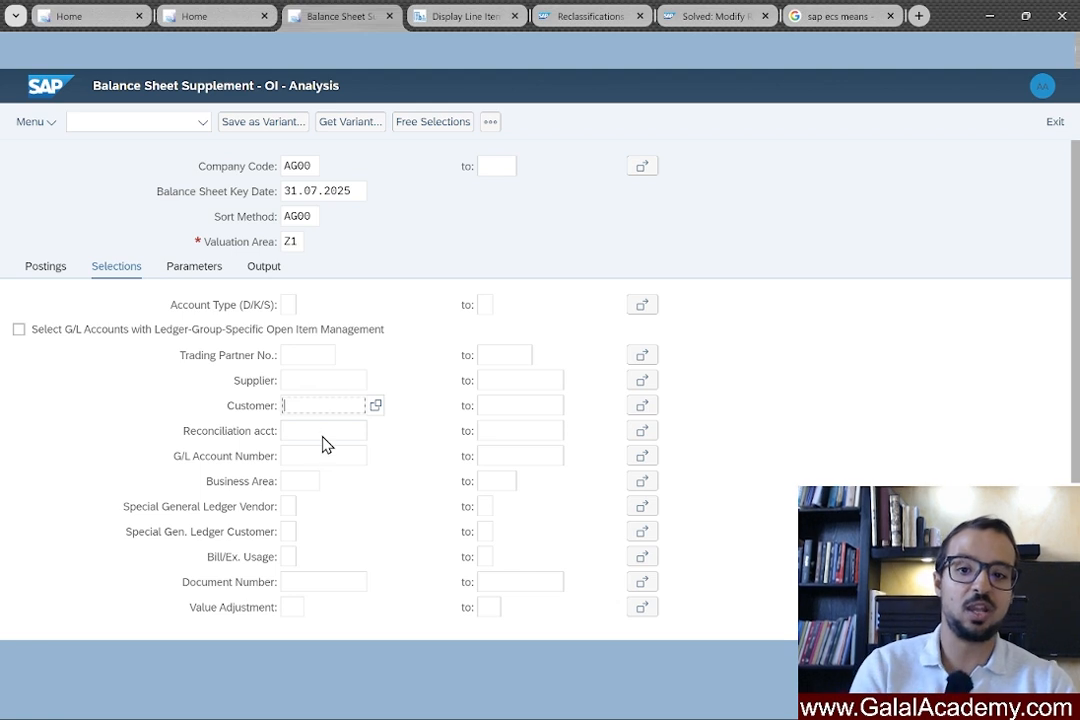
click(323, 434)
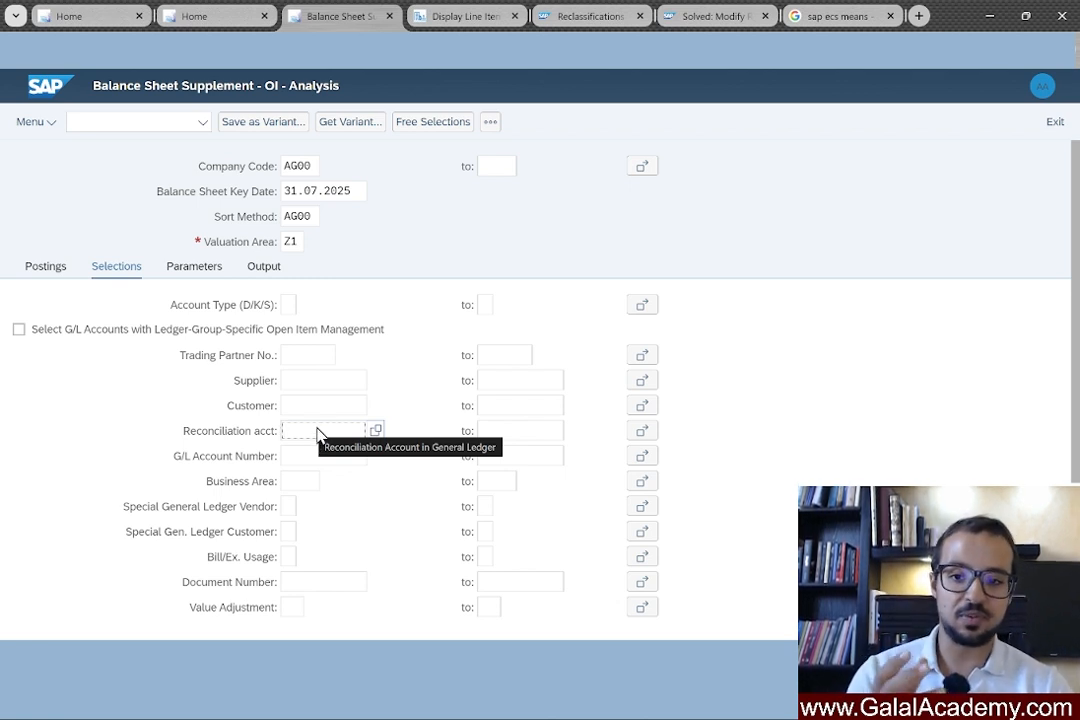
click(315, 458)
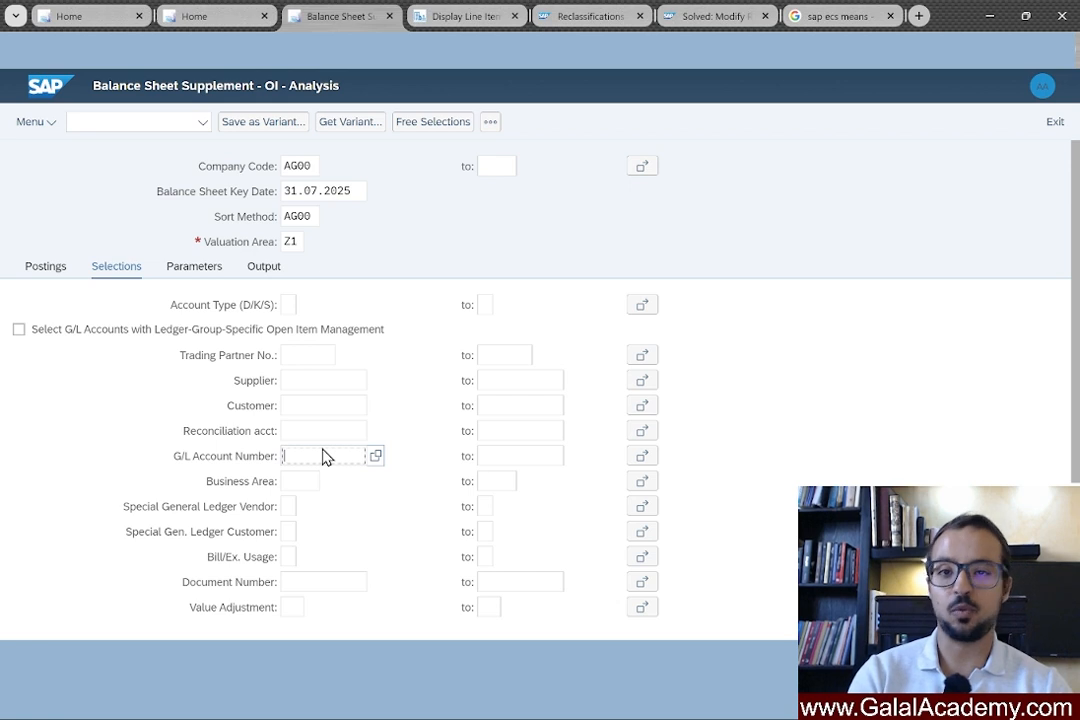
Filter on G/L account 113000 and display the Parameters tab's grouping options.
text(11300)
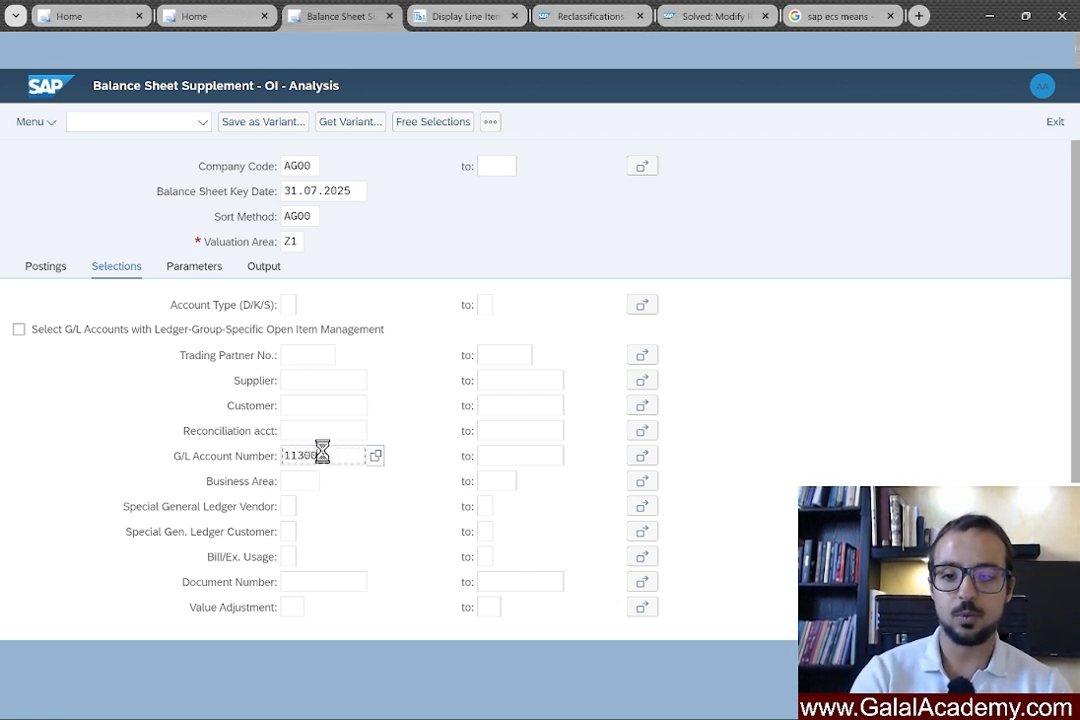
text(0)
double_click(337, 458)
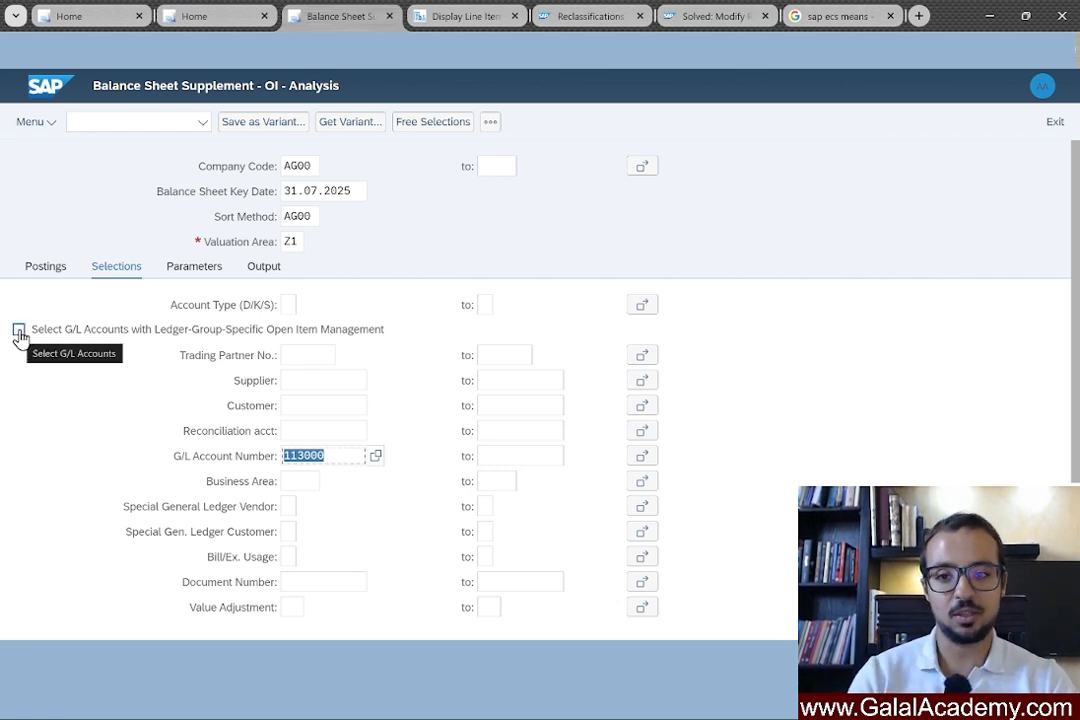
click(200, 271)
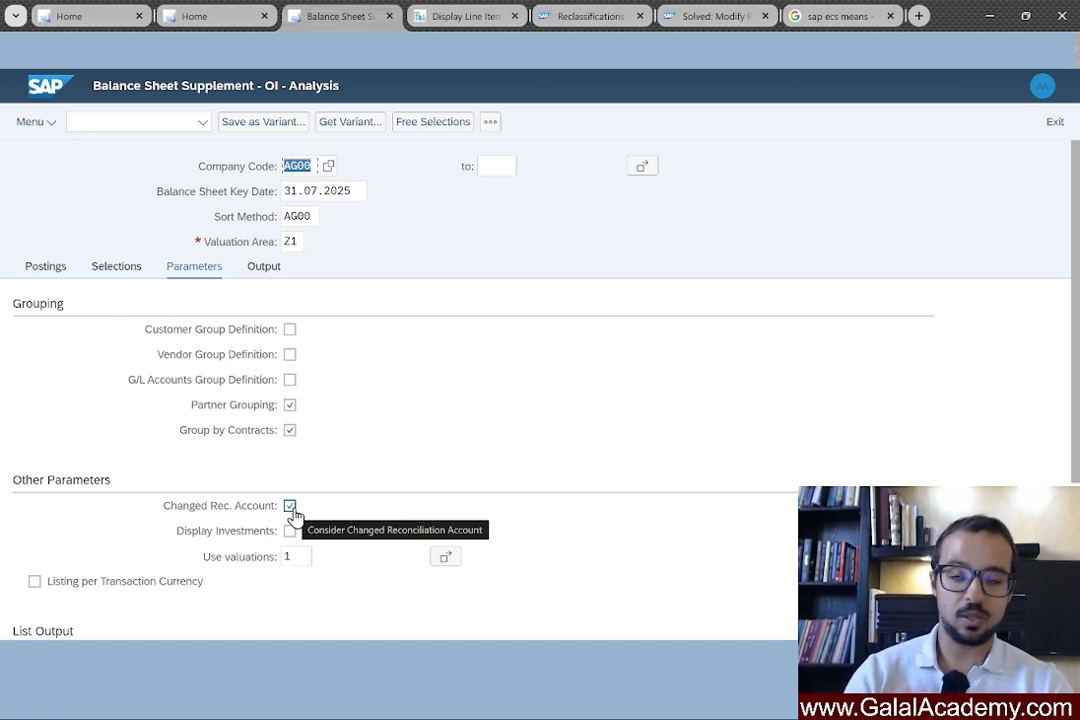
Show the Output settings: log display on, log saving off, no log name.
click(262, 272)
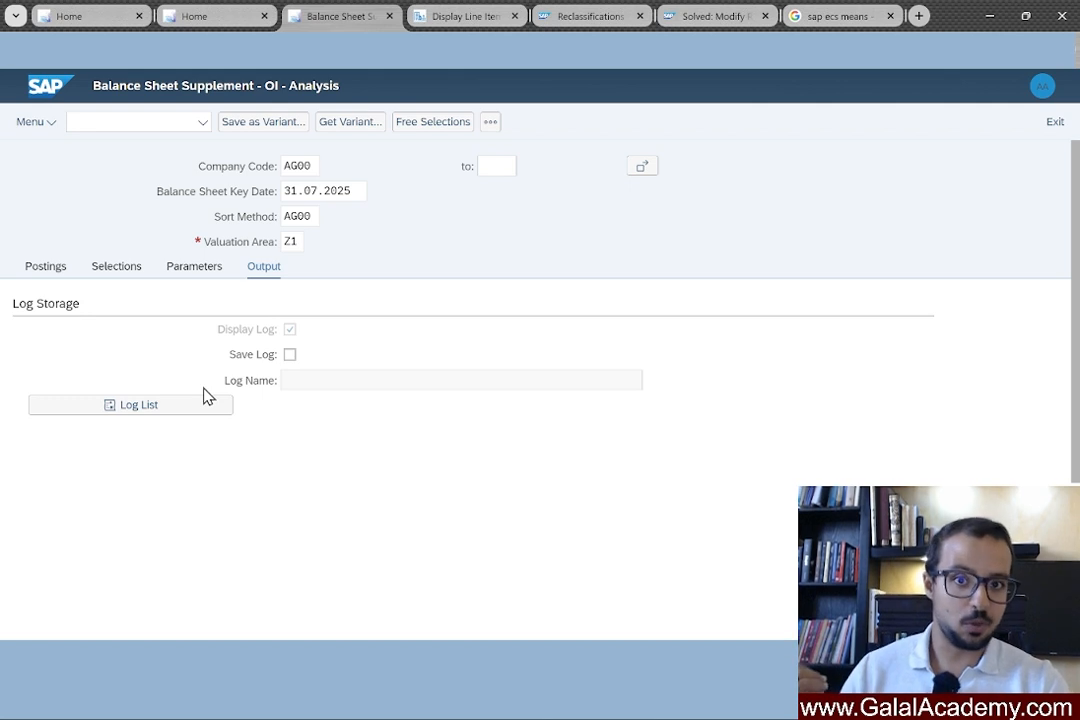
Enable Save Log with log name test22, then go back to the Postings settings.
click(290, 359)
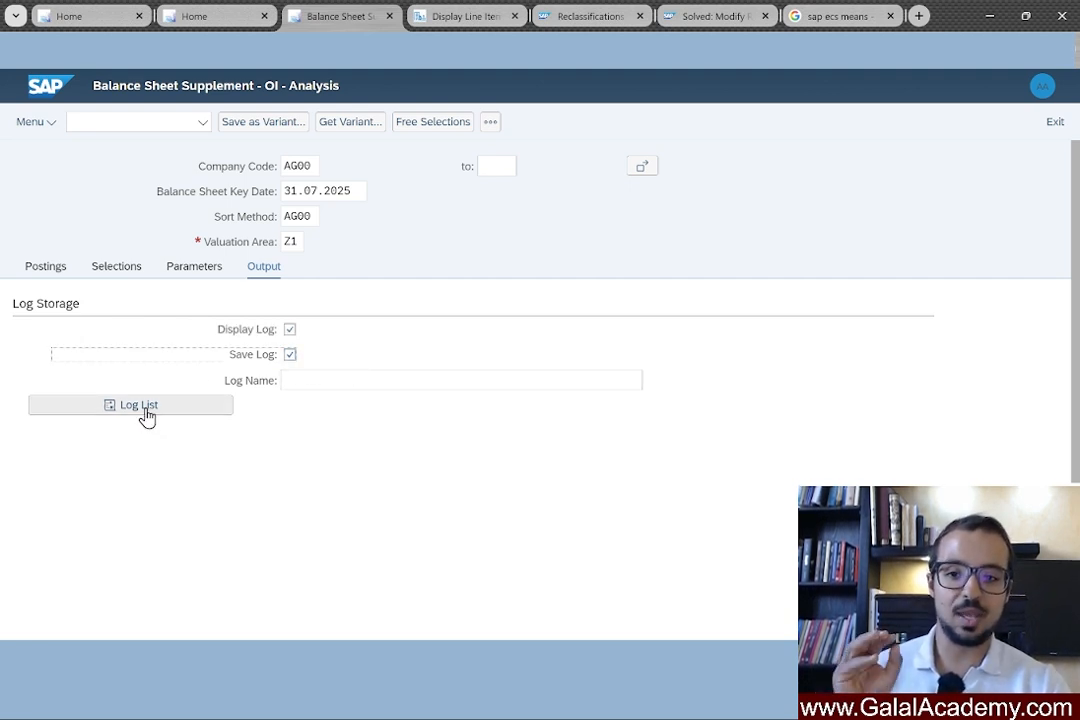
click(316, 380)
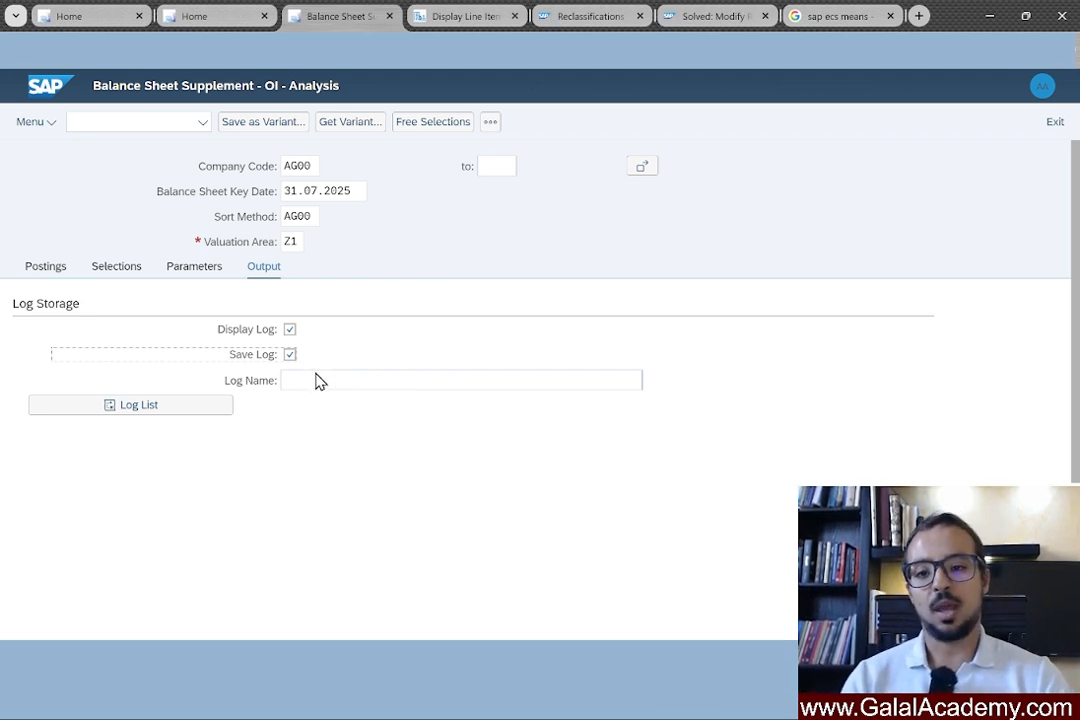
text(te)
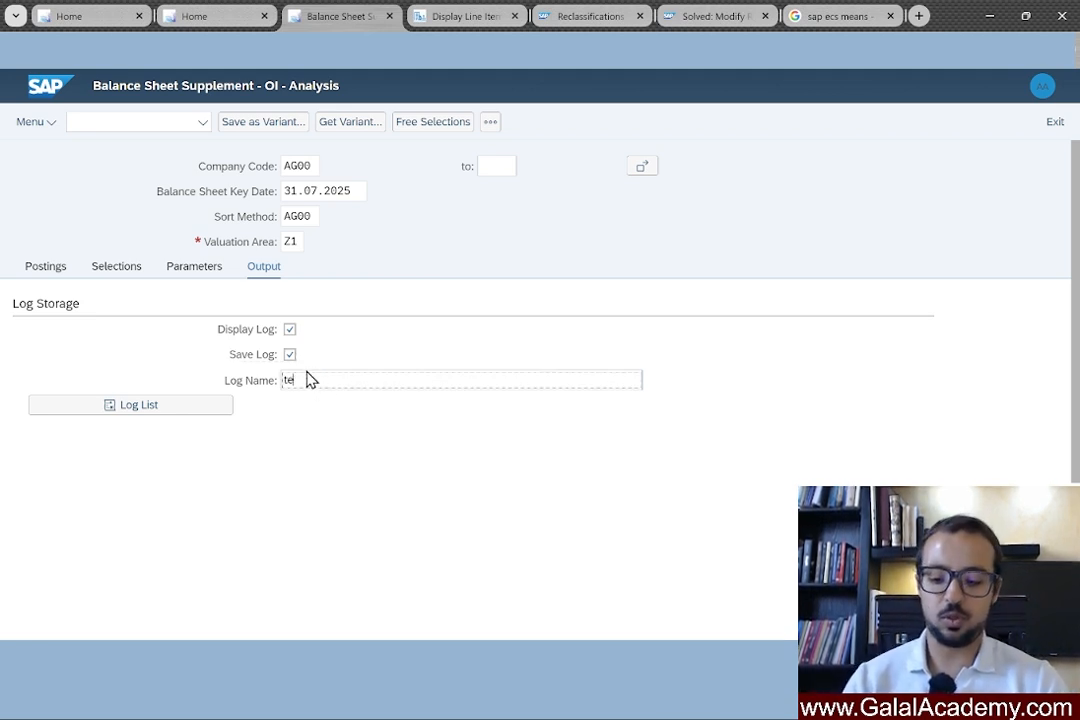
text(st22)
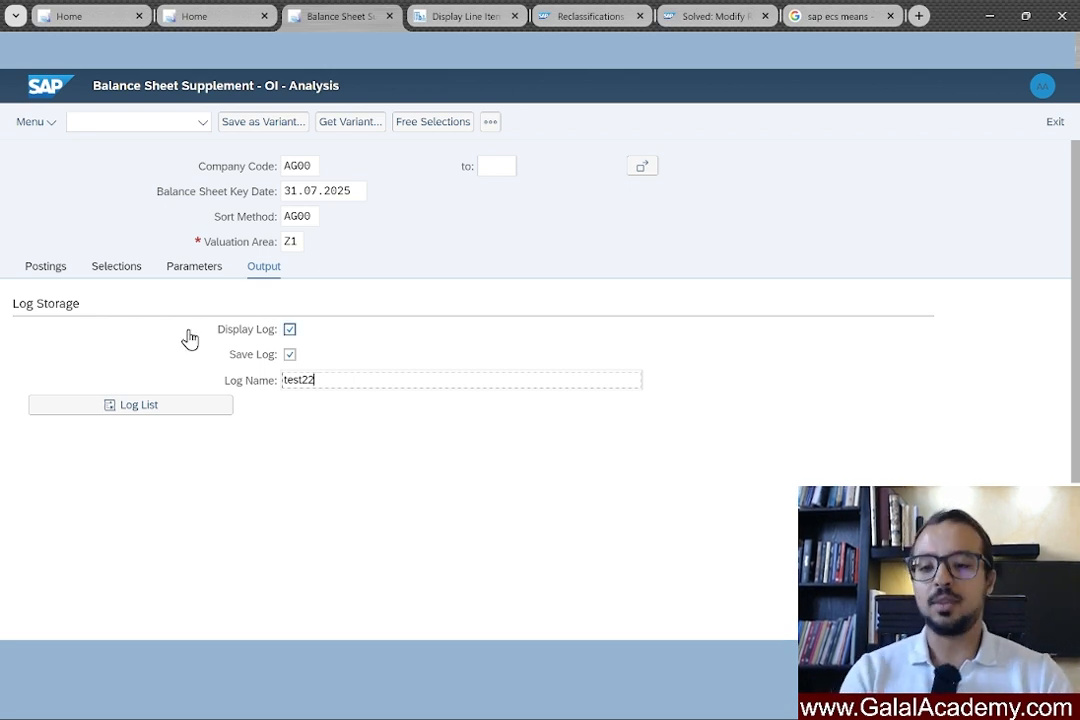
click(50, 267)
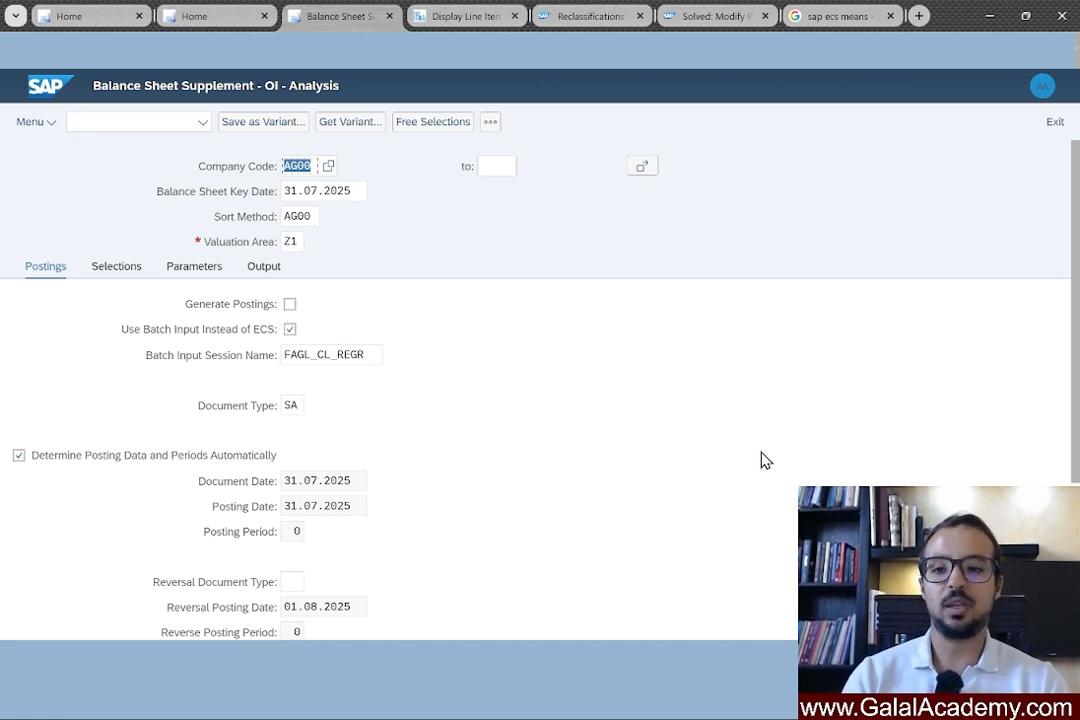
key(F8)
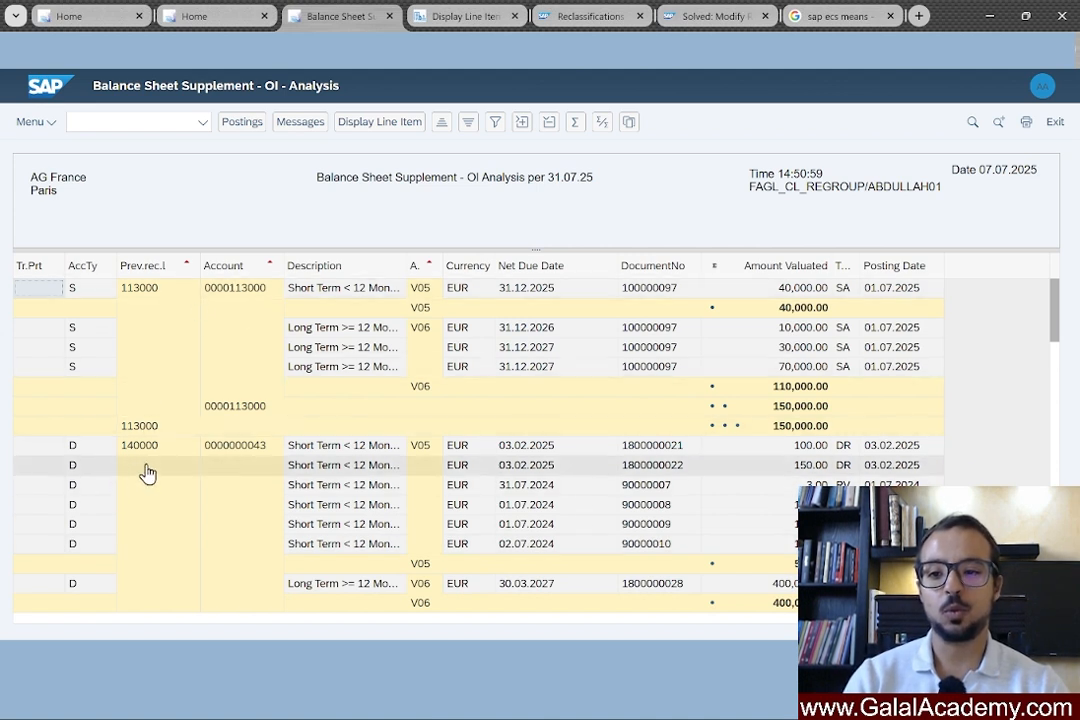
scroll(90, 455, down, 1)
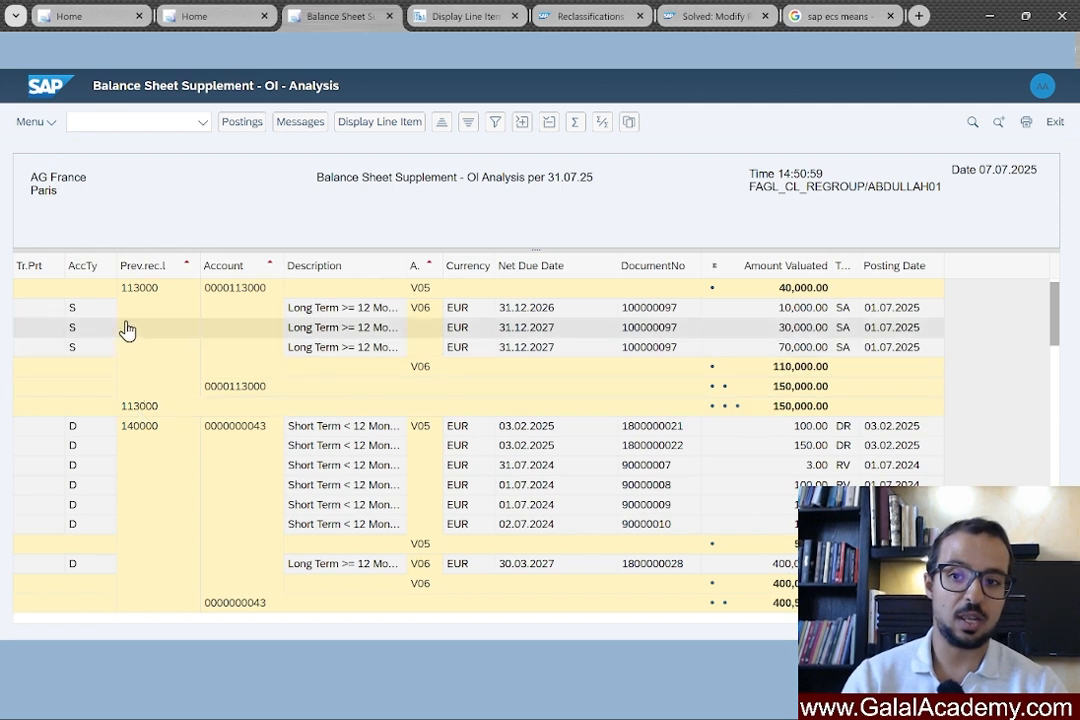
Leave the results and return to the selection criteria holding G/L account 113000.
click(1055, 124)
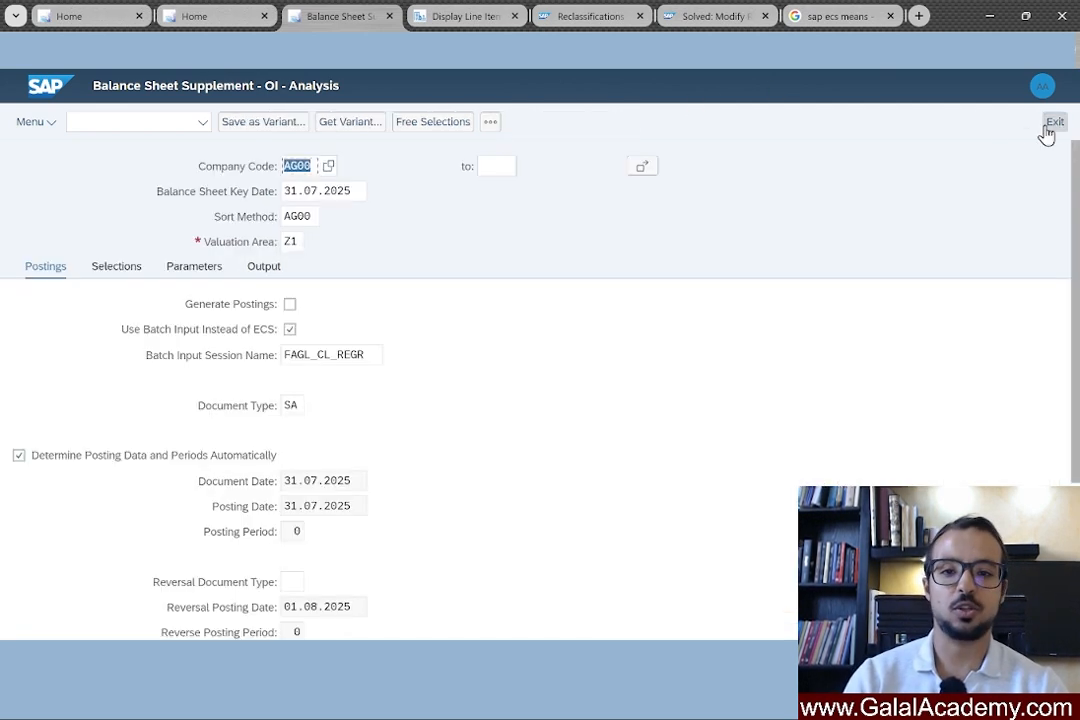
click(116, 275)
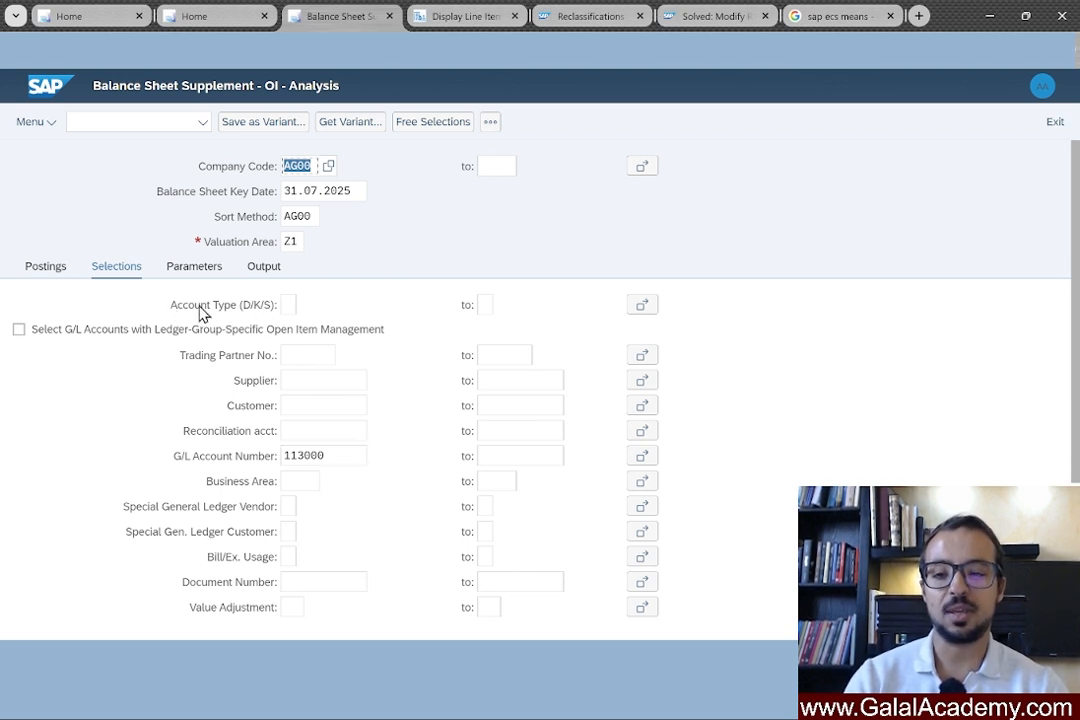
click(334, 457)
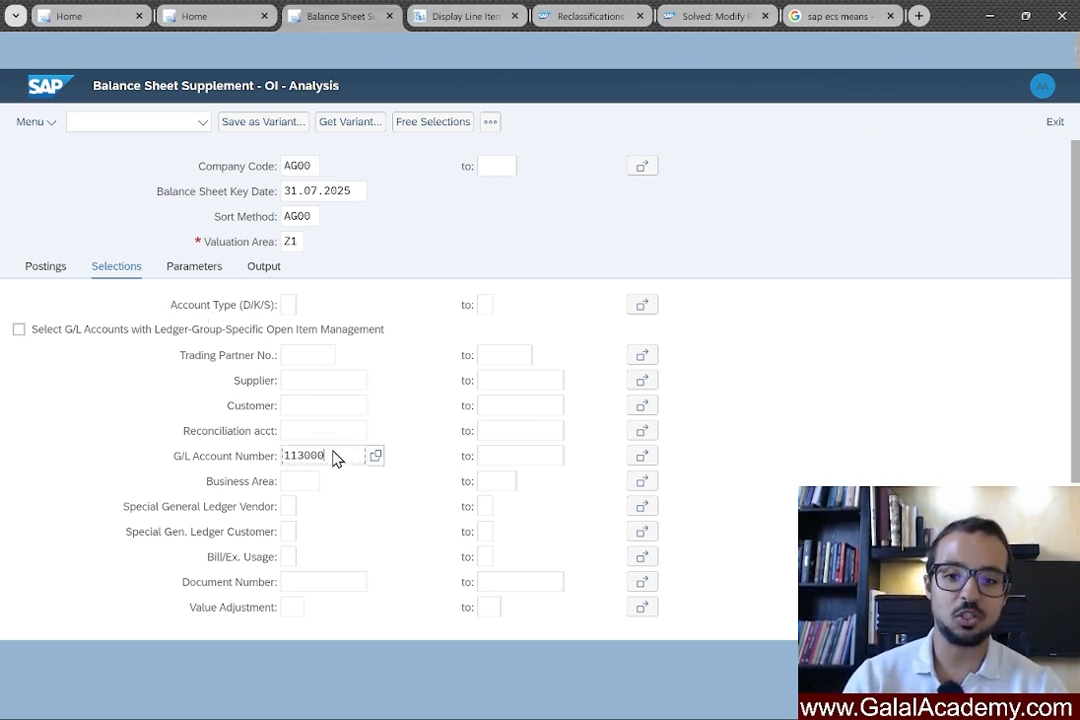
Set Account Type to S (G/L accounts) and execute the analysis with F8.
click(291, 308)
right_click(291, 310)
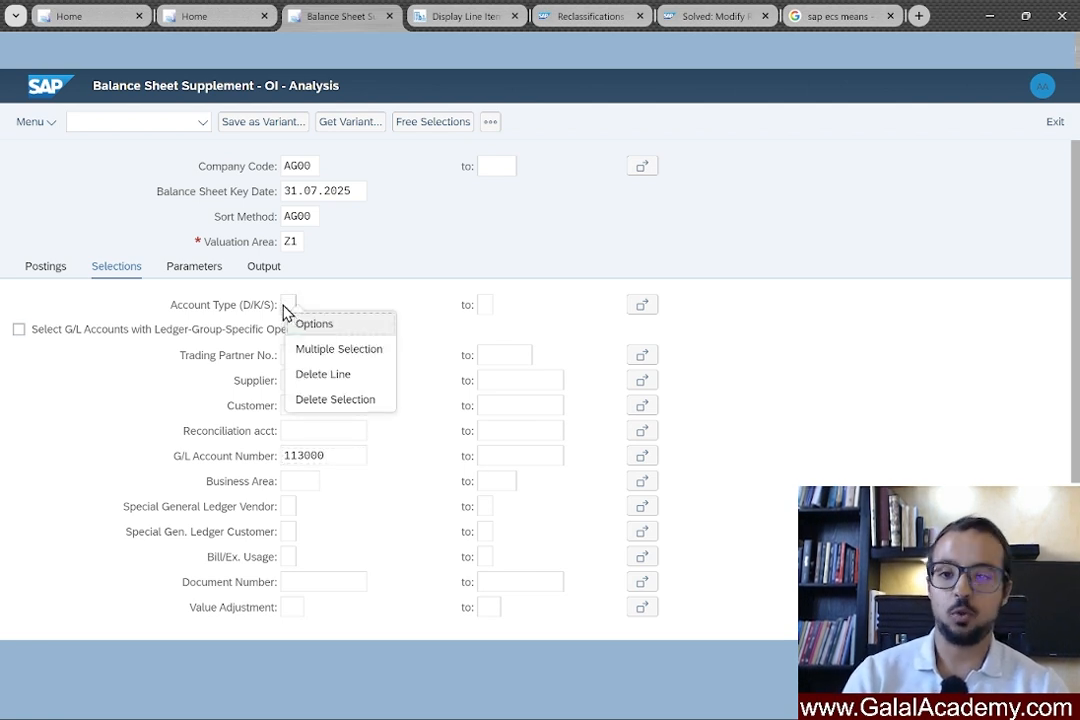
click(291, 312)
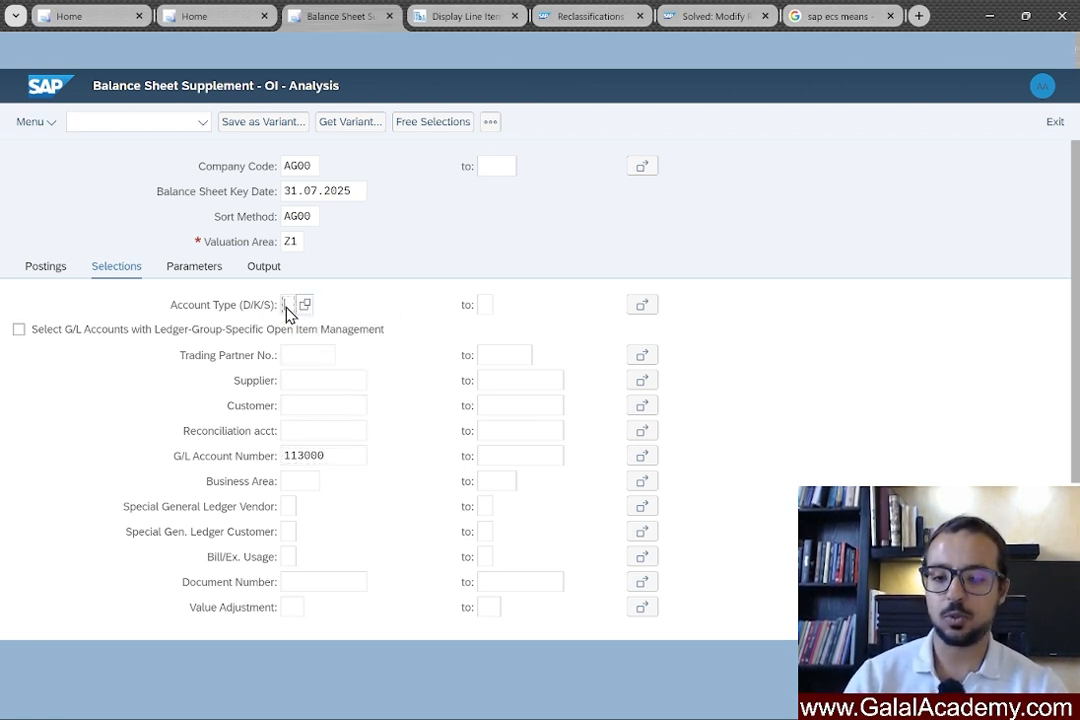
text(s)
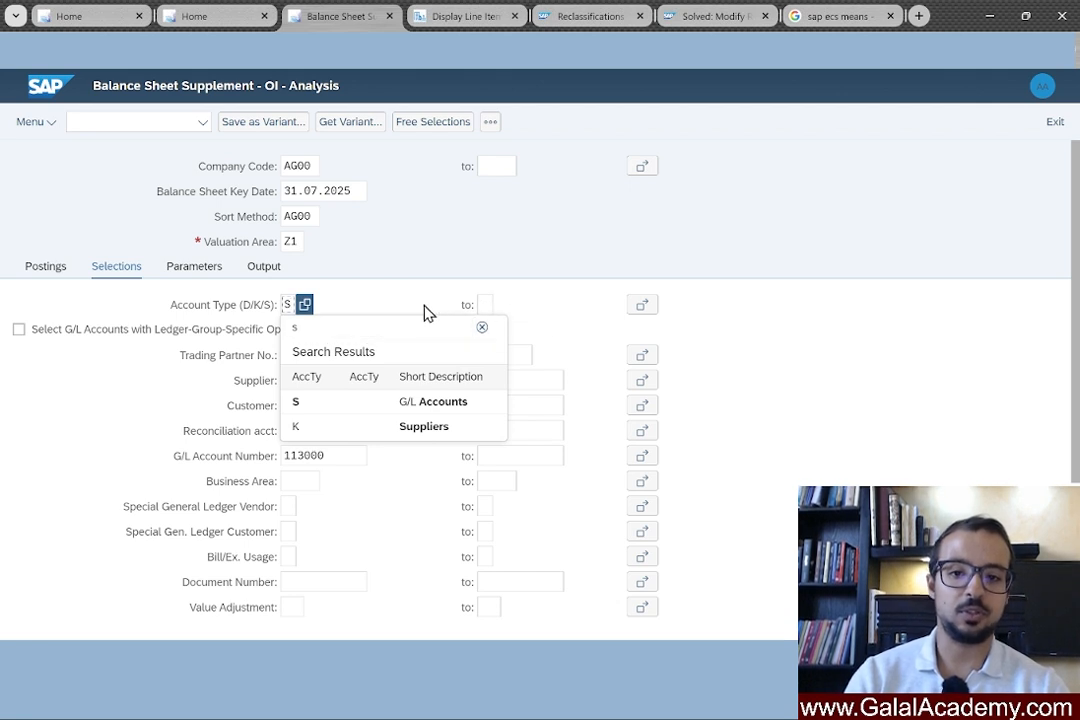
click(496, 315)
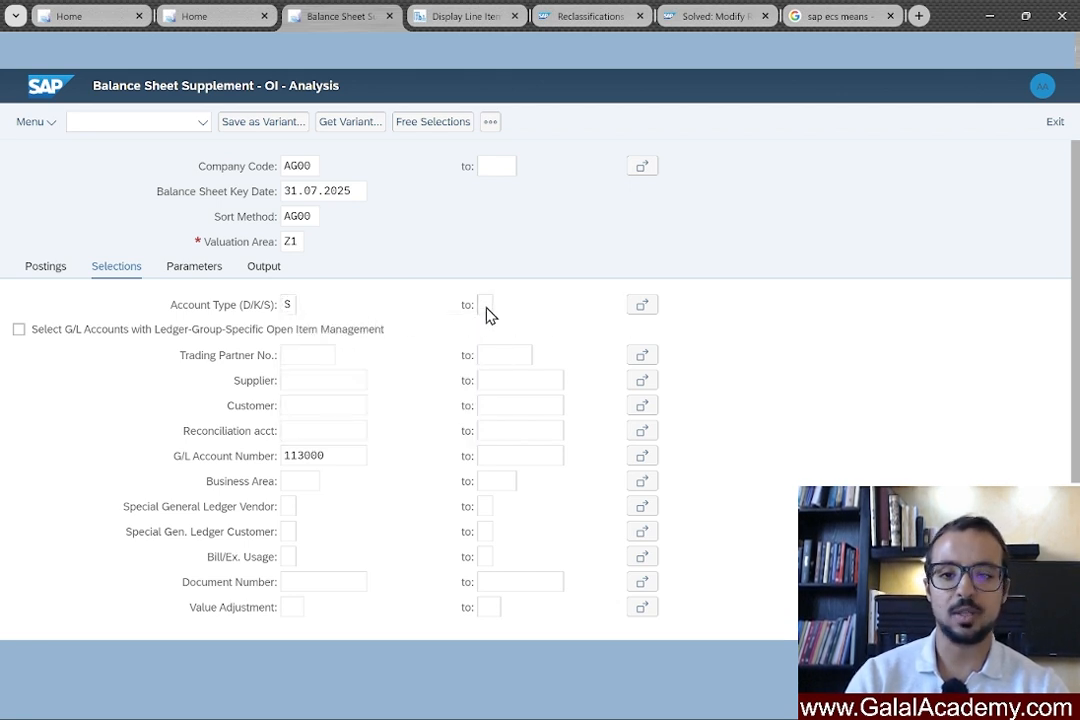
click(292, 307)
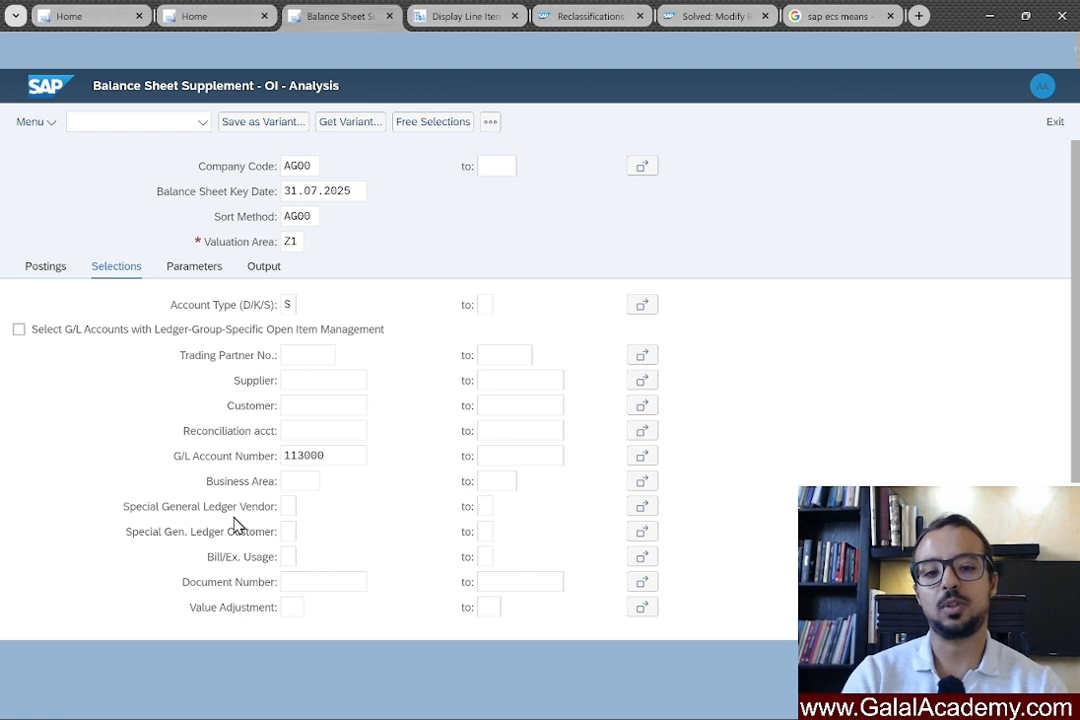
key(F8)
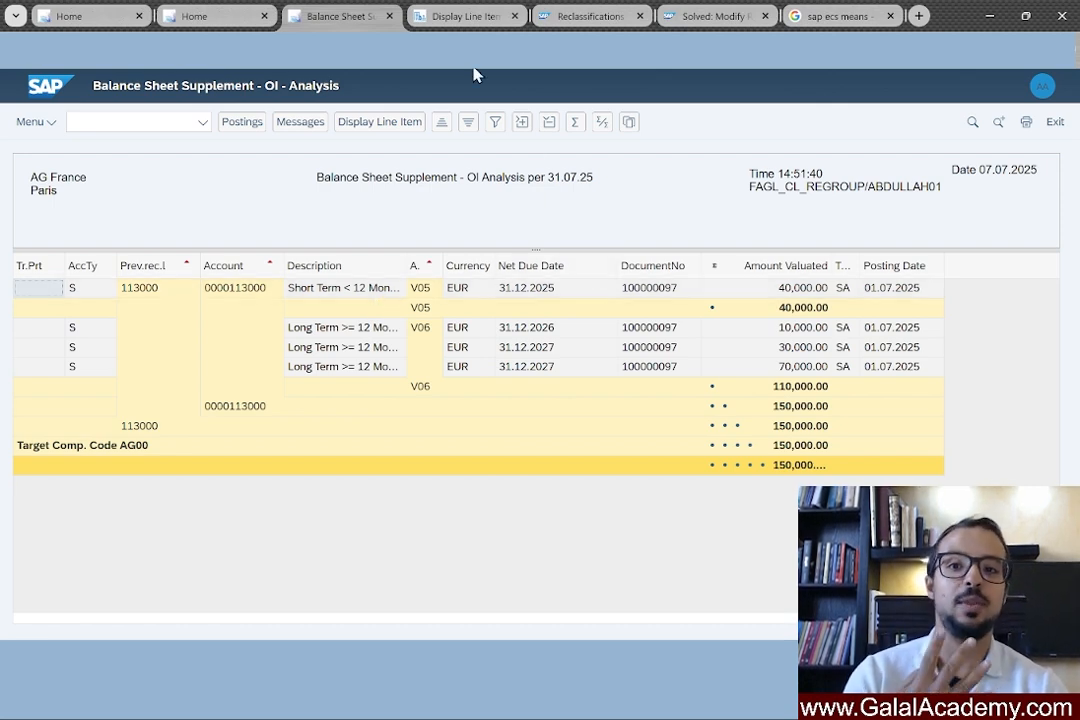
Switch to Display Line Items to compare 113000's 40,000.00 EUR item due 31.12.2025.
click(467, 18)
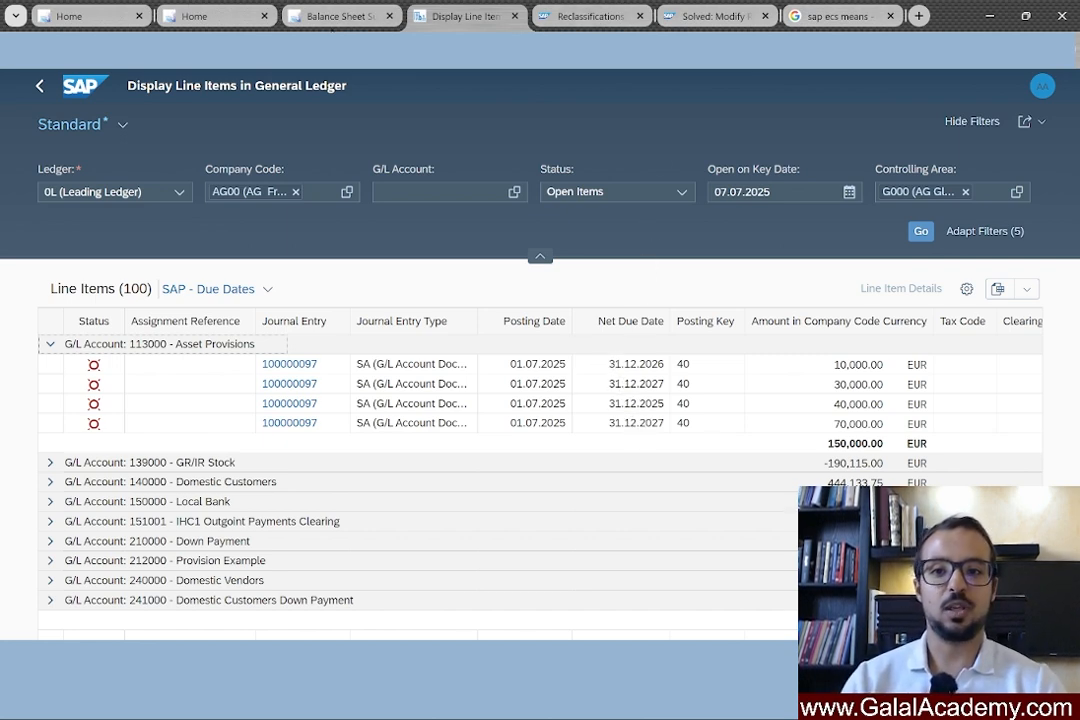
click(347, 18)
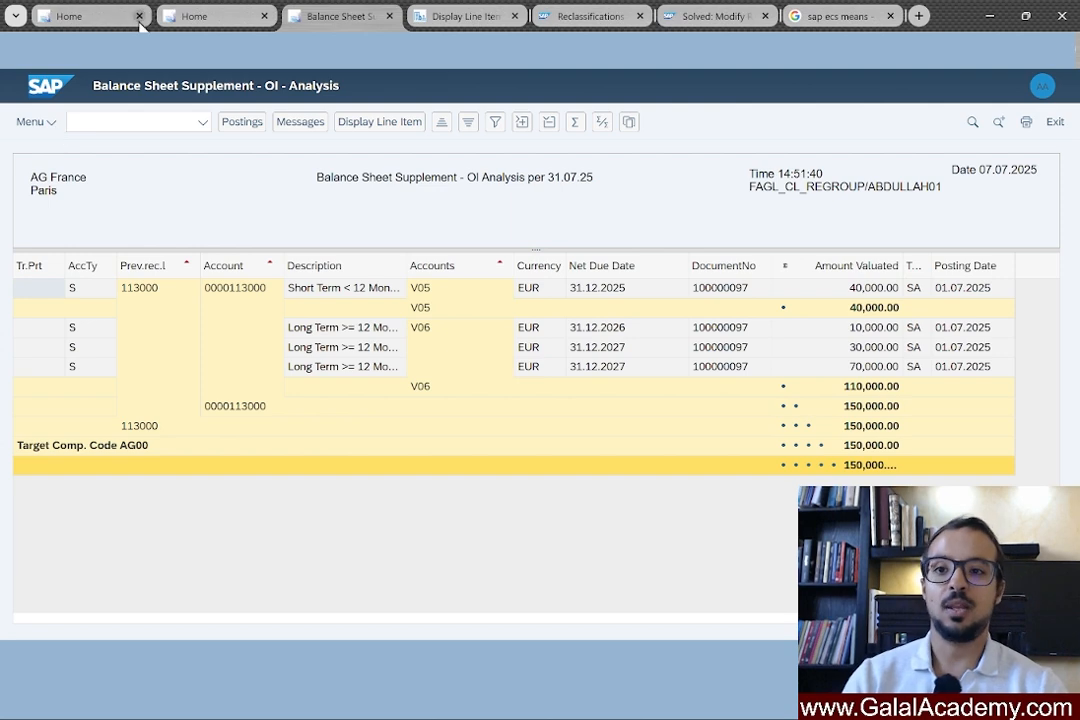
Open Balance Sheet/Income Statement from the launchpad in a new browser tab.
click(88, 16)
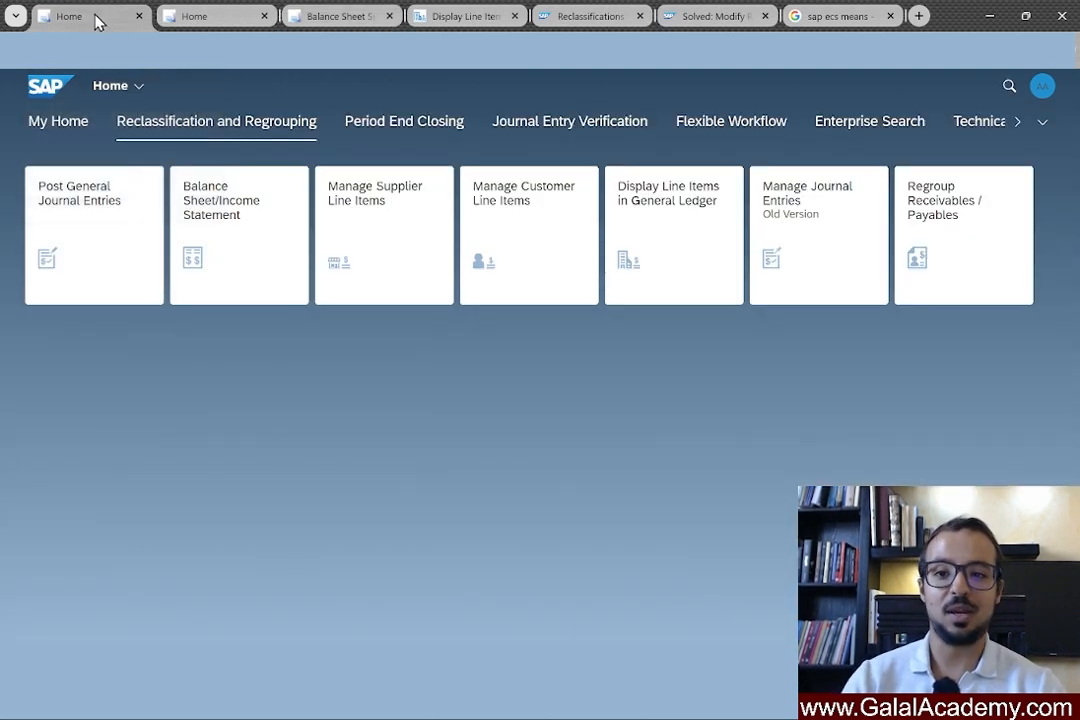
right_click(237, 245)
click(268, 256)
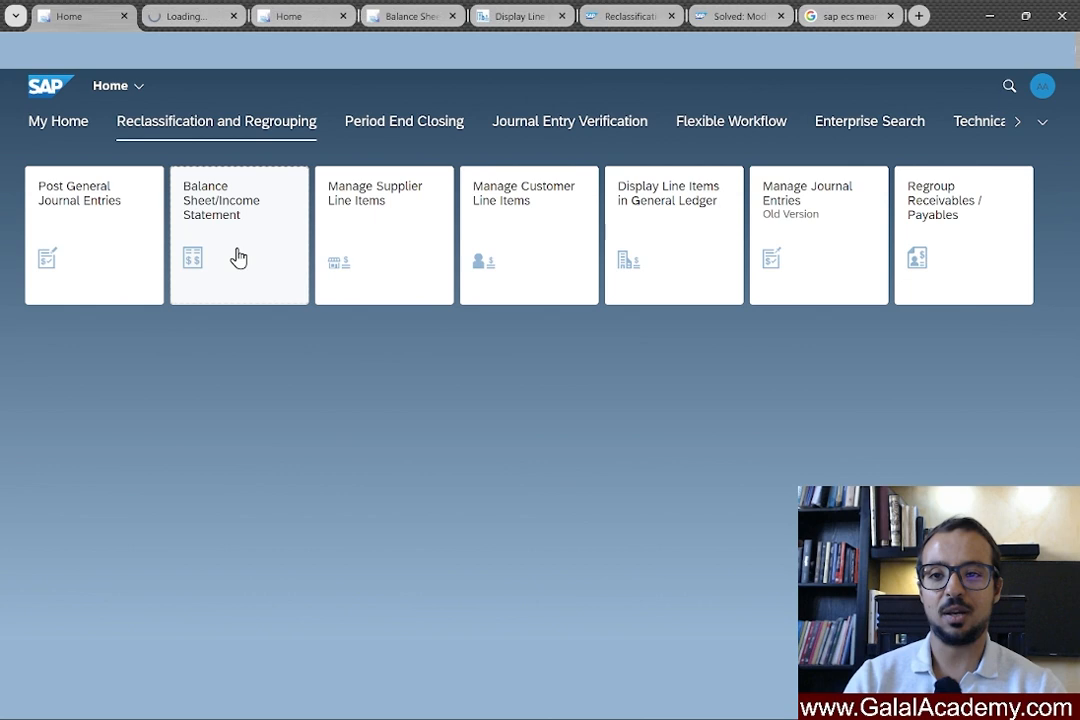
click(200, 16)
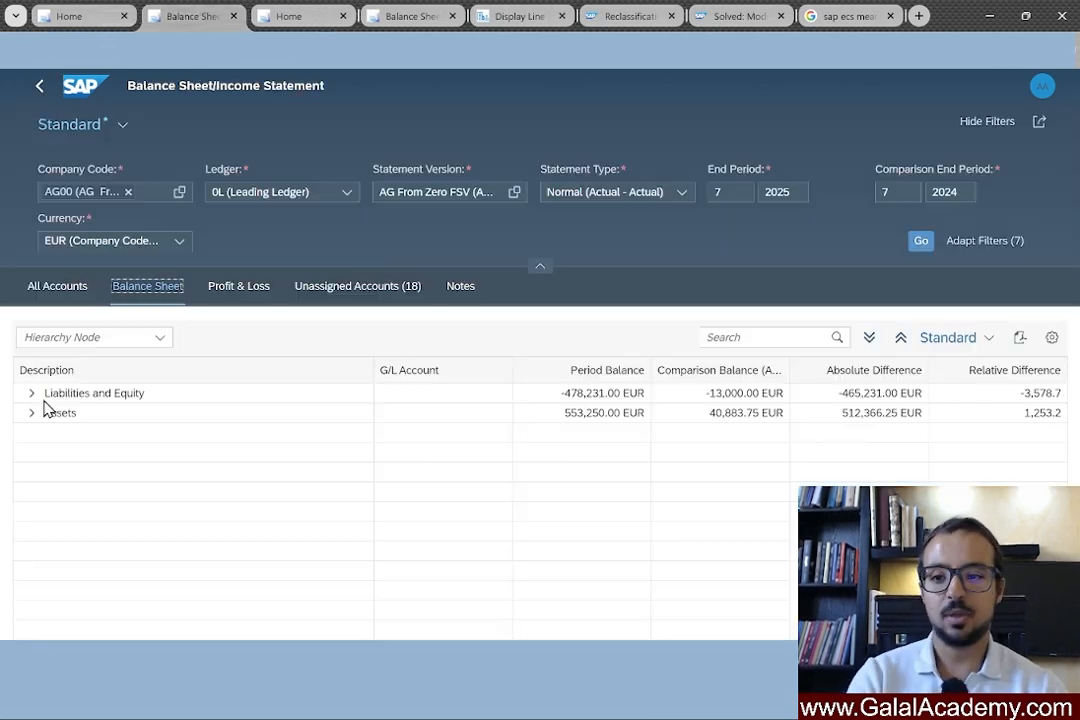
Expand Assets > Current Assets > Provisions to verify 150,000 EUR in account 113000.
click(31, 412)
click(44, 432)
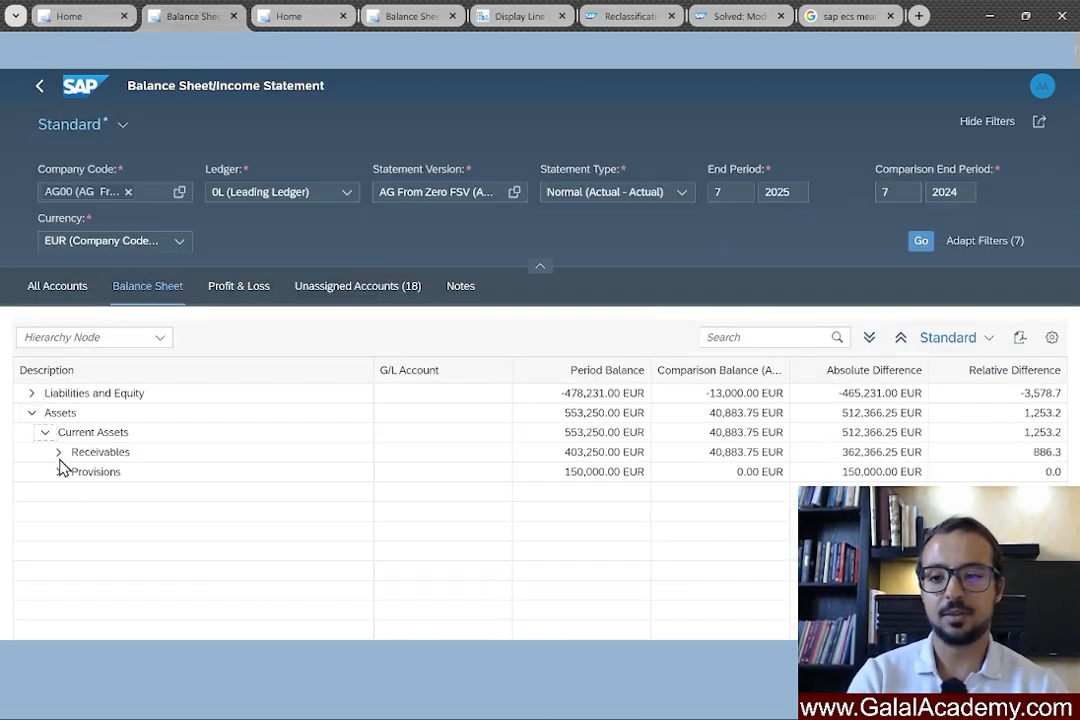
click(58, 471)
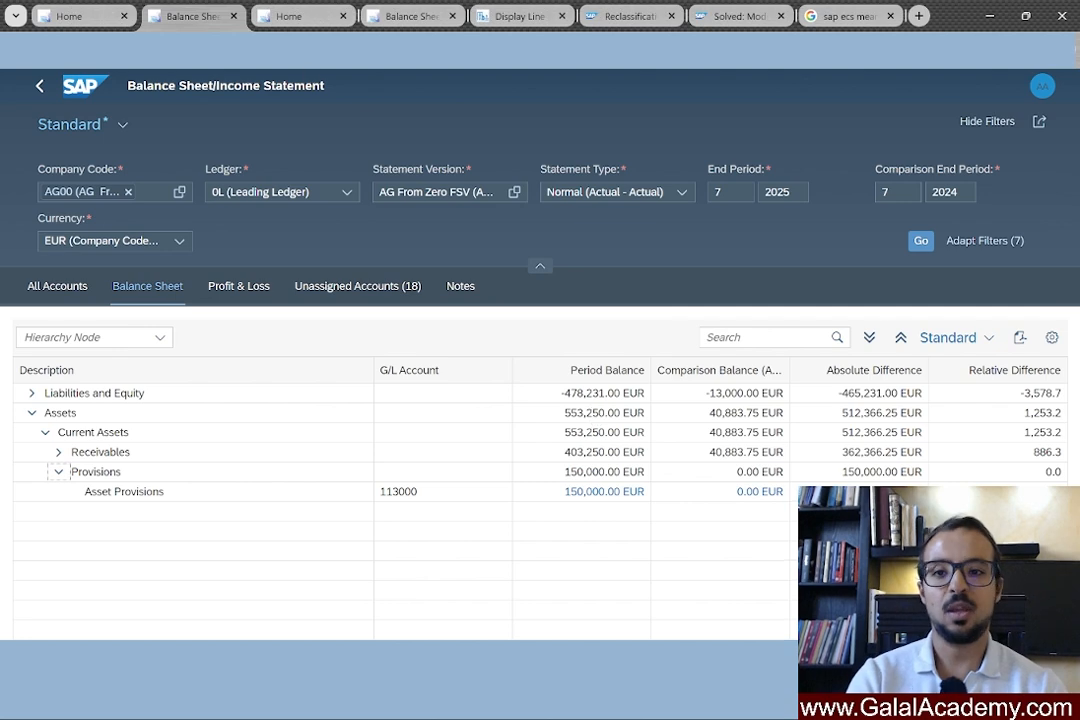
click(413, 16)
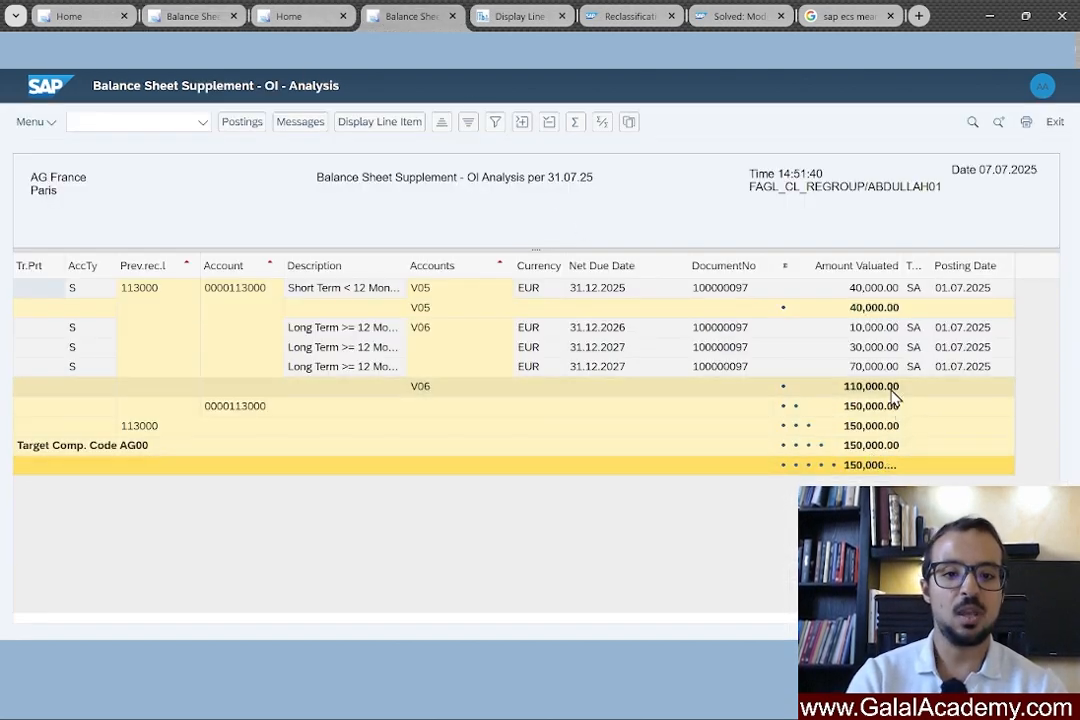
Display the posting proposal moving 110,000 to 119001 and 40,000 to 119000, reversed 01.08.2025.
click(244, 124)
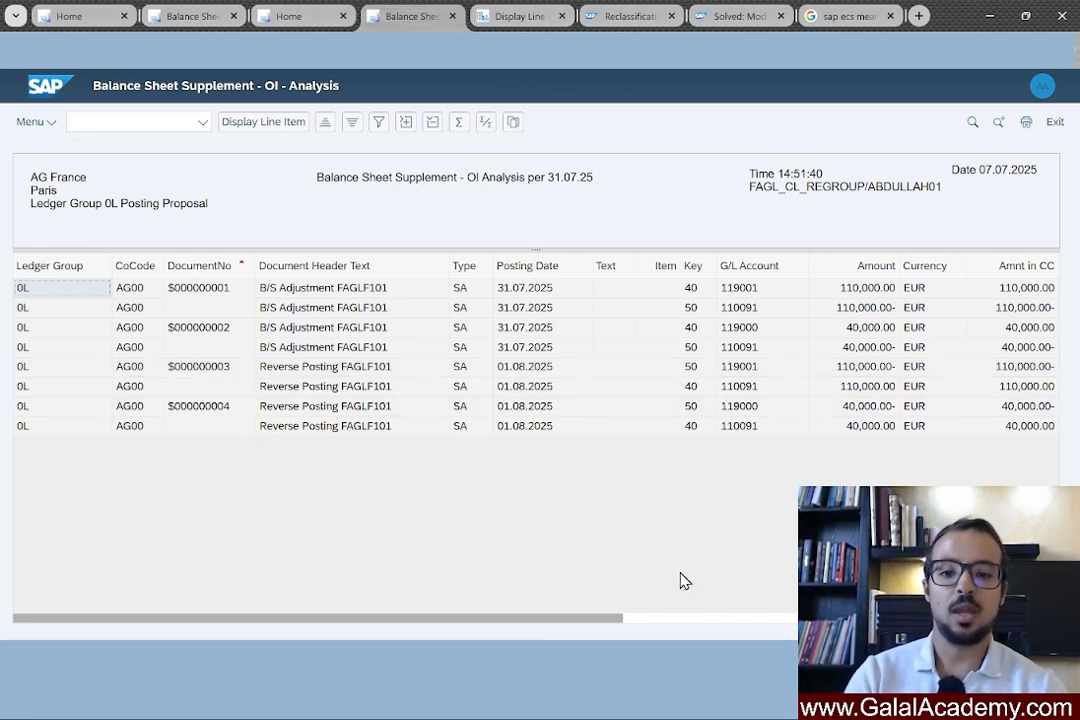
drag(568, 622, 518, 612)
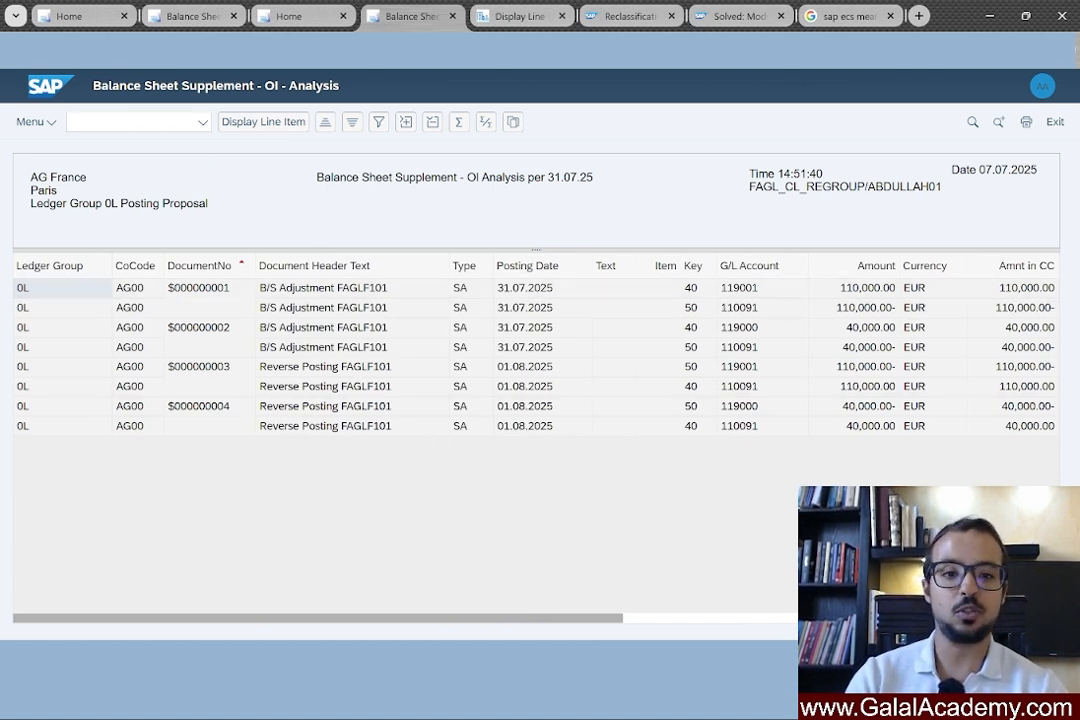
Exit to the selection screen, enable Generate Postings, and rerun the analysis for AG00.
click(1055, 127)
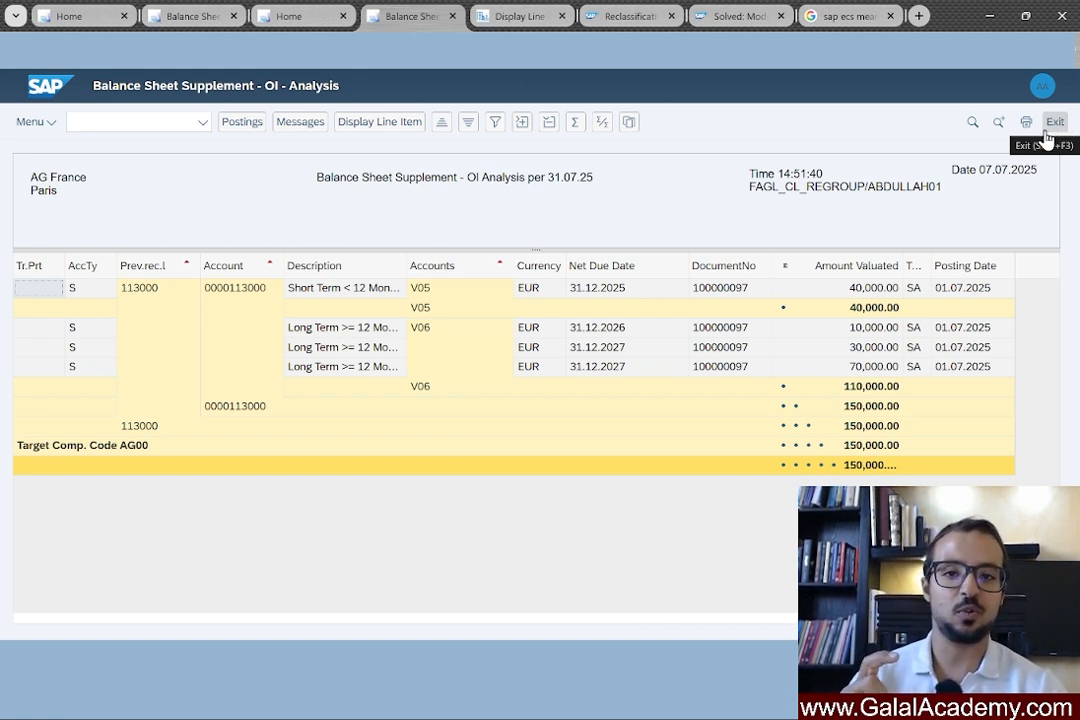
click(1047, 130)
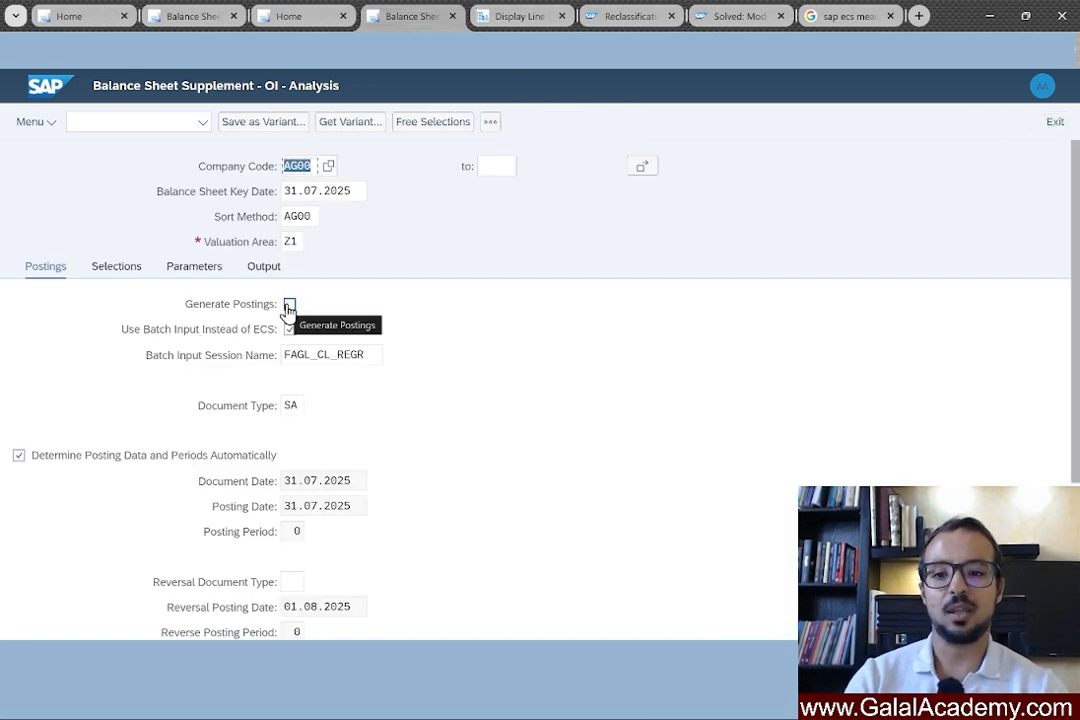
click(289, 305)
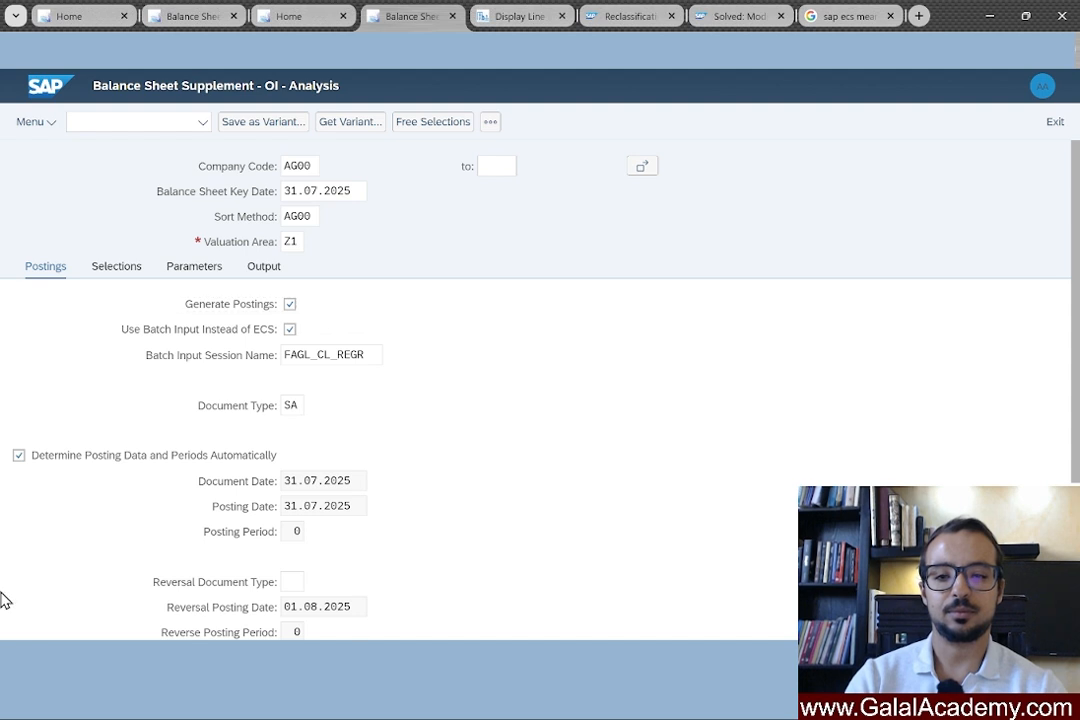
key(F8)
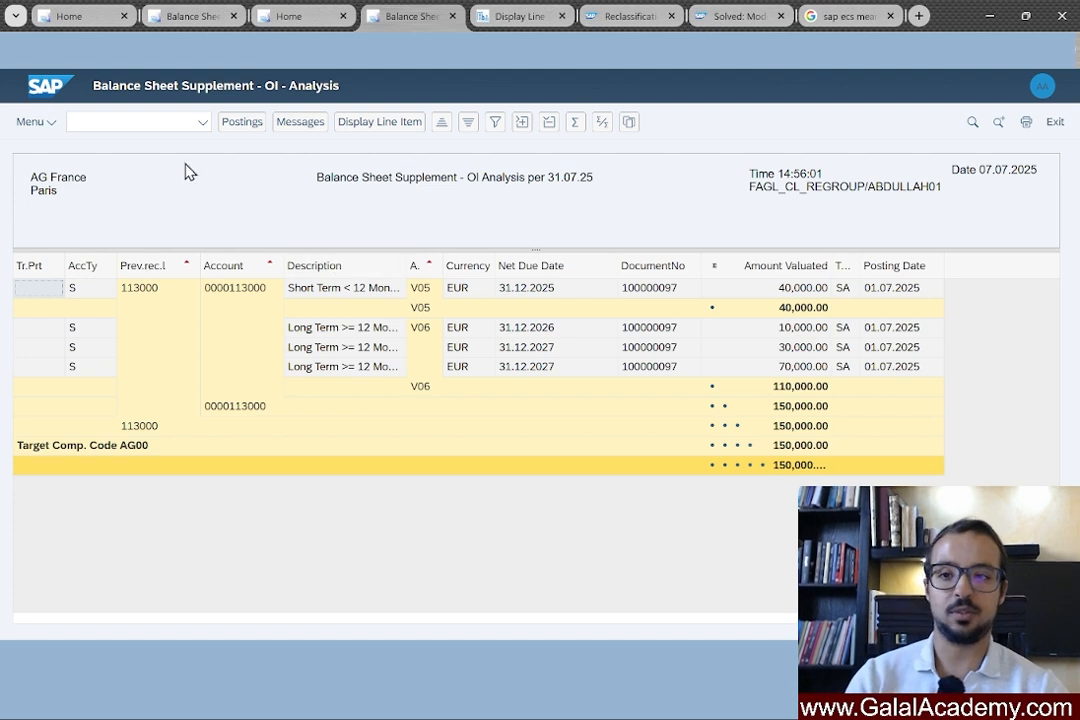
Open System > Services > Batch Input > Sessions and select the newest FAGL_CL_REGR session.
click(45, 122)
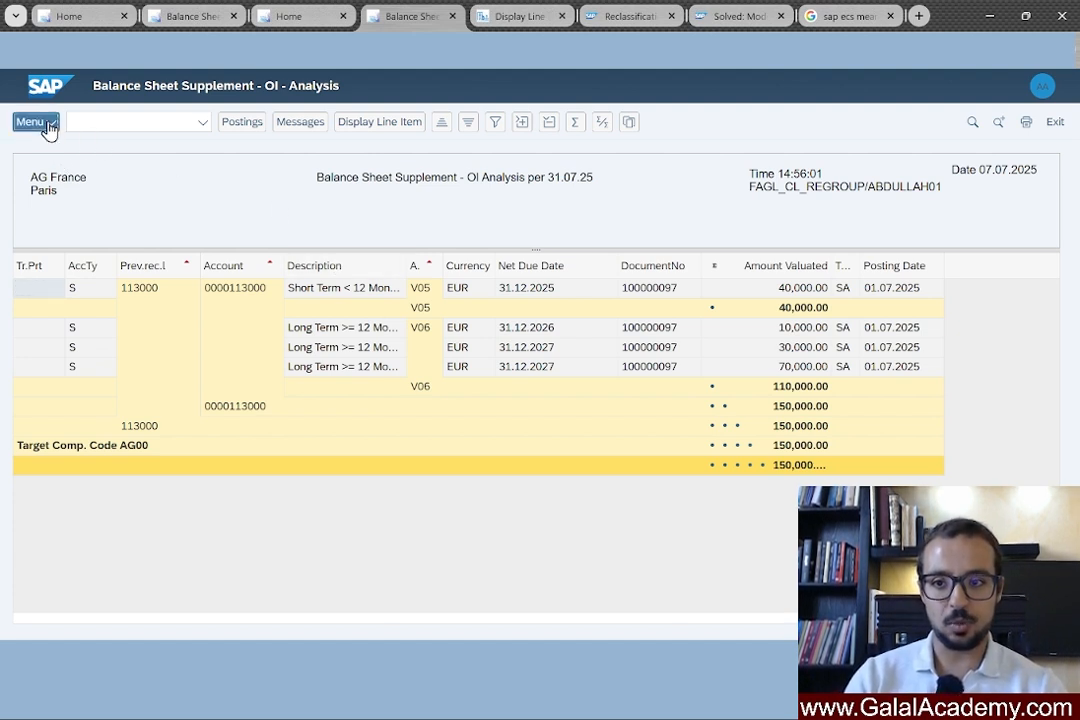
mouse_move(185, 252)
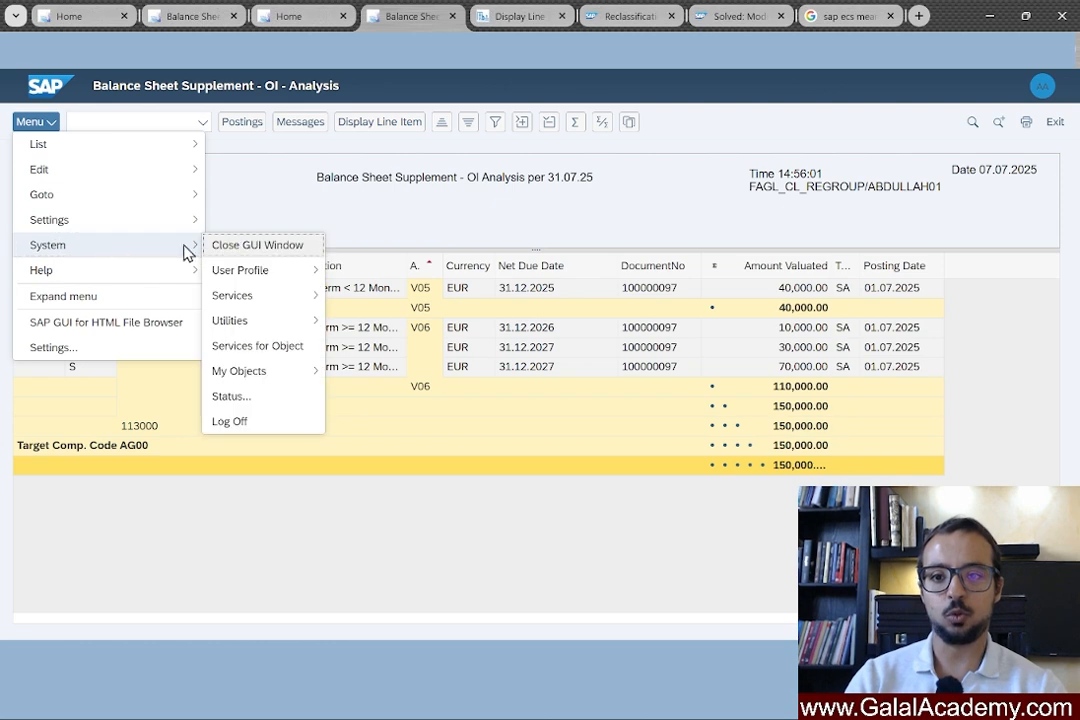
mouse_move(286, 299)
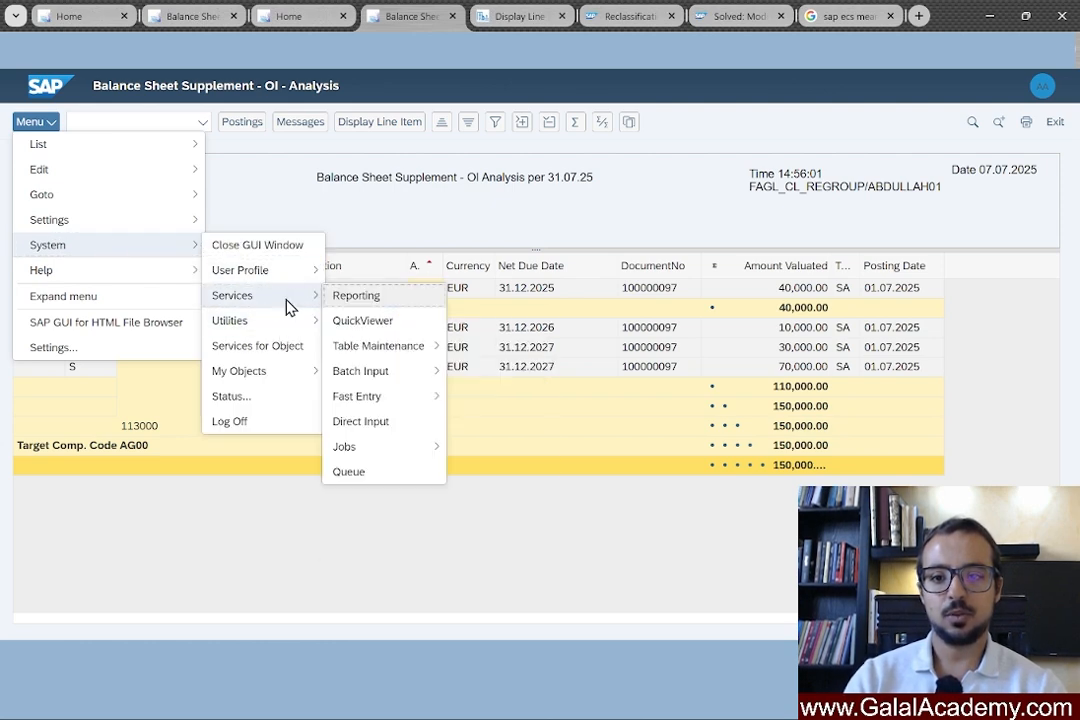
mouse_move(415, 372)
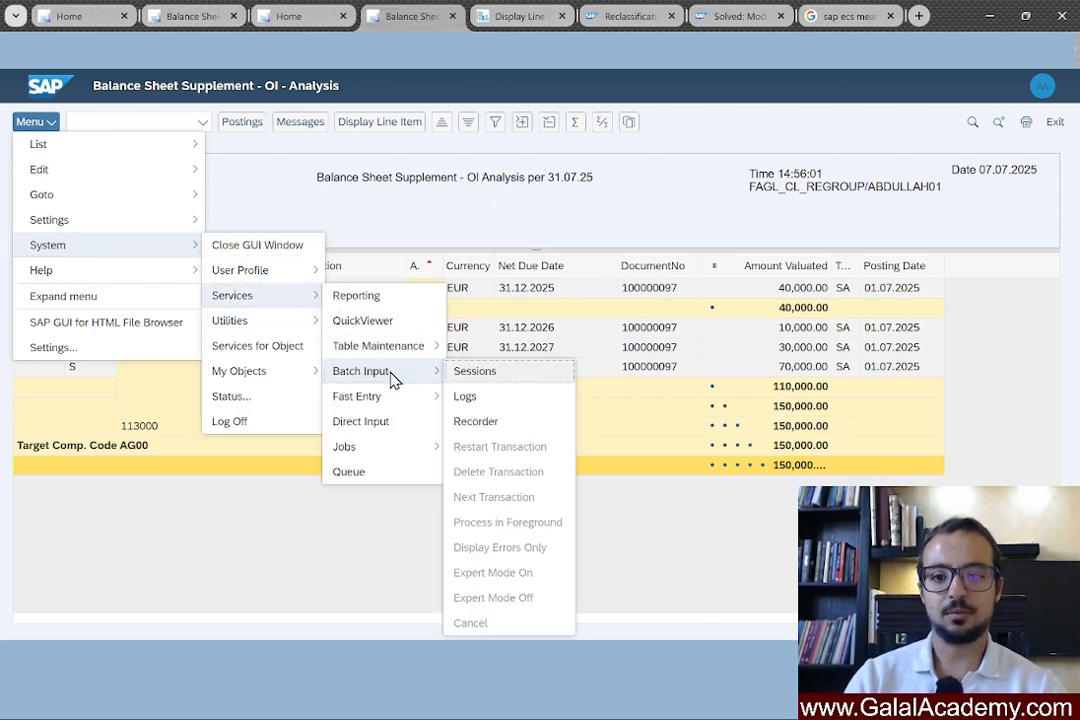
click(493, 372)
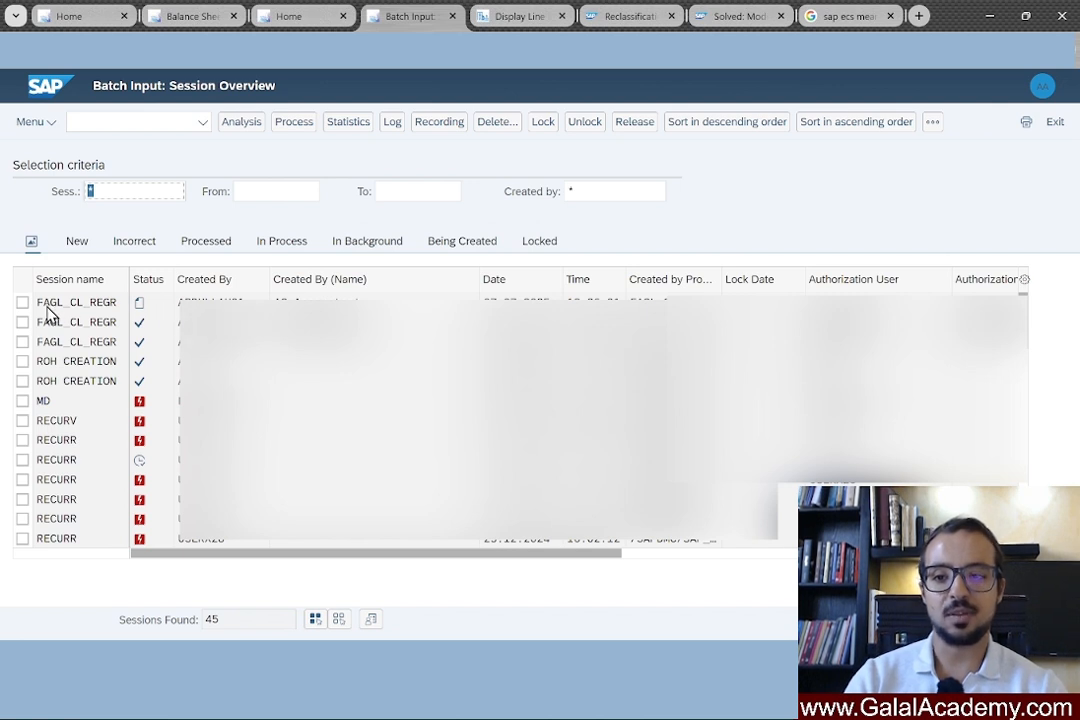
click(115, 306)
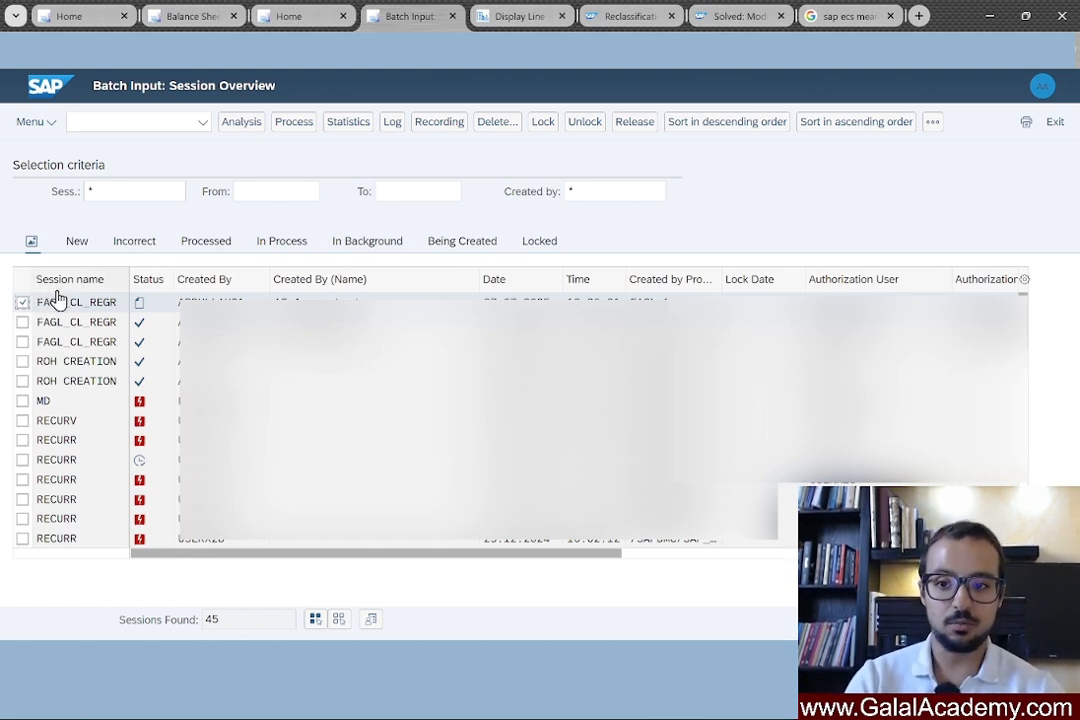
Process the newest FAGL_CL_REGR session in the foreground, opening its first header (posting key 40, account 119001).
click(23, 304)
click(23, 304)
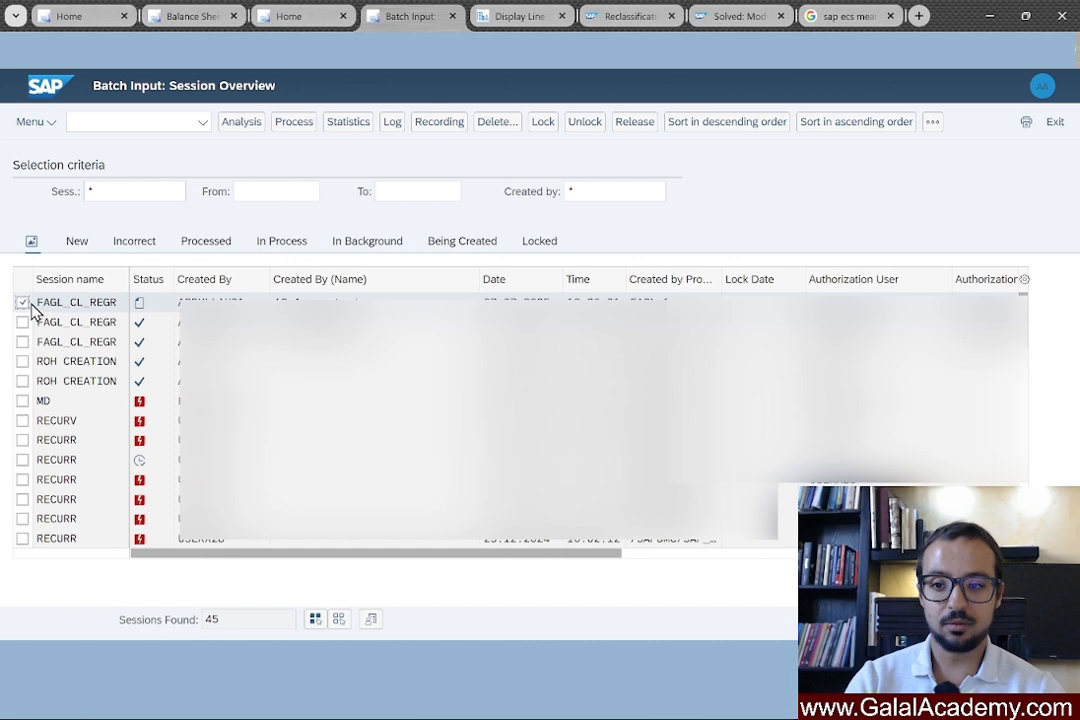
click(296, 124)
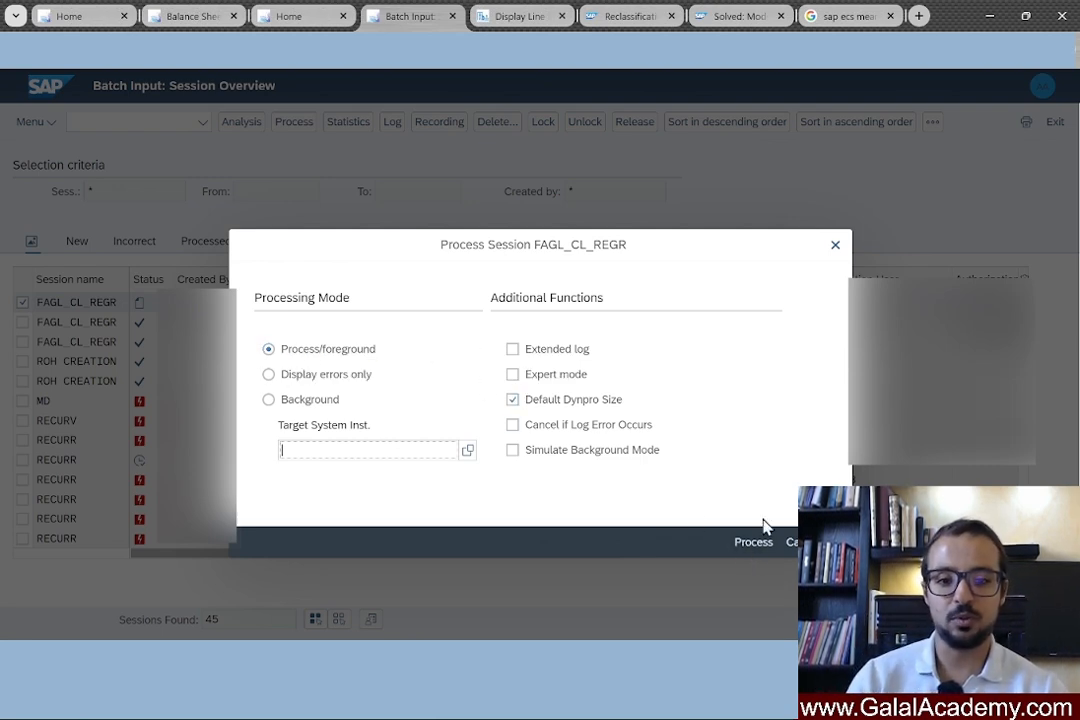
click(746, 548)
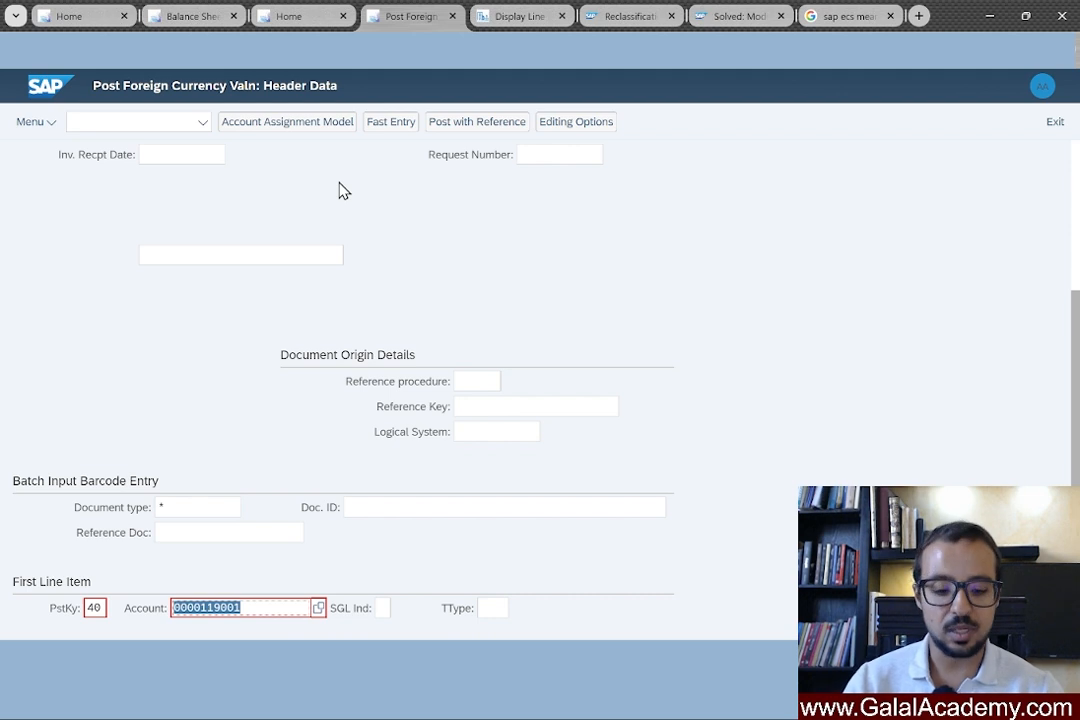
Fill in posting period 7 on the document header and continue to the first G/L line item.
key(Return)
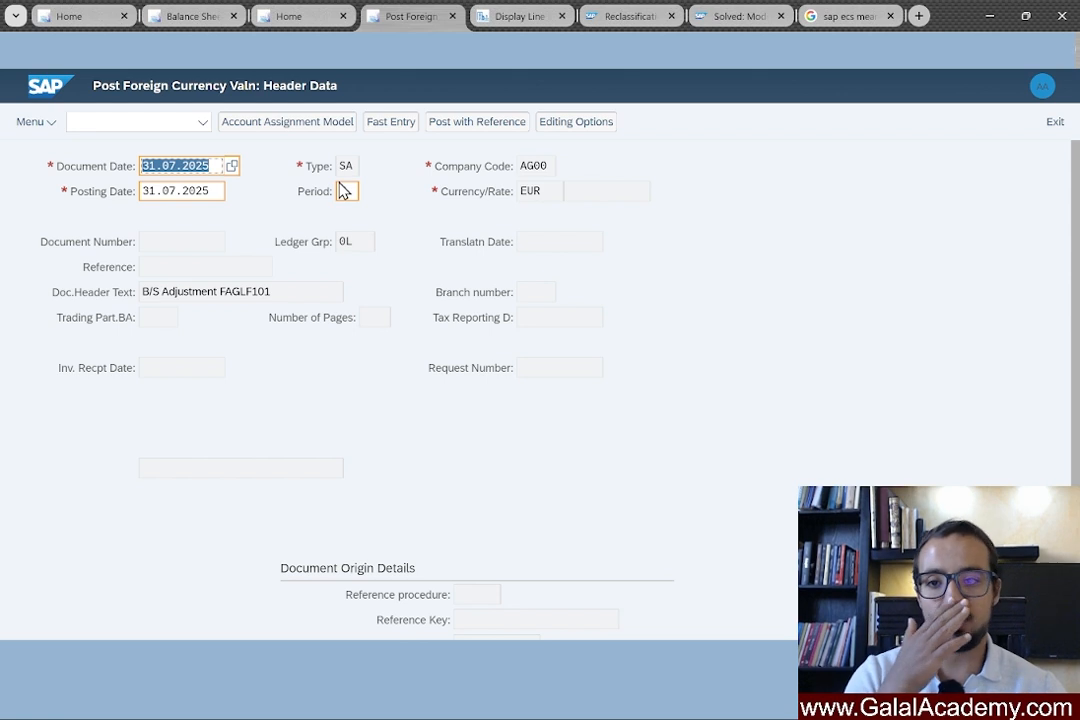
click(346, 191)
text(7)
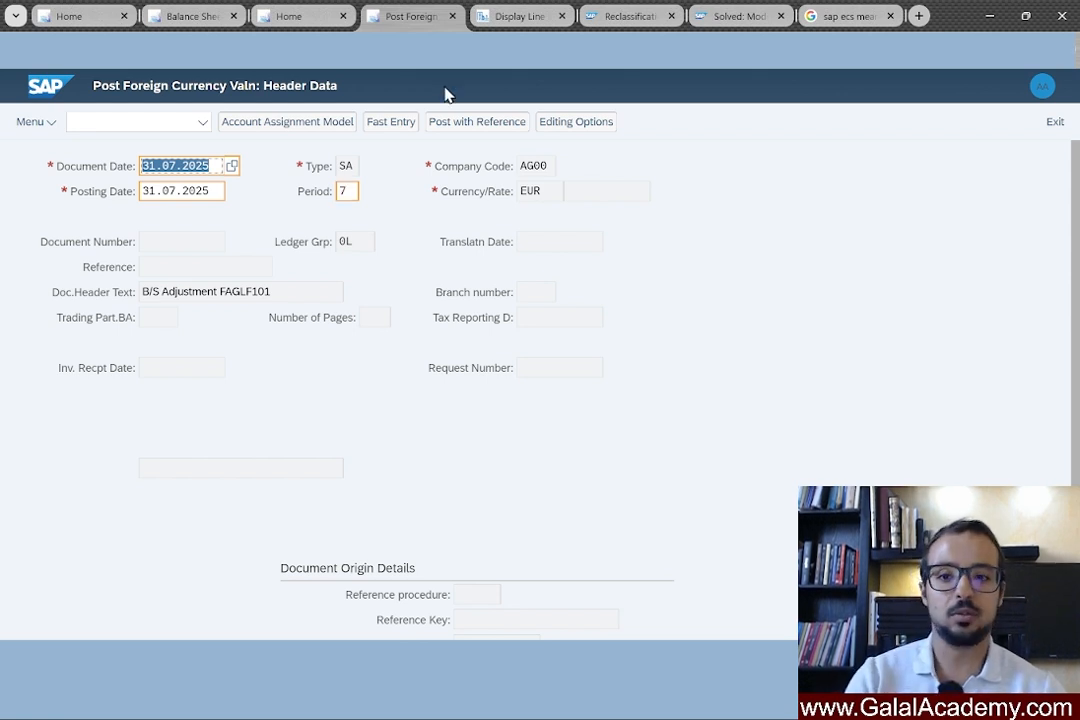
key(Return)
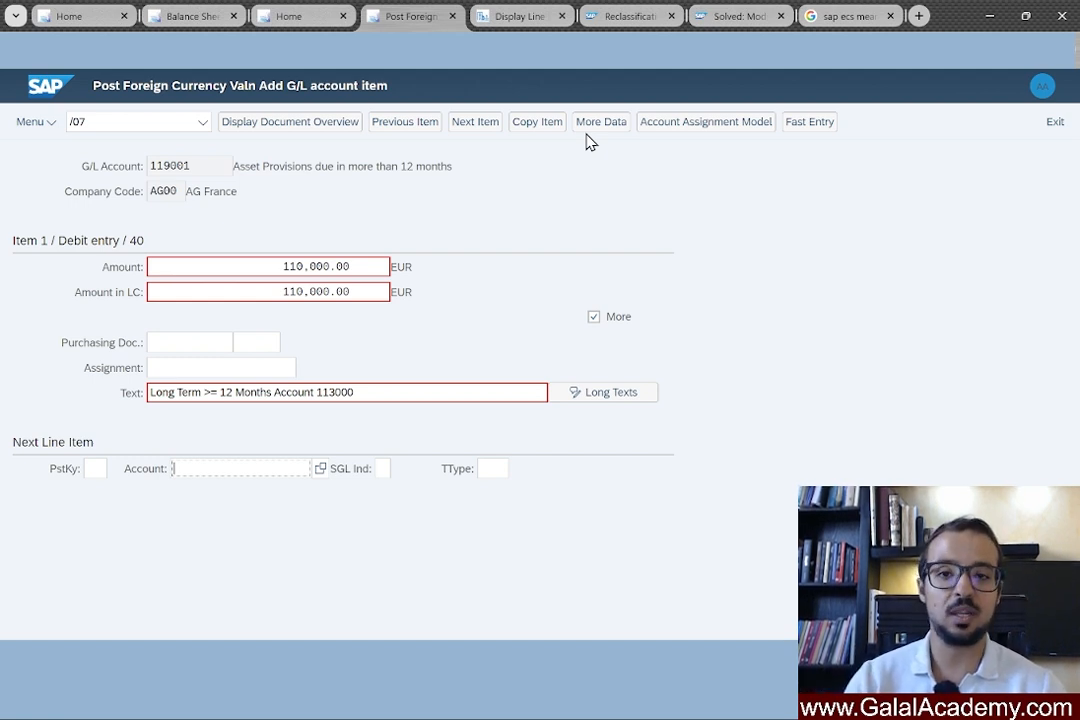
Step through the coding block and the 110,000.00 EUR long-term credit line to the next header.
key(ctrl+slash)
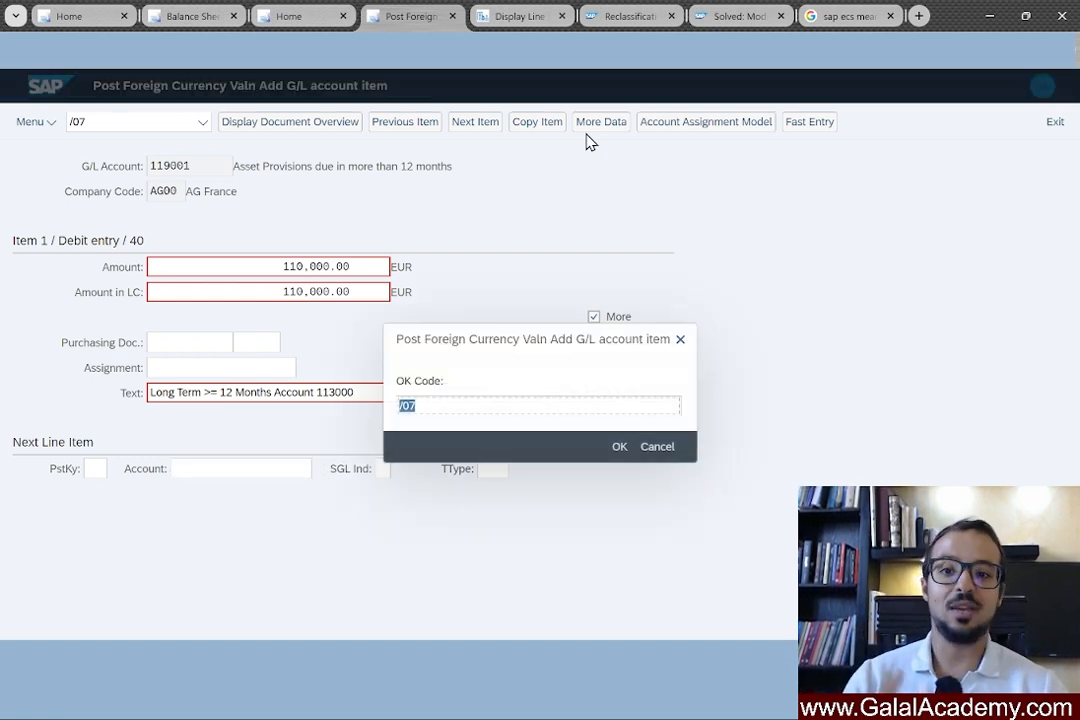
key(Return)
key(ctrl+slash)
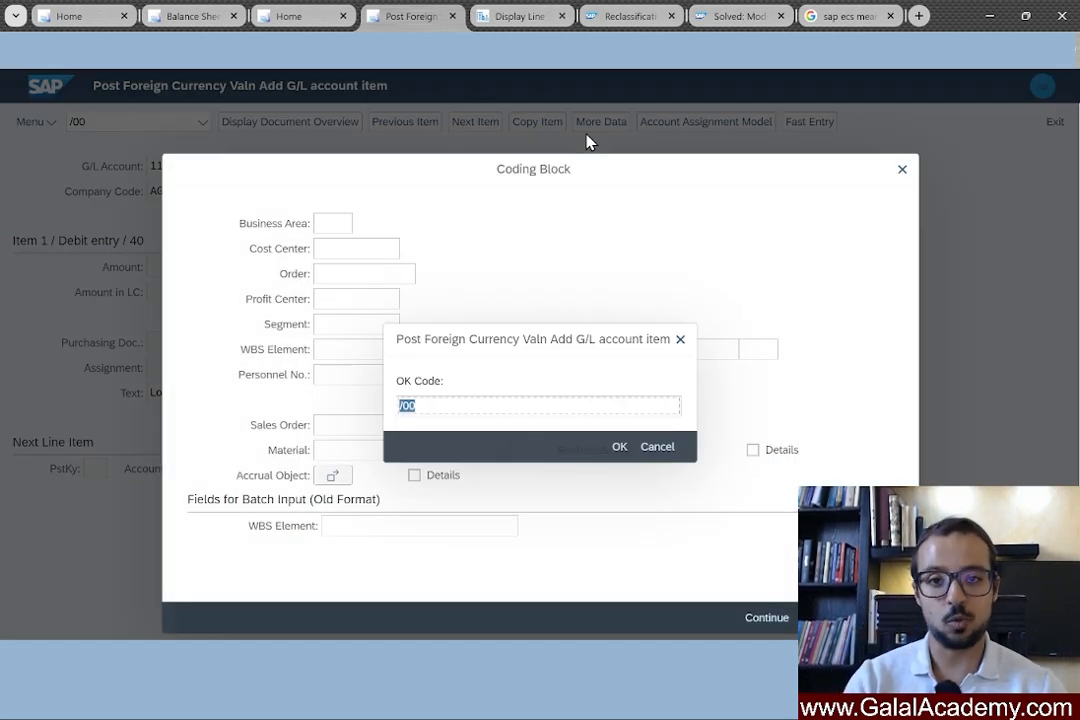
key(Return)
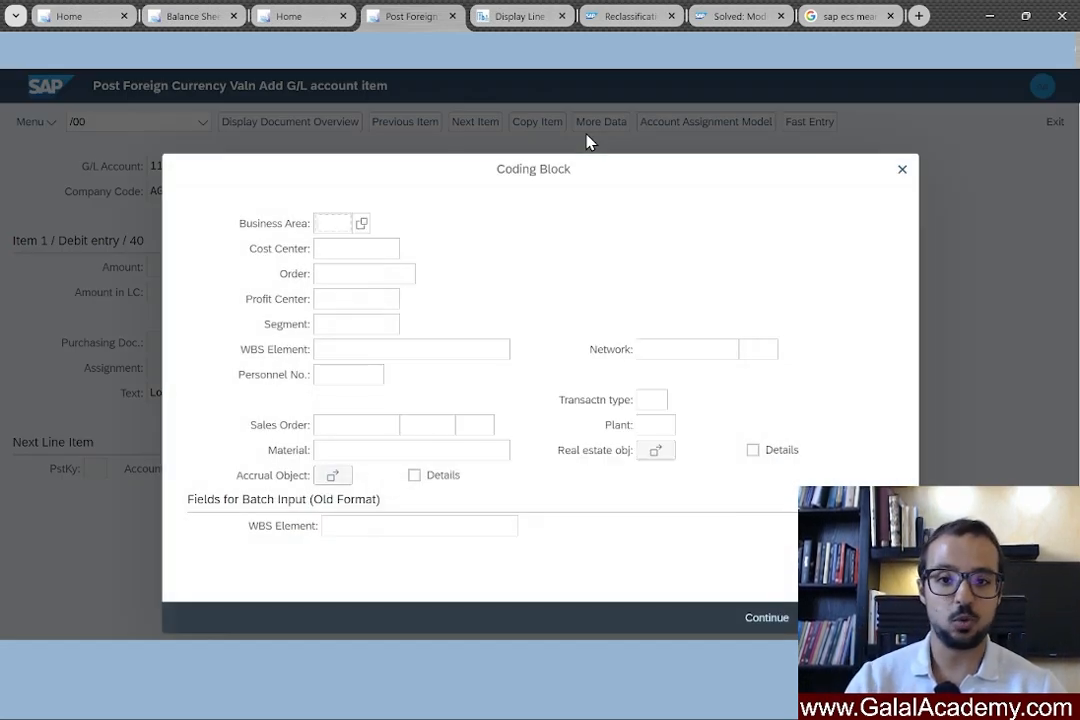
key(Return)
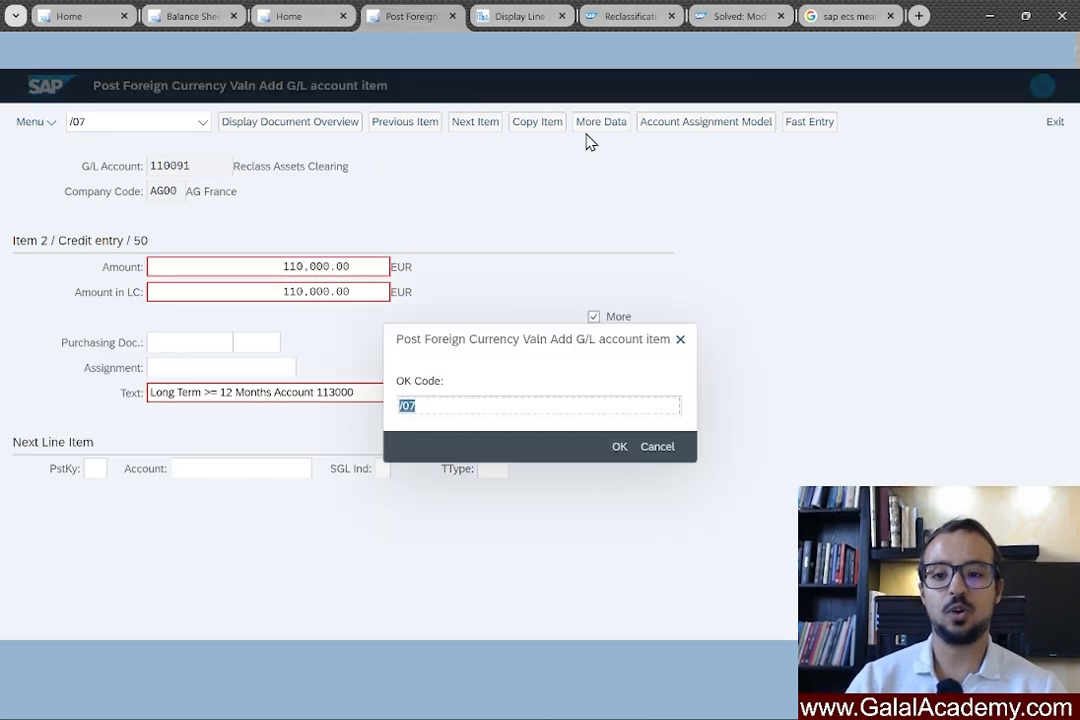
key(Return)
key(Return)
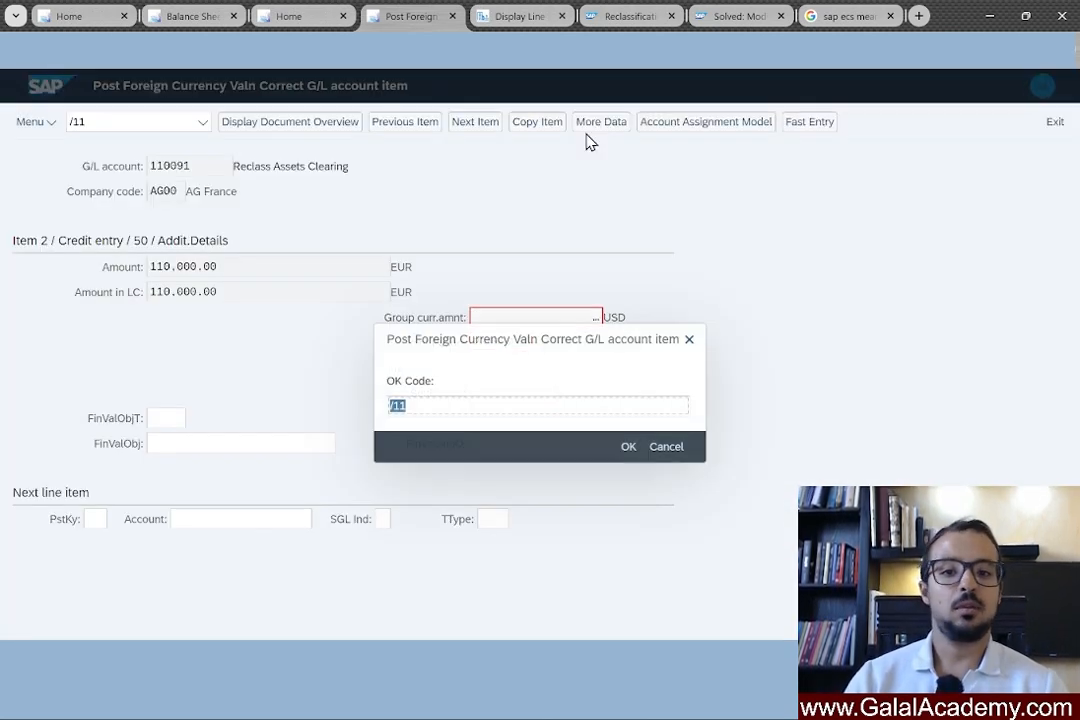
key(Return)
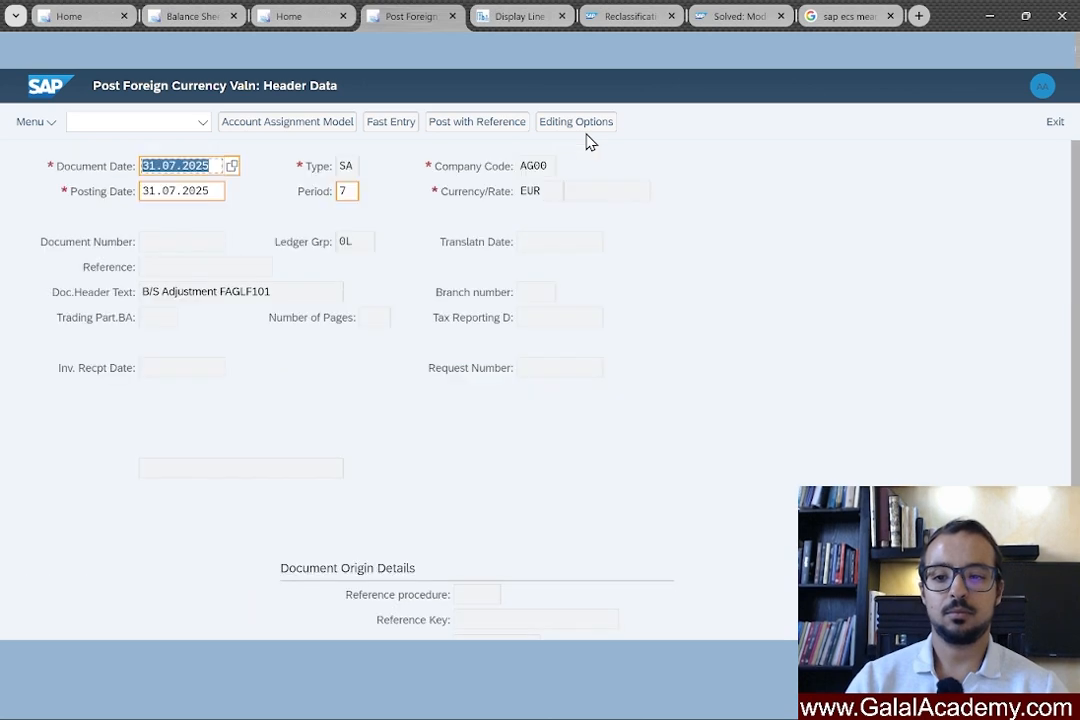
Confirm the 40,000.00 short-term debit line, its coding block and the credit line details.
key(Return)
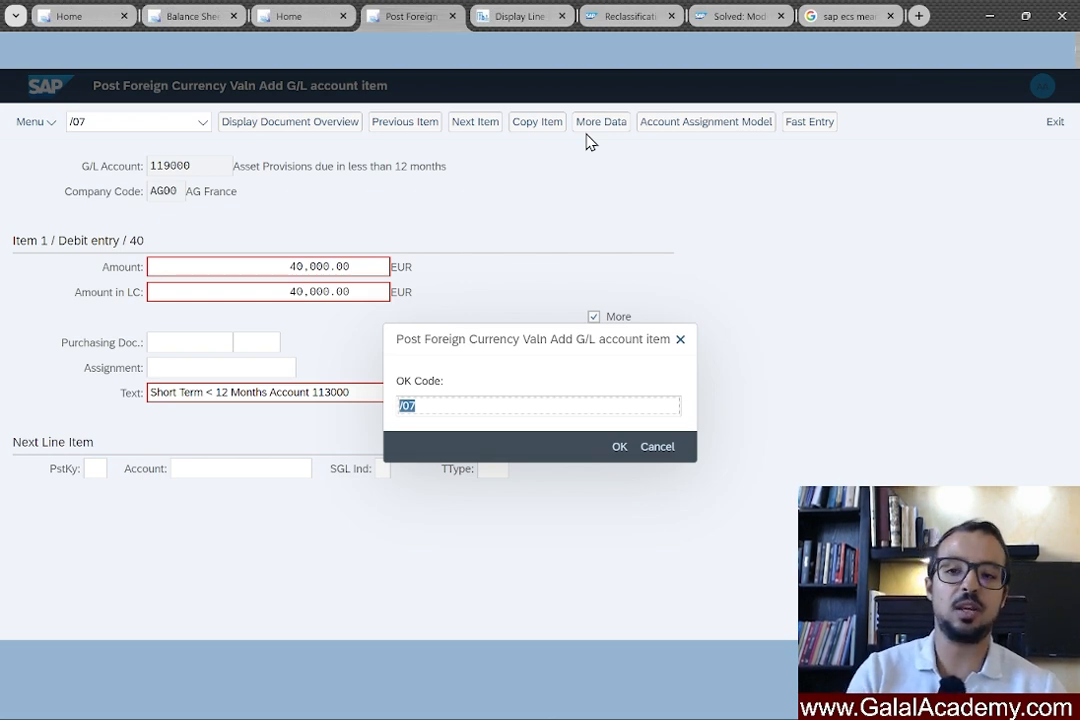
key(Return)
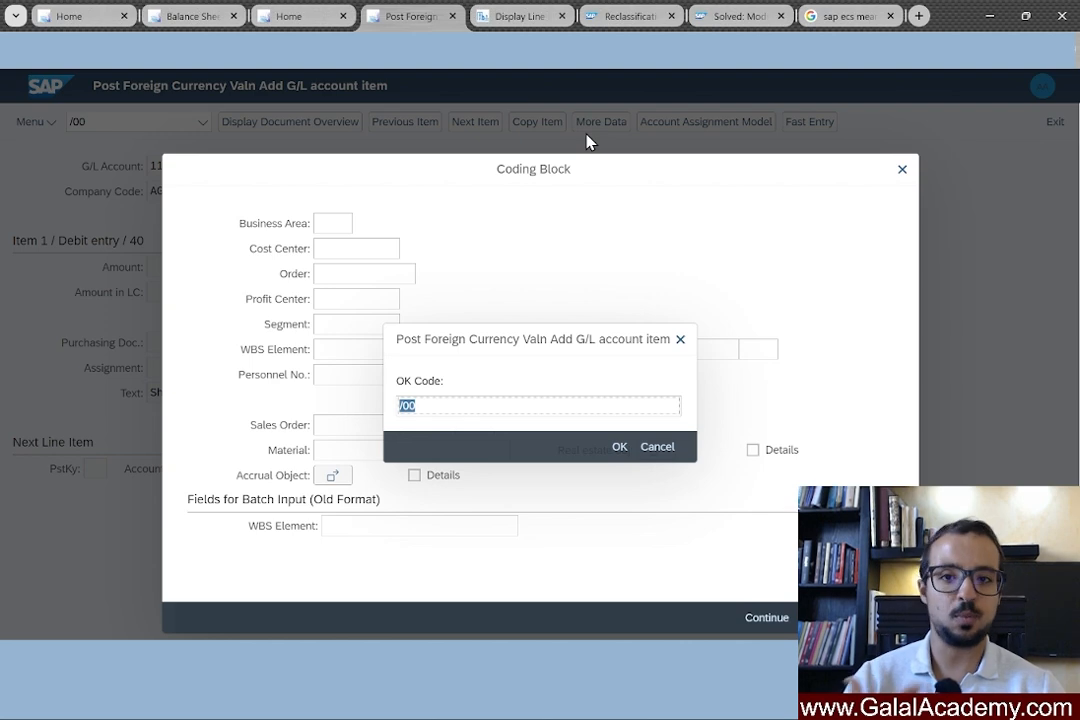
key(Return)
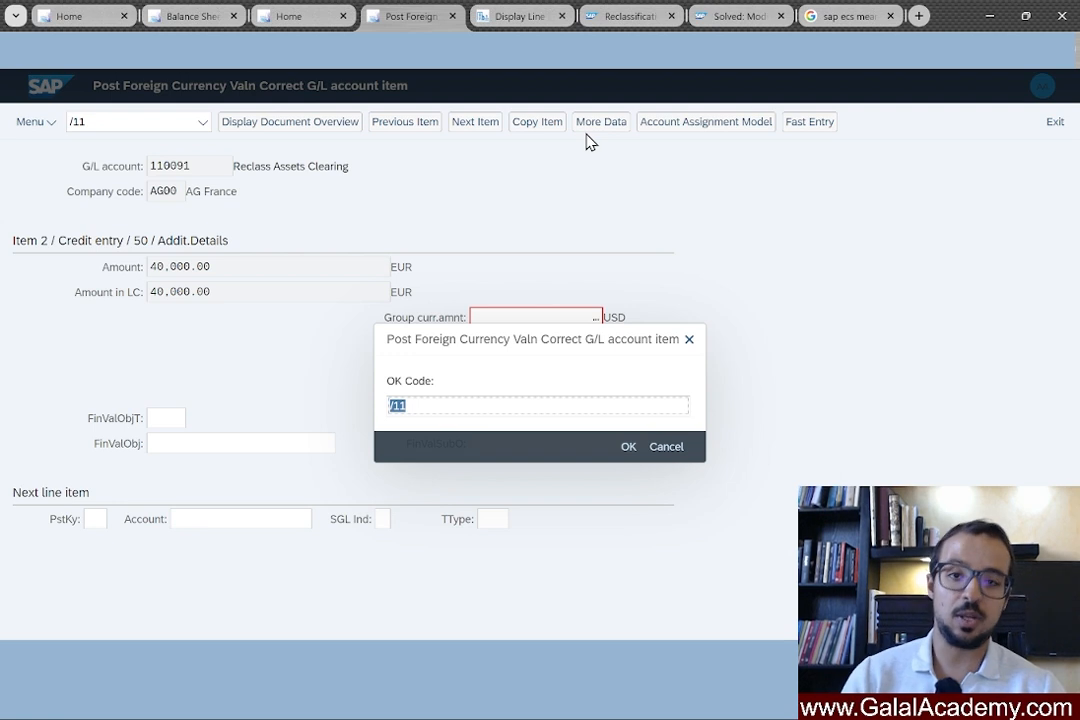
key(Return)
key(Return)
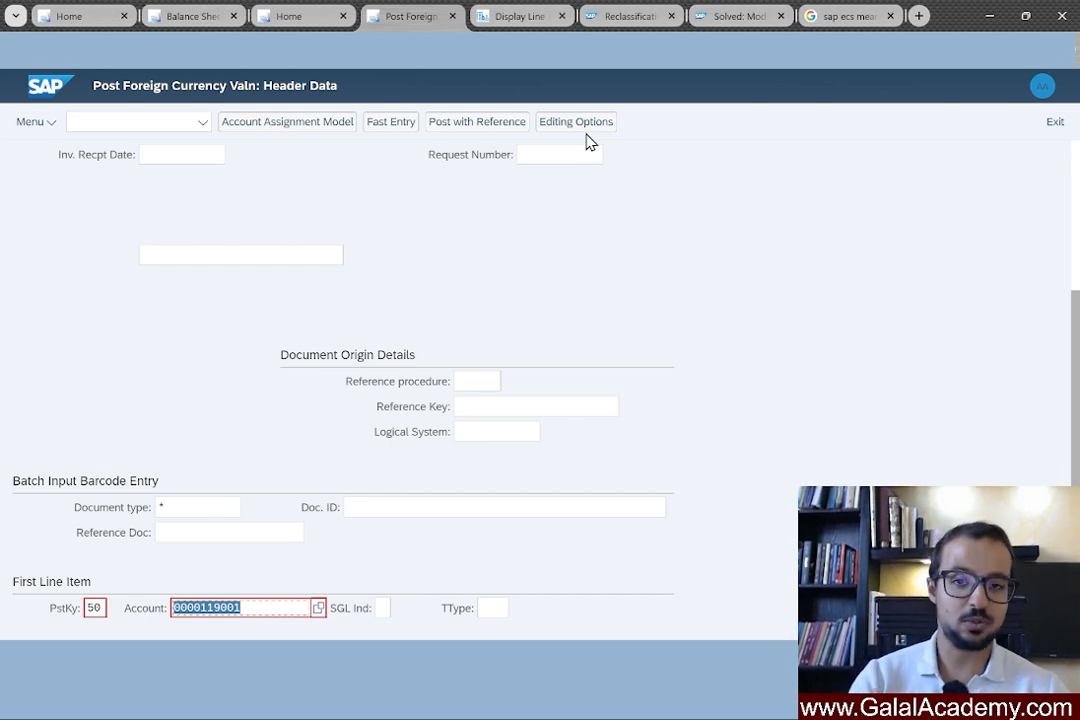
Run through the 01.08.2025 reversal document and its 110,000.00 debit line until the session completes.
key(Return)
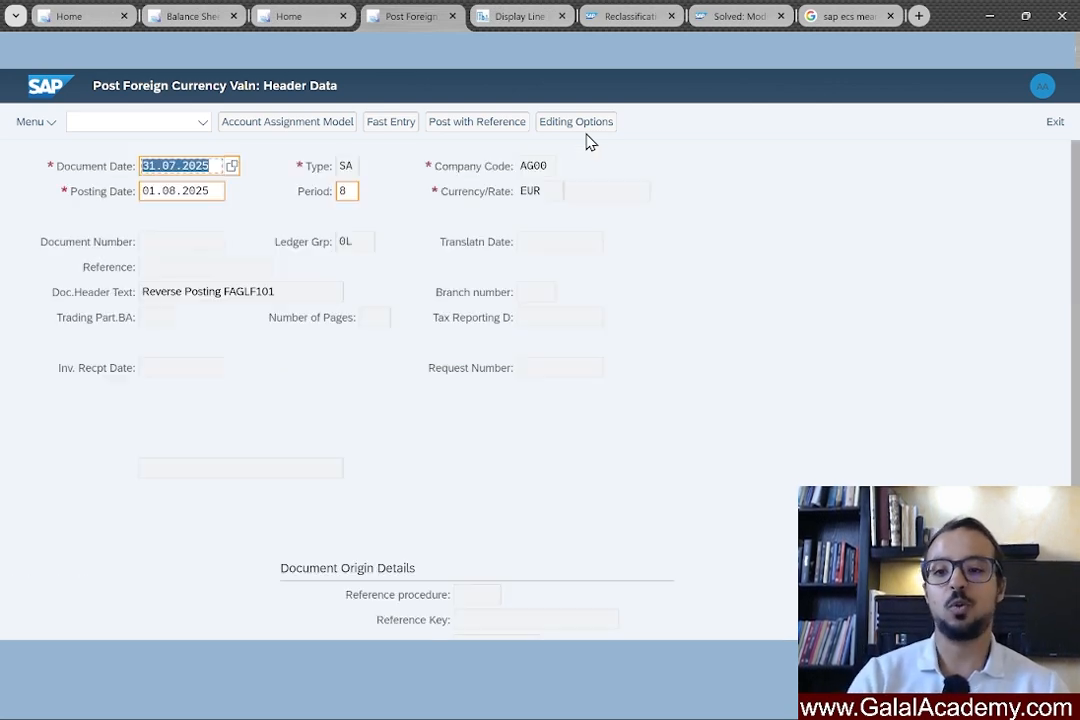
key(Return)
key(Return)
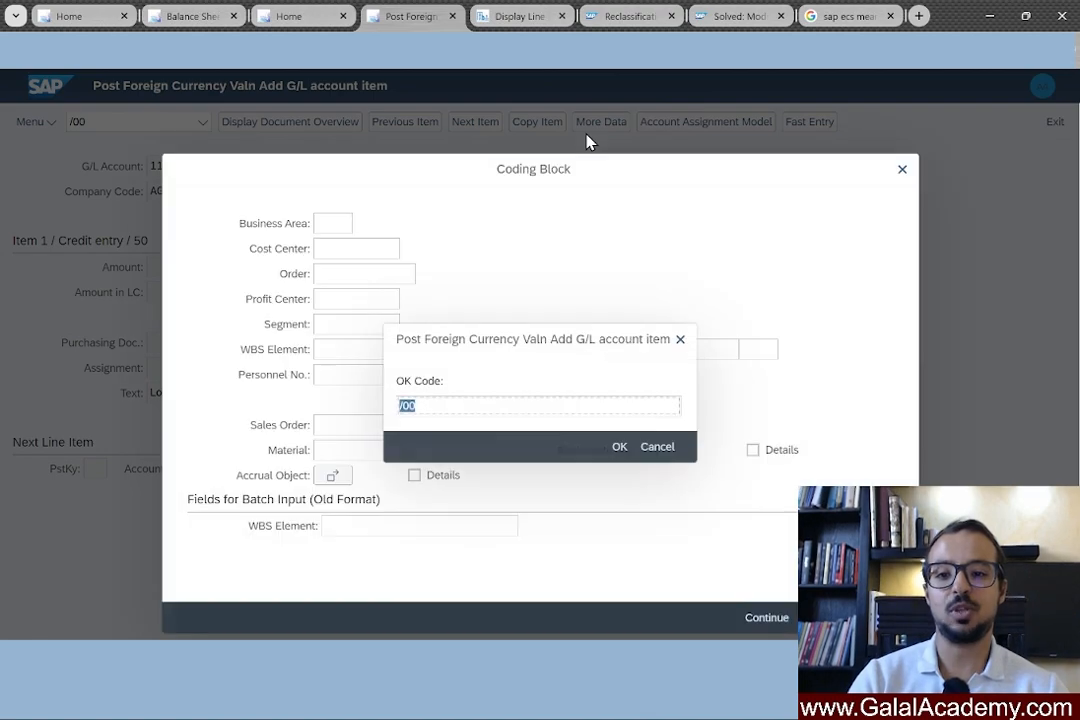
key(Return)
key(Return)
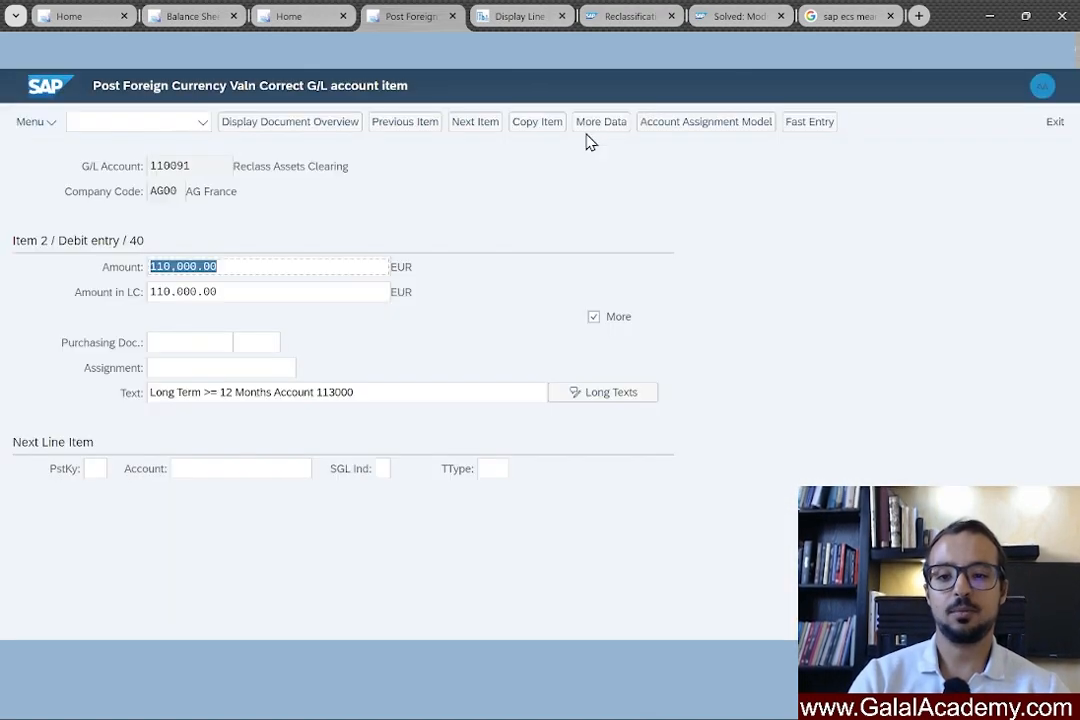
key(Return)
key(Return)
key(Return)
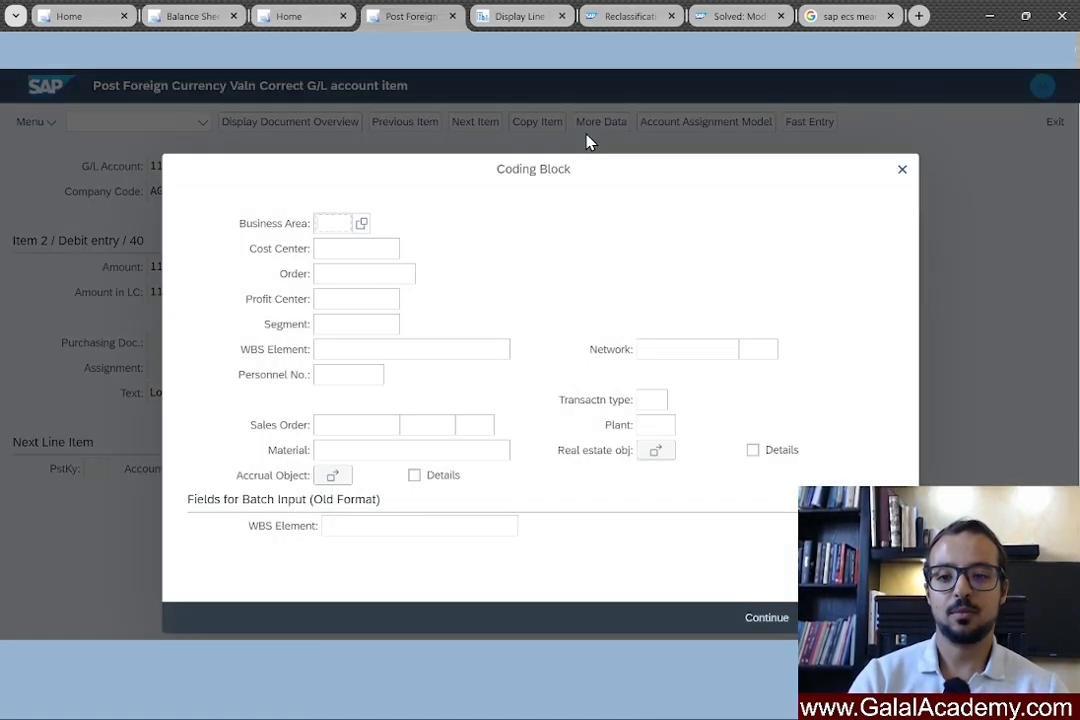
key(Return)
key(Return)
key(Return)
key(Return)
key(Return)
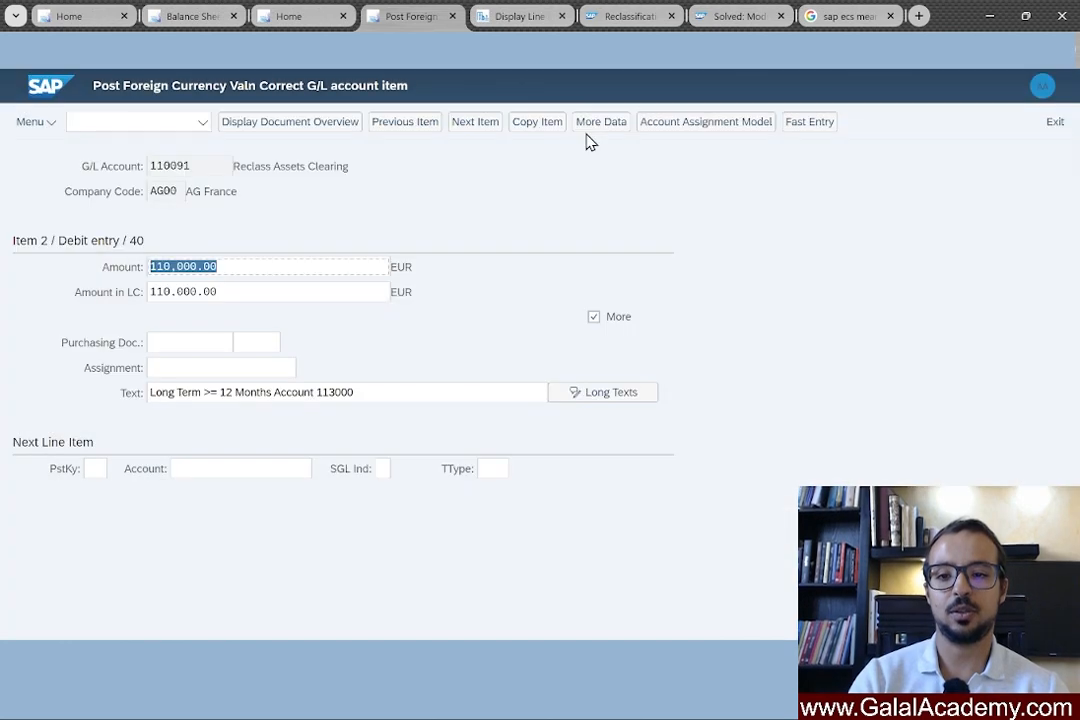
key(Return)
key(Return)
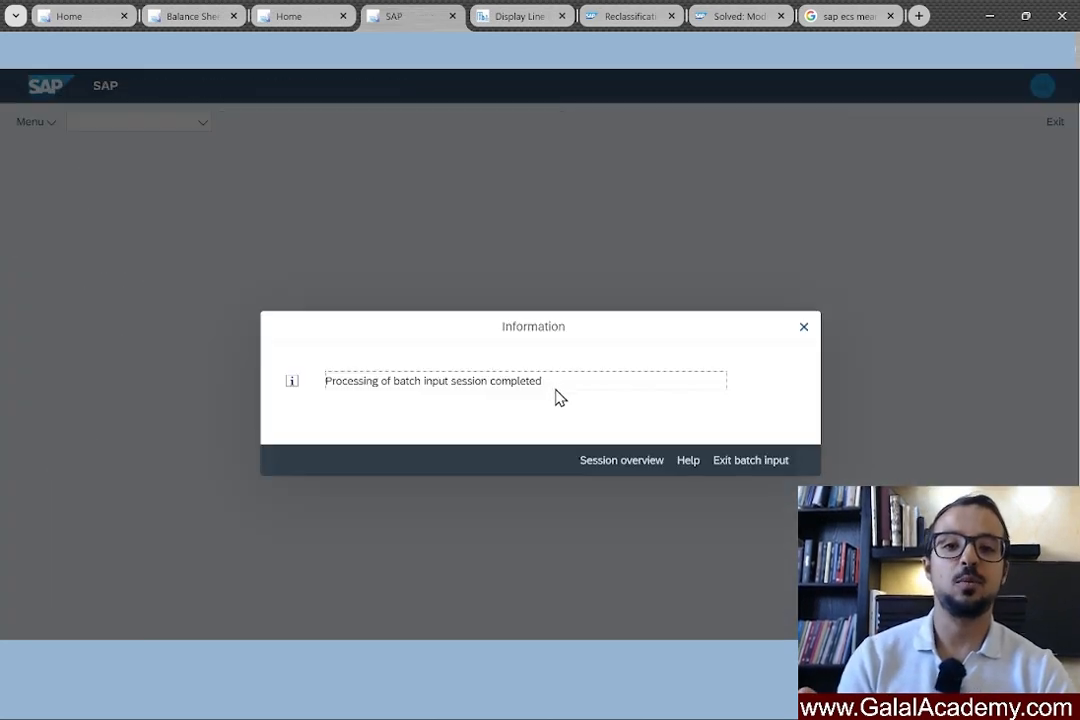
Exit the batch input and rerun the Balance Sheet report with current data.
click(757, 468)
click(194, 18)
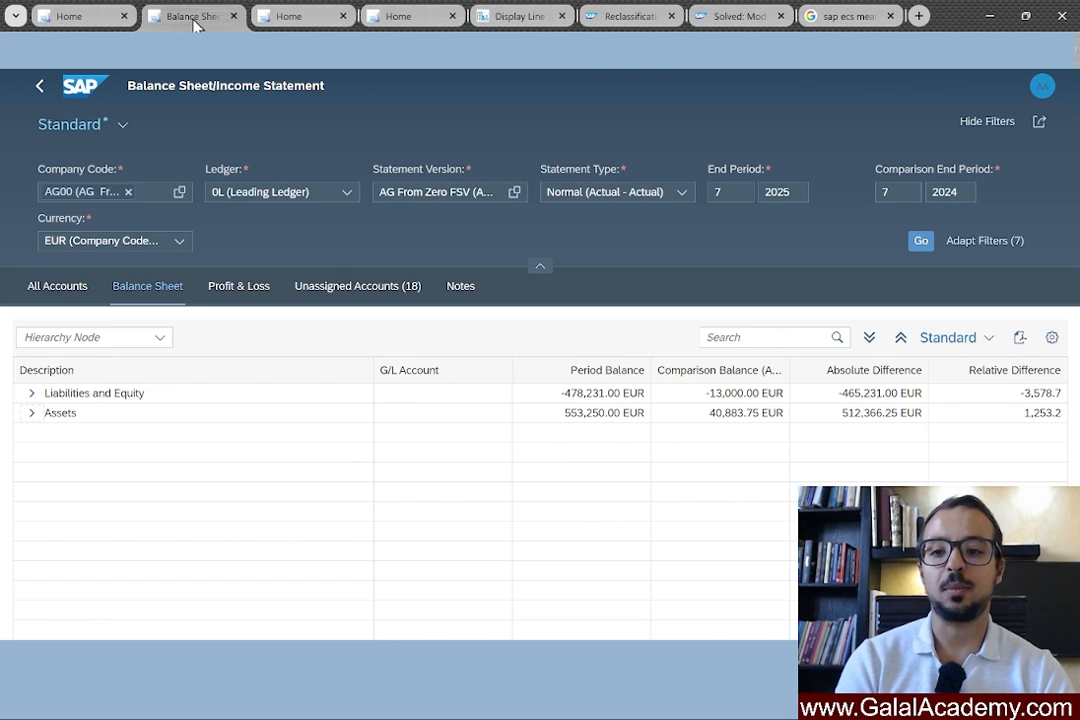
click(918, 242)
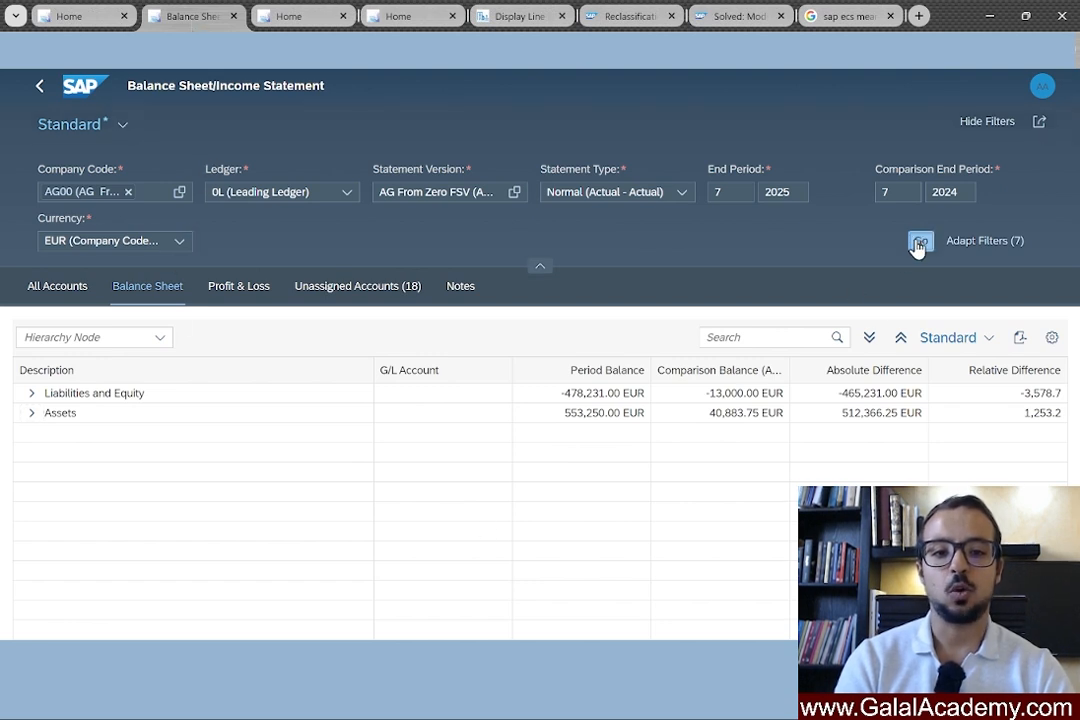
Expand Assets, Current Assets and Non Current Assets, highlighting the 40,000.00 and 110,000.00 balances.
click(31, 413)
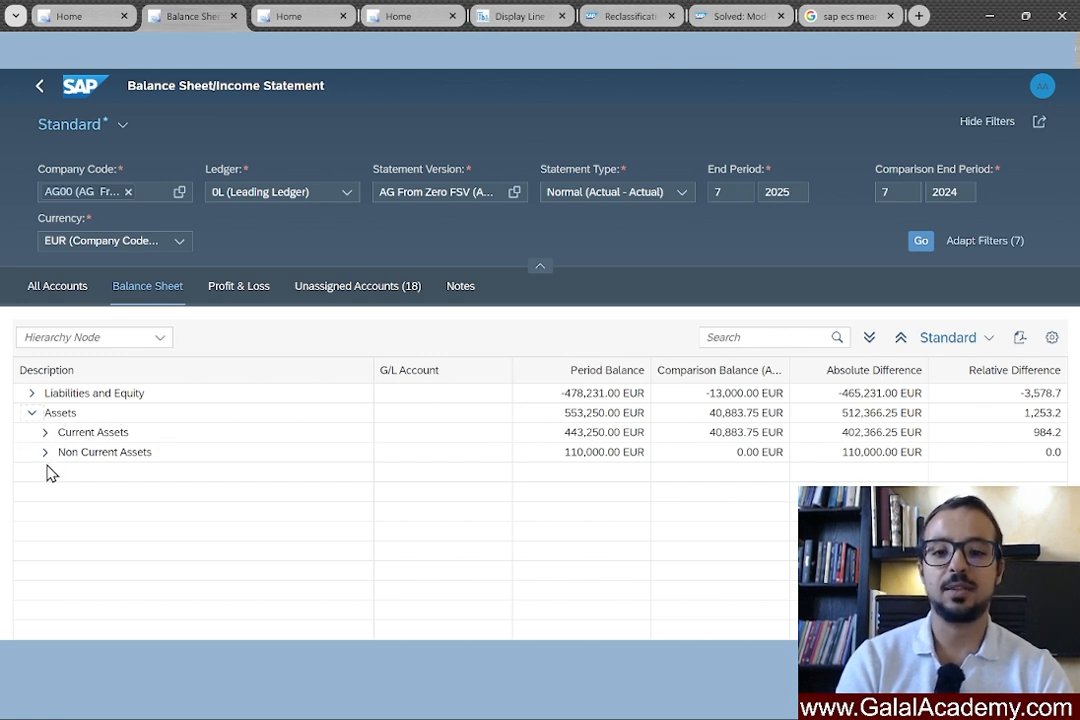
click(45, 432)
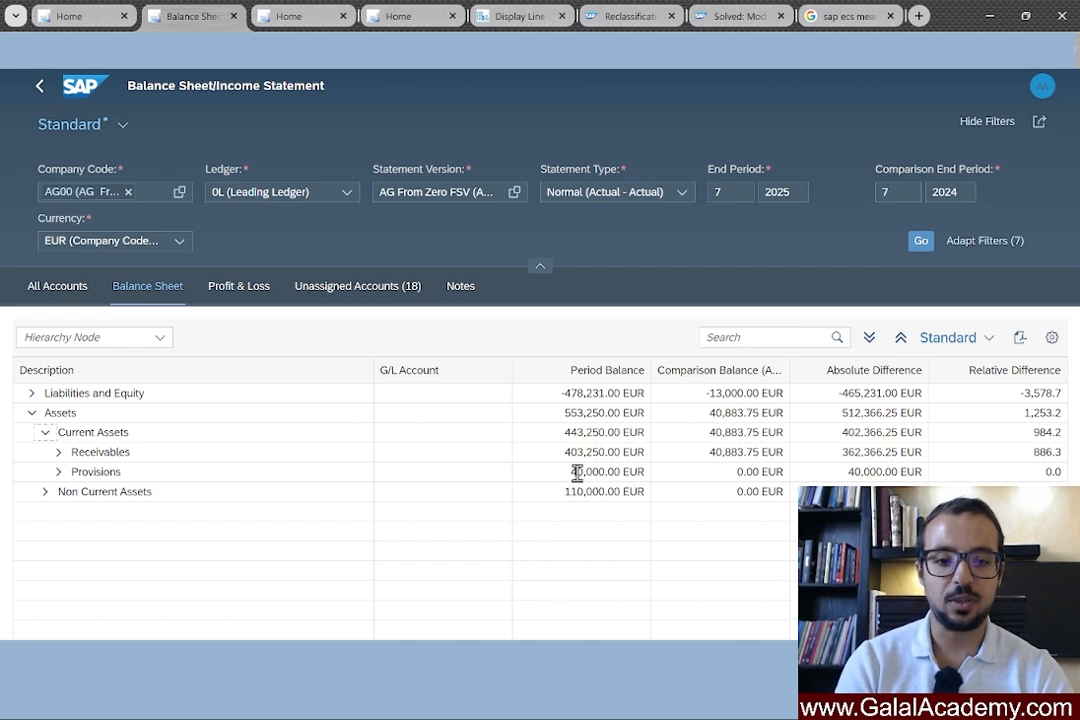
drag(570, 472, 626, 471)
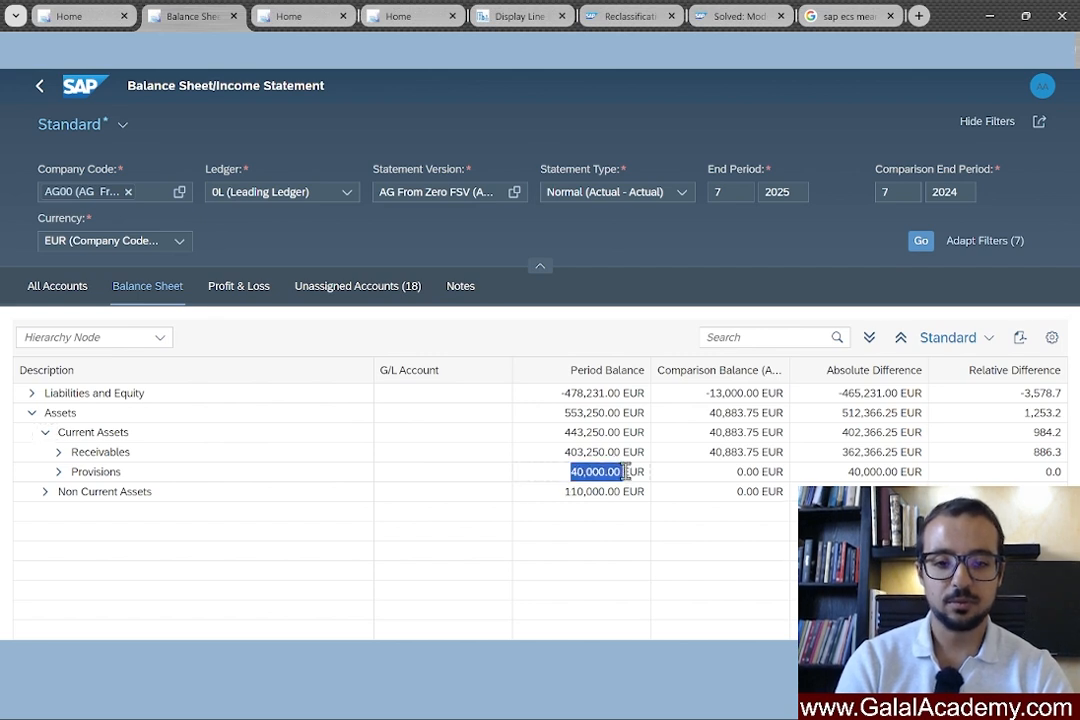
click(46, 492)
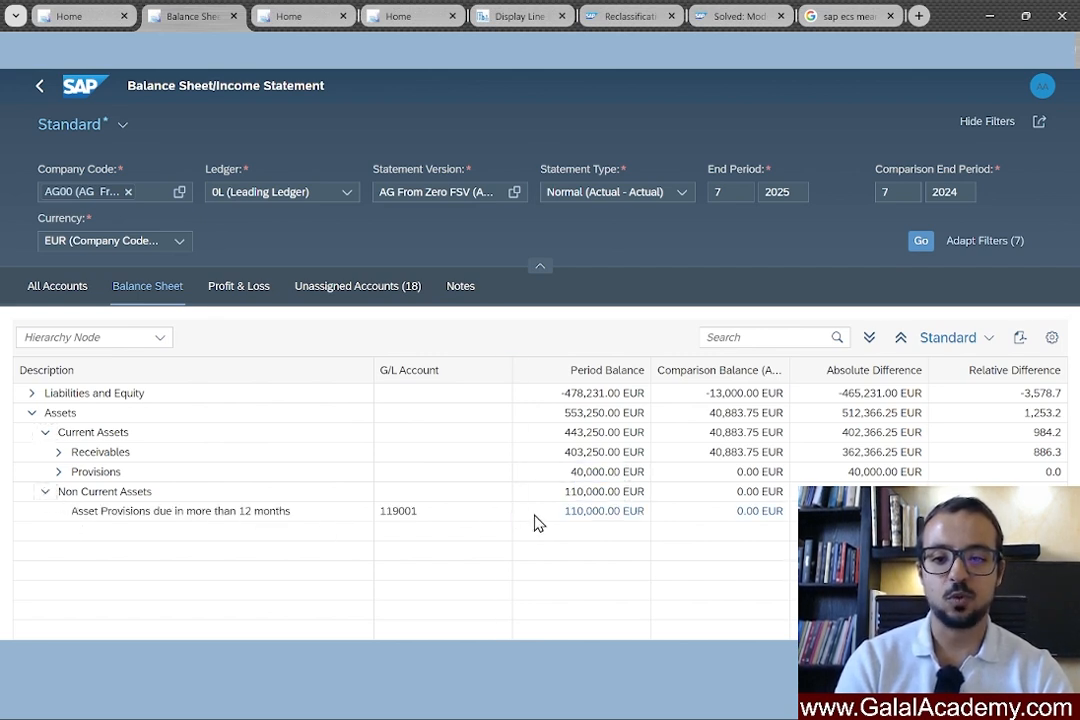
drag(566, 511, 631, 512)
click(106, 517)
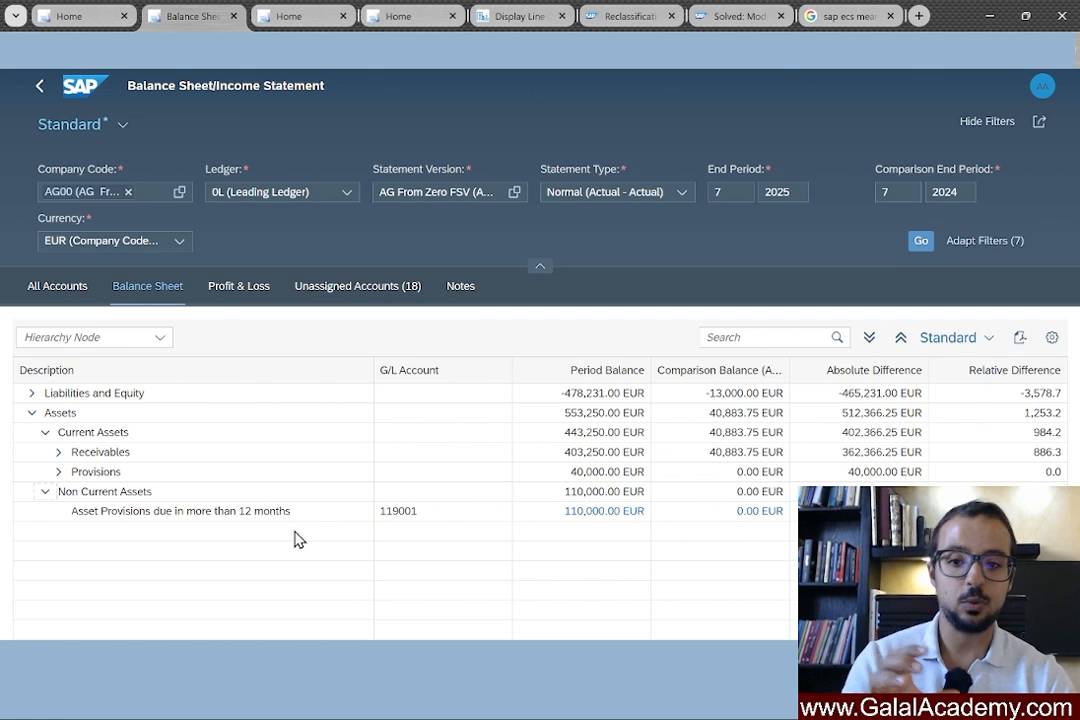
Expand Provisions and highlight G/L accounts 113000, 119000 and long-term account 119001.
click(58, 471)
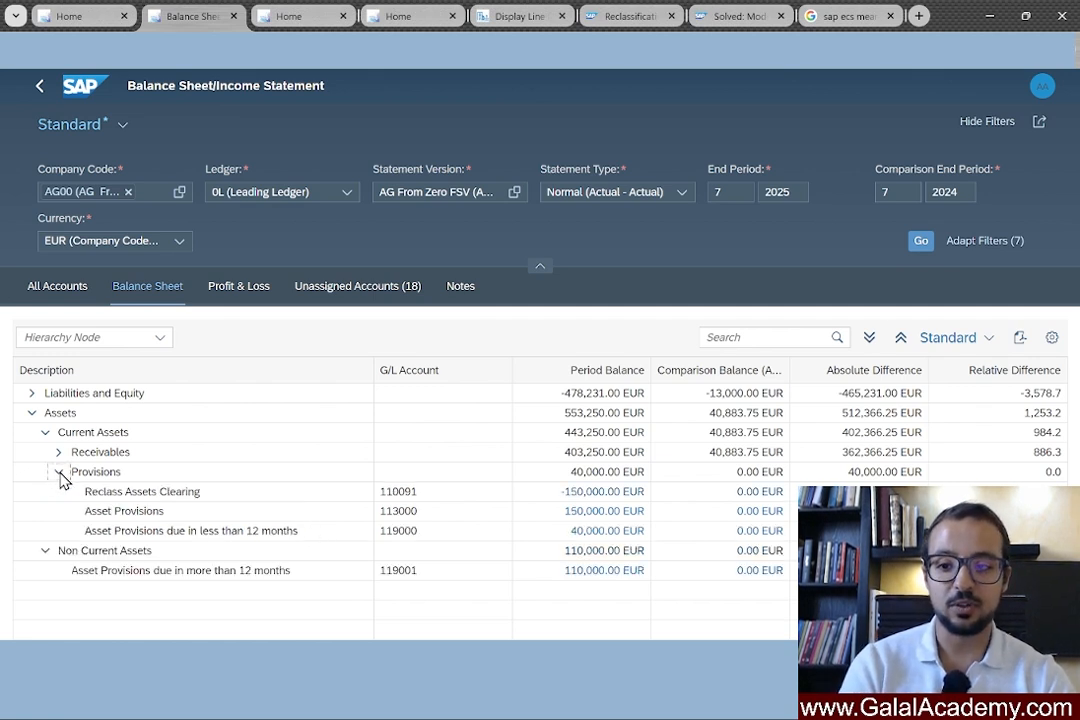
right_click(420, 515)
click(416, 513)
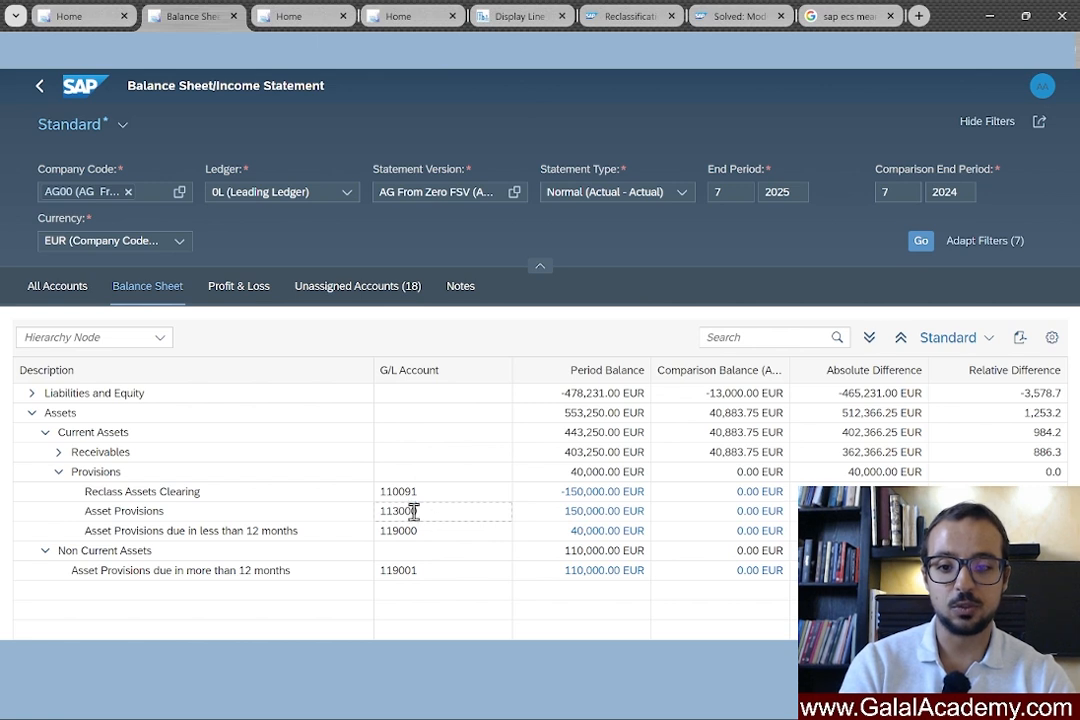
drag(416, 512, 380, 520)
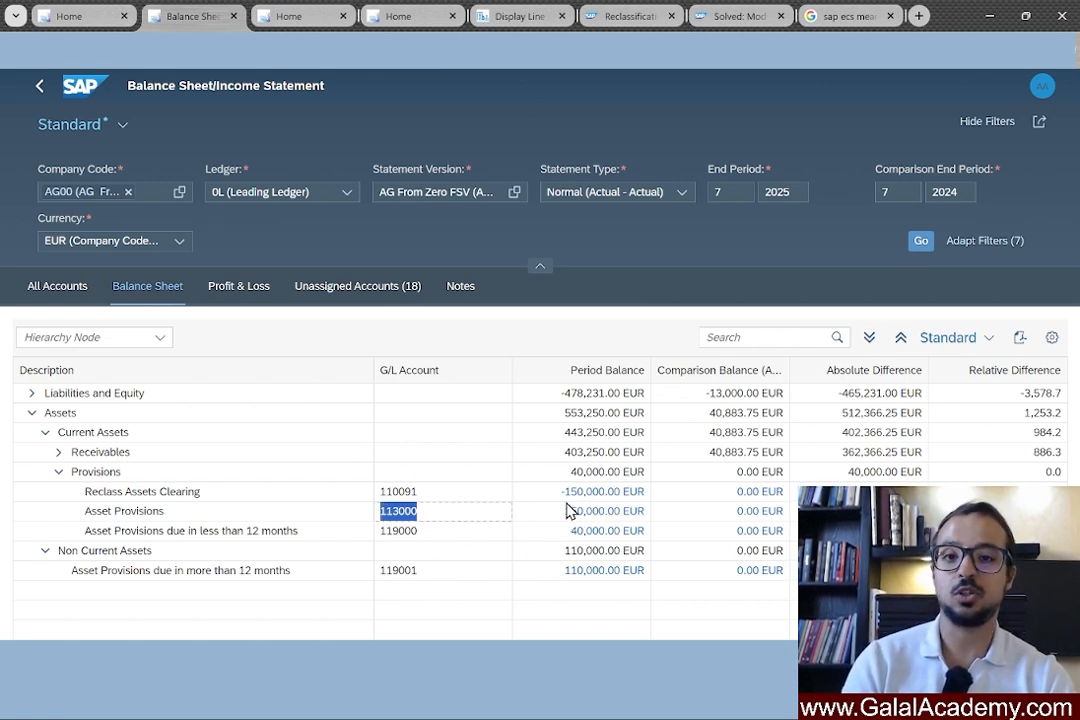
drag(118, 491, 337, 487)
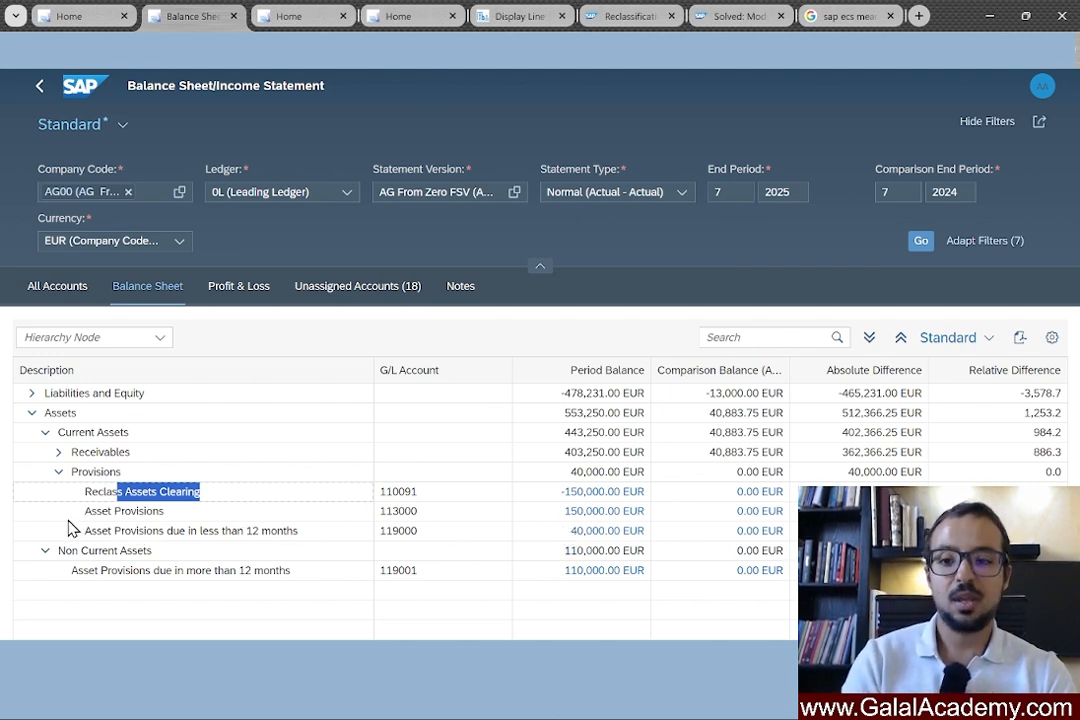
click(56, 571)
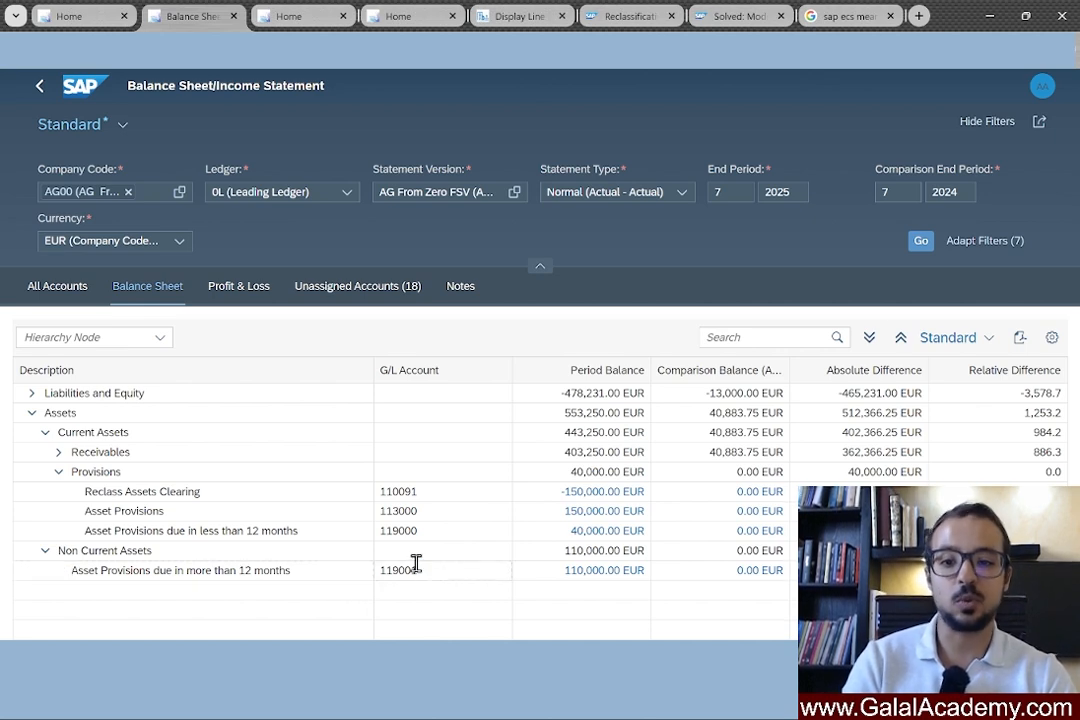
drag(417, 566, 367, 570)
drag(417, 534, 372, 533)
click(434, 494)
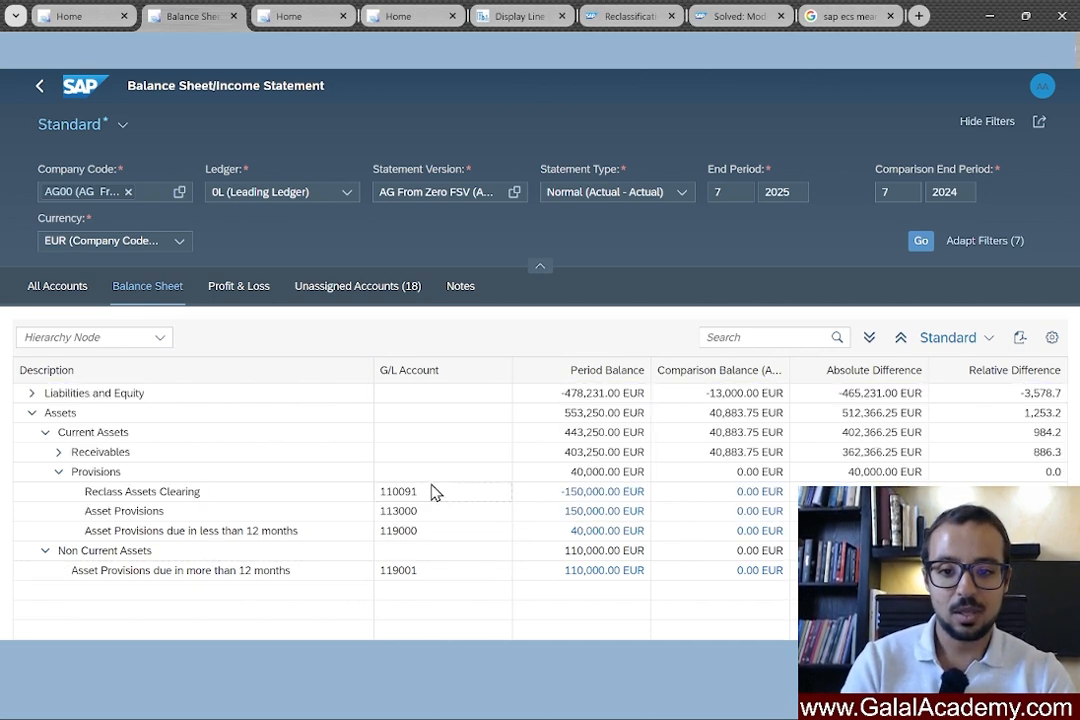